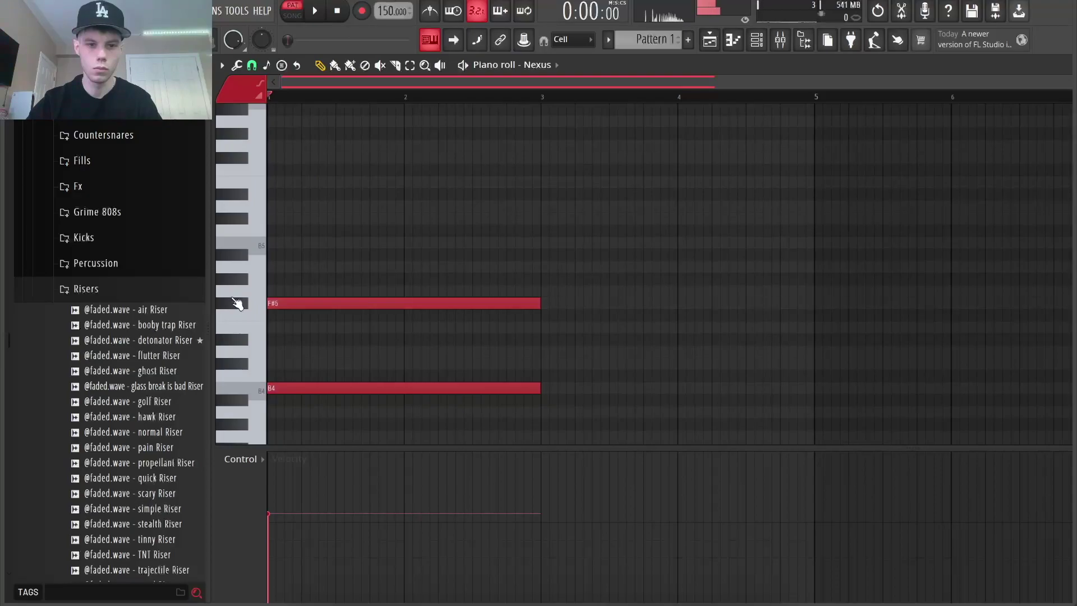
# Add a G5 note across bar 2, shorten F#5 to fill only bar 1, and play the chord change
pyautogui.click(413, 208)
pyautogui.moveTo(673, 211); pyautogui.dragTo(401, 270)
pyautogui.press('space')
pyautogui.press('space')
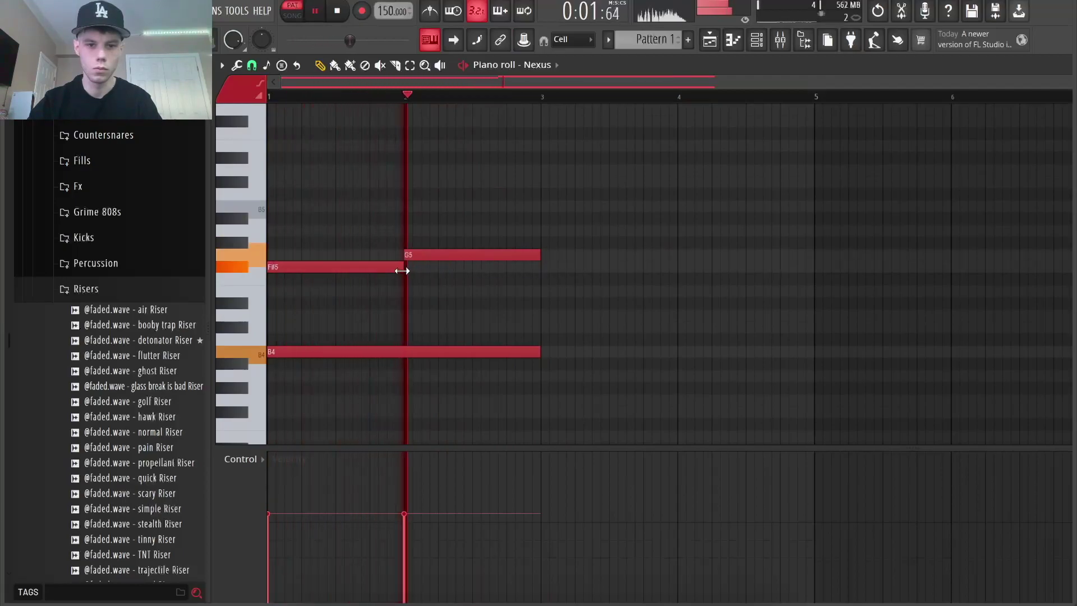
# Duplicate the two-bar Nexus chord progression into bars 3 and 4 and deselect the copied notes
pyautogui.scroll(-2, 433, 257)
pyautogui.press('space')
pyautogui.scroll(2, 426, 272)
pyautogui.hotkey('ctrl', 'b')
pyautogui.scroll(-1, 398, 262)
pyautogui.keyDown('ctrl'); pyautogui.click(968, 230); pyautogui.keyUp('ctrl')
# Add one-bar top notes to the Nexus progression: C#6 in bar 3 and B5 in bar 4
pyautogui.scroll(3, 662, 239)
pyautogui.click(600, 220)
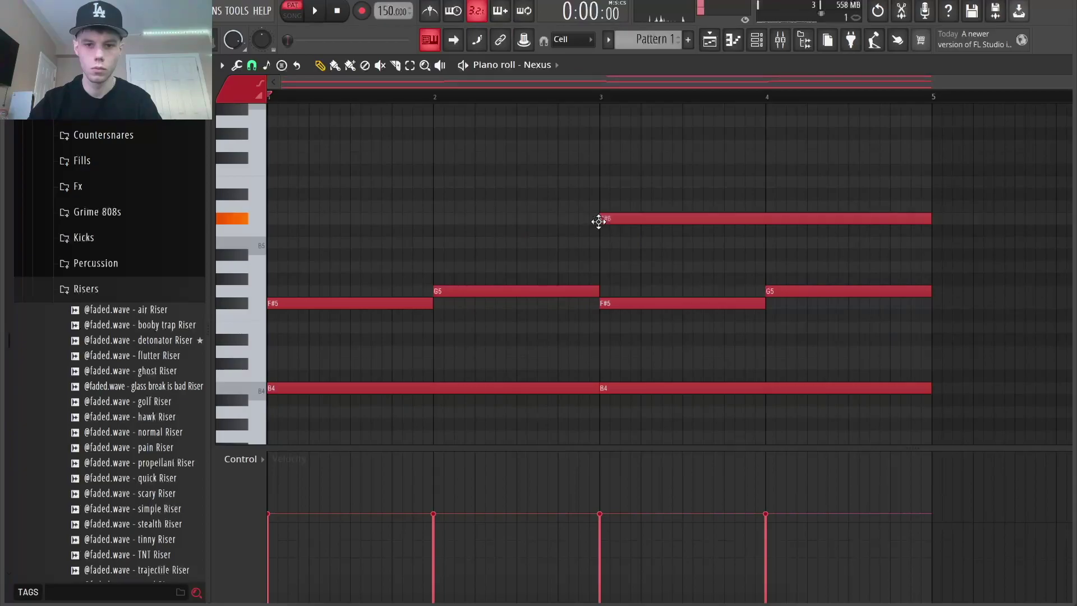
pyautogui.press('space')
pyautogui.moveTo(923, 220); pyautogui.dragTo(760, 224)
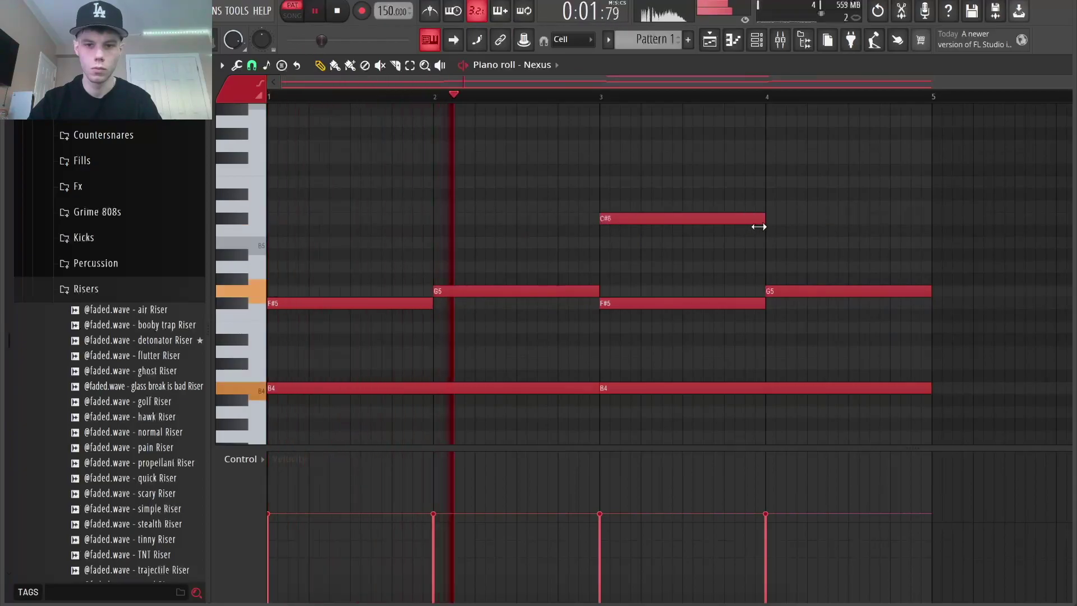
pyautogui.click(765, 244)
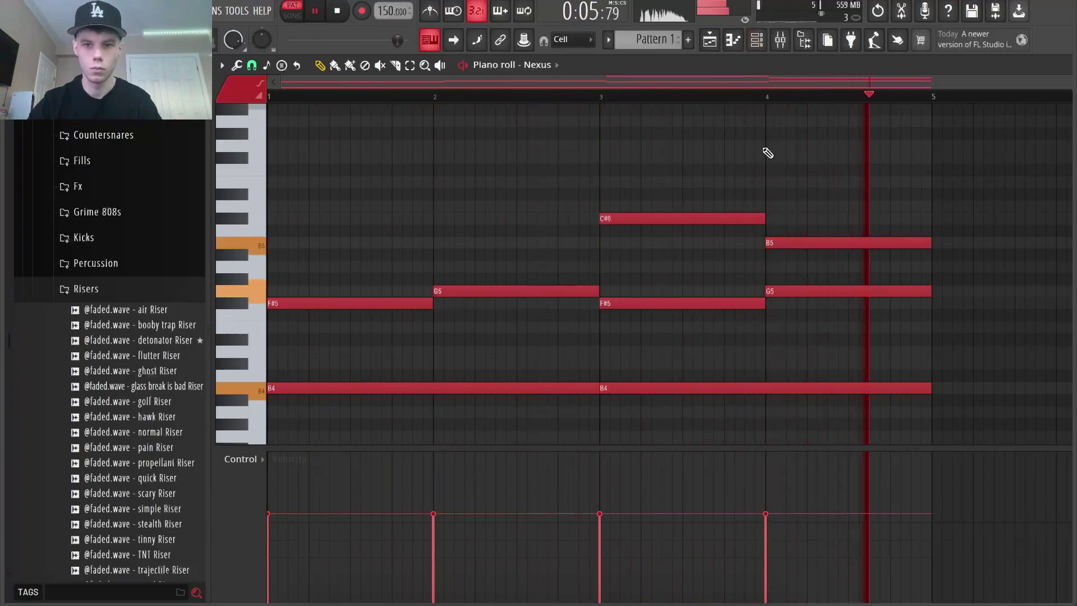
# Duplicate the four-bar Nexus progression into bars 5 to 8 and deselect the copied notes
pyautogui.hotkey('ctrl', 'b')
pyautogui.scroll(-1, 611, 186)
pyautogui.keyDown('ctrl'); pyautogui.click(628, 184); pyautogui.keyUp('ctrl')
pyautogui.scroll(-2, 684, 180)
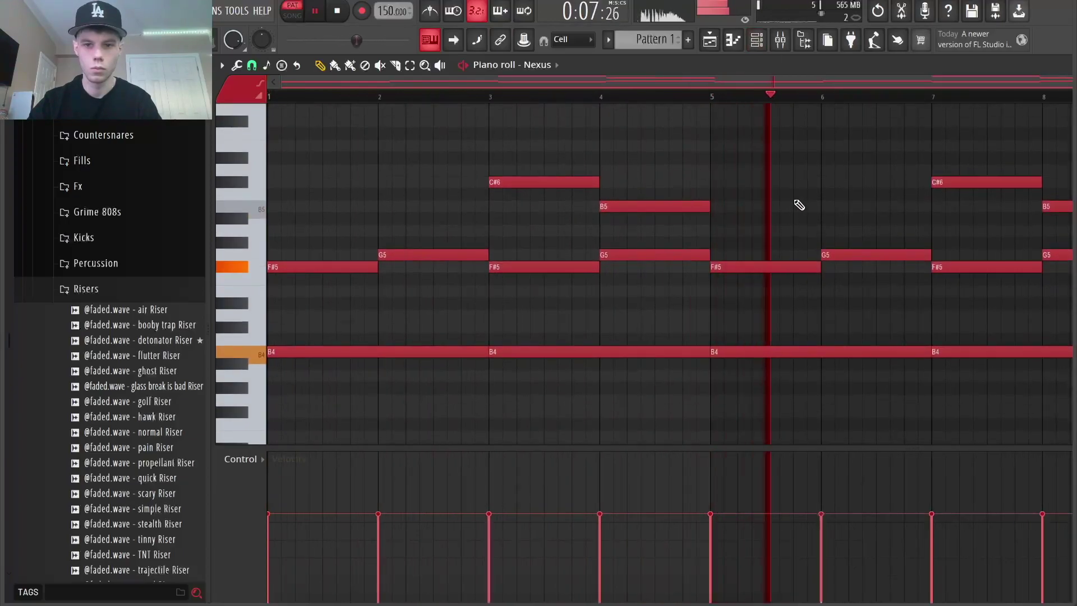
# Add an FL Keys channel and start its low-register part in its own piano roll
pyautogui.click(757, 40)
pyautogui.click(380, 184)
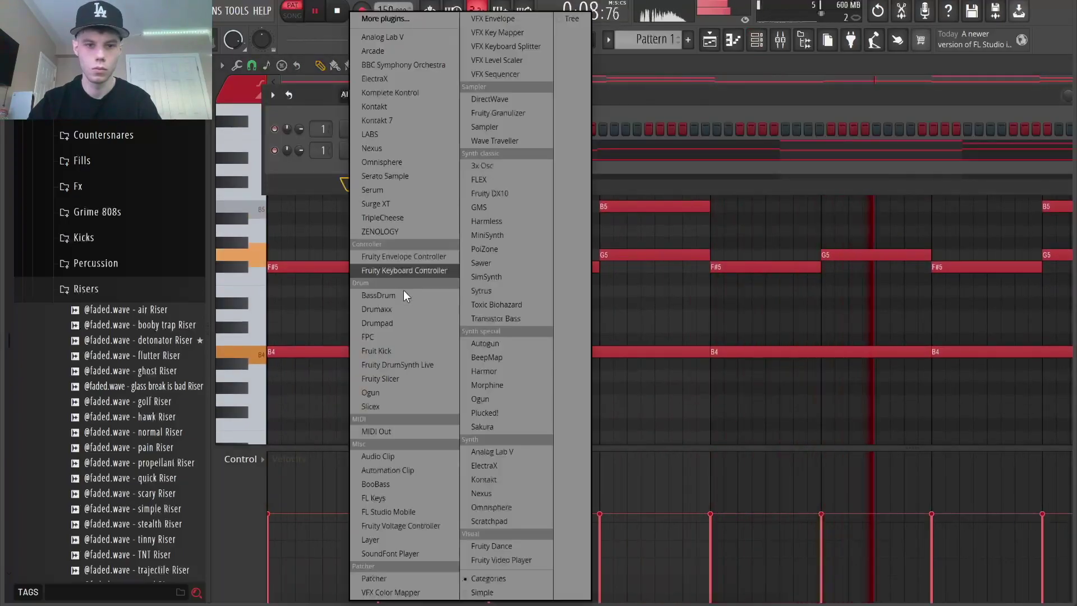
pyautogui.click(396, 499)
pyautogui.click(608, 150)
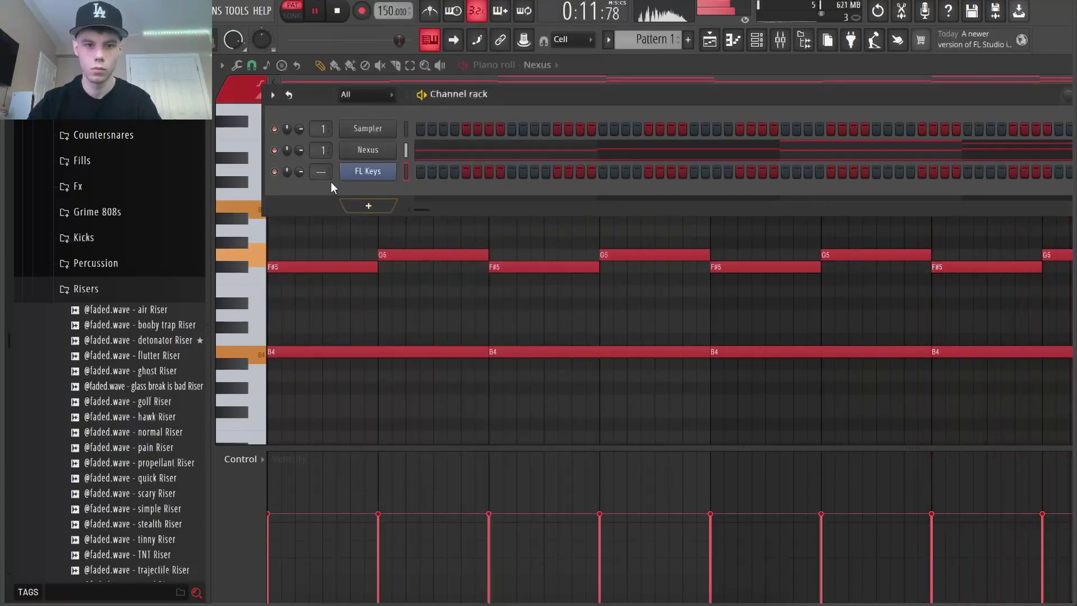
pyautogui.rightClick(394, 168)
pyautogui.click(448, 165)
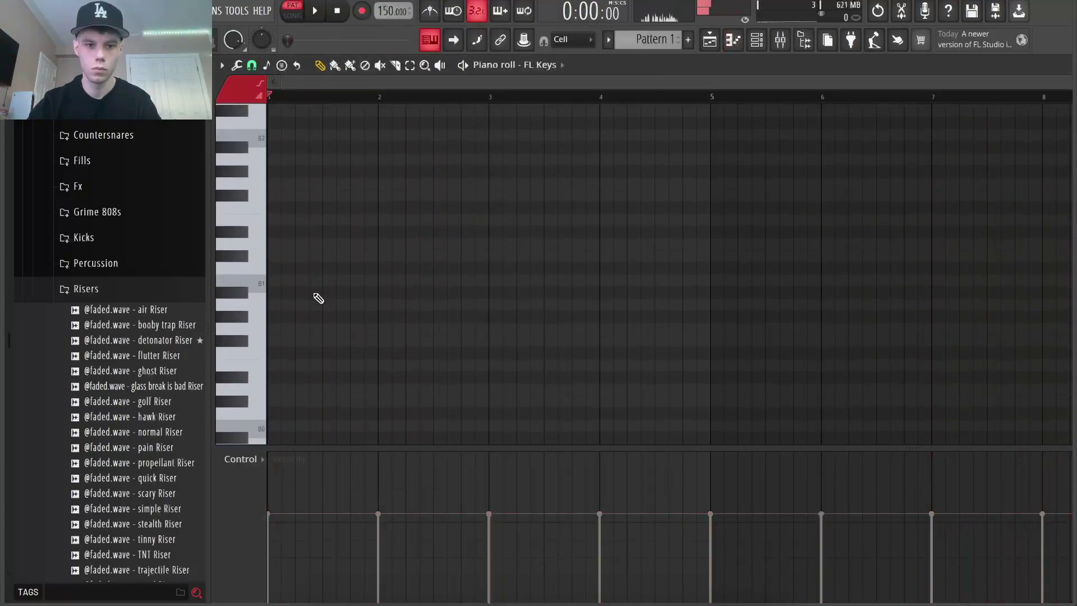
pyautogui.moveTo(303, 288); pyautogui.dragTo(223, 144)
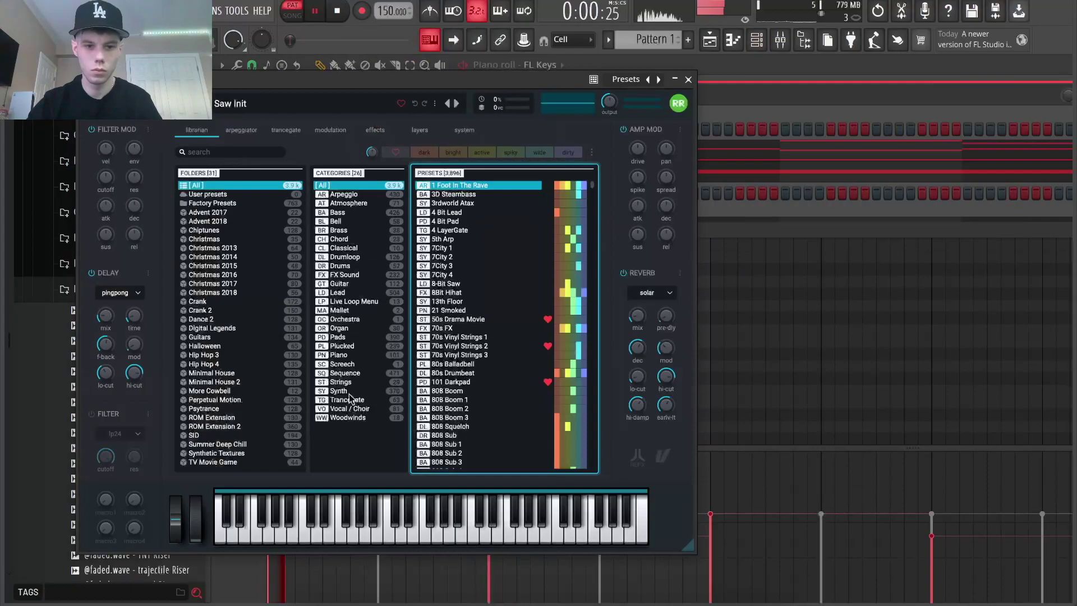
# Load the favorited Angel preset from the Pads category in the second Nexus and open that channel's piano roll
pyautogui.click(340, 338)
pyautogui.click(457, 382)
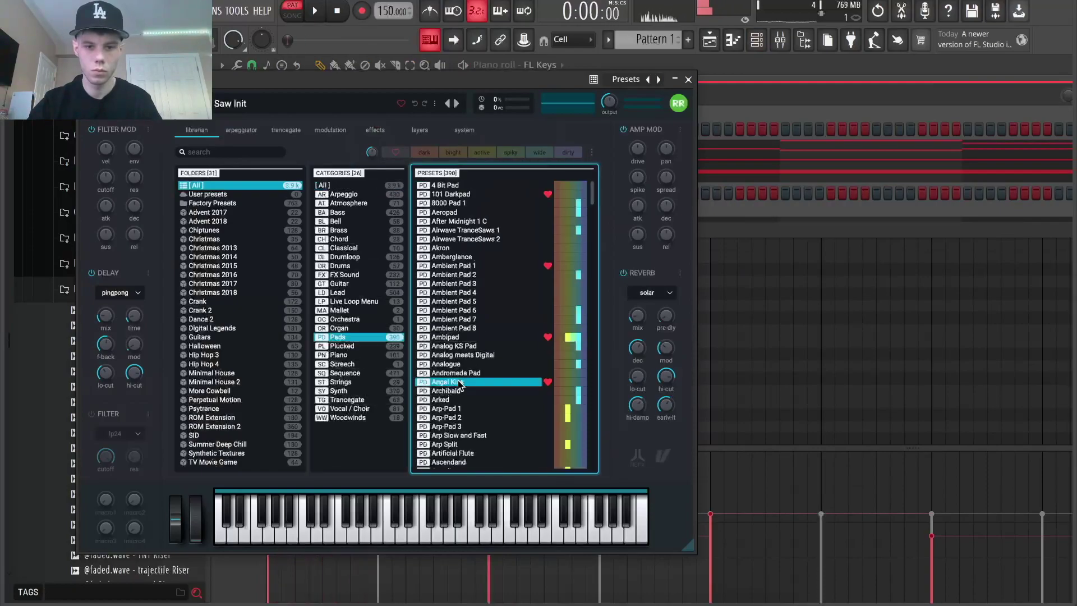
pyautogui.click(687, 79)
pyautogui.rightClick(390, 192)
pyautogui.click(443, 187)
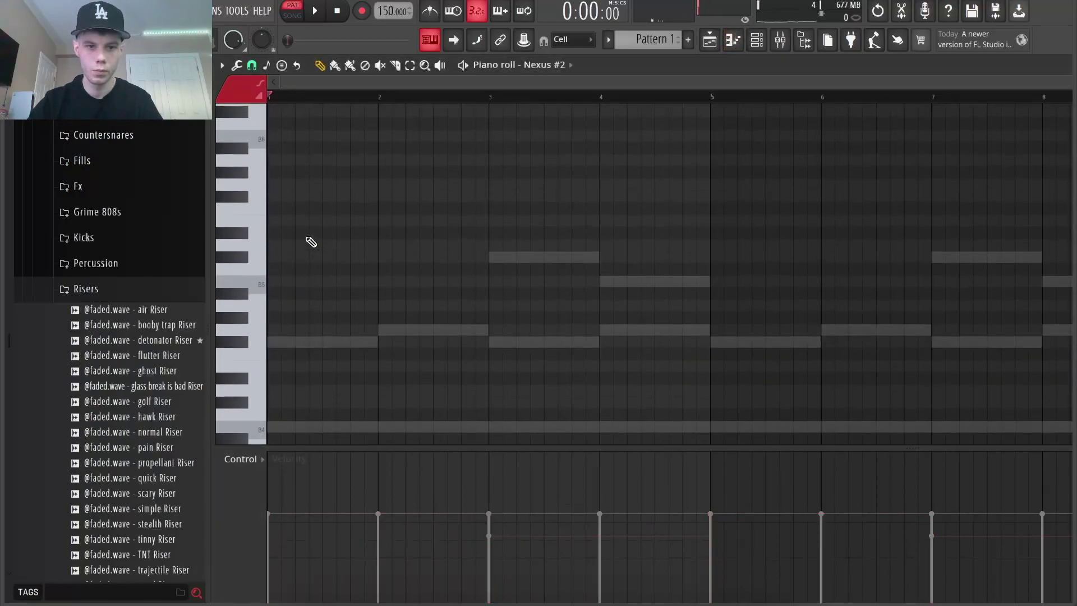
# Write a rising melody of half-bar notes B5, C#6, F#6 and G6 for Nexus #2 and repeat it through bar 8
pyautogui.scroll(-4, 294, 342)
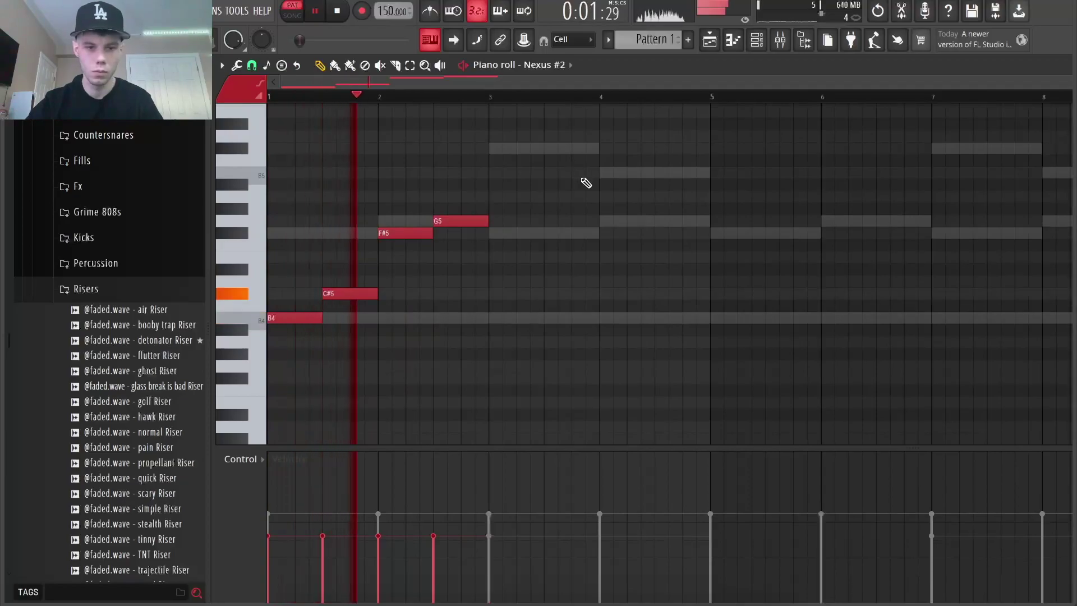
pyautogui.hotkey('ctrl', 'Up')
pyautogui.click(464, 270)
pyautogui.scroll(1, 462, 259)
pyautogui.press('space')
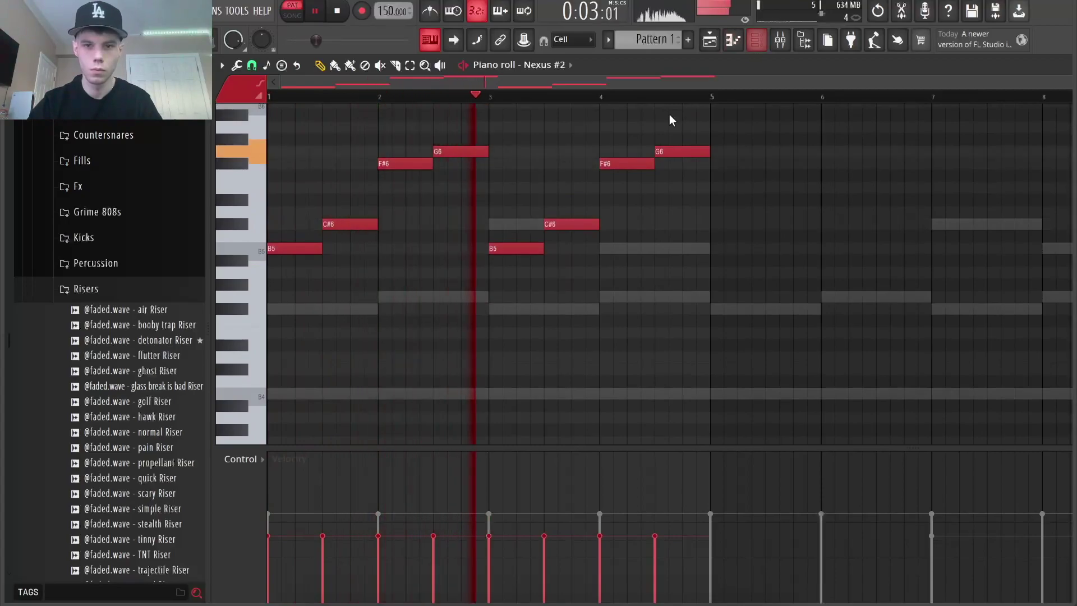
pyautogui.hotkey('ctrl', 'b')
# Add an Analog Lab V channel with the AE UNTITLED 01 preset and open its piano roll
pyautogui.click(779, 39)
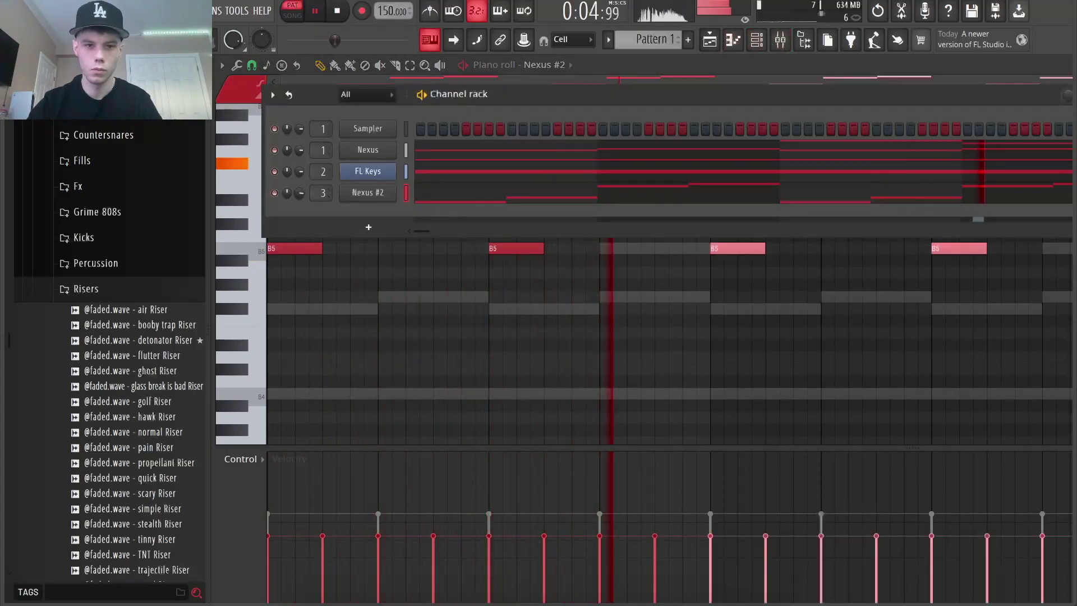
pyautogui.click(368, 226)
pyautogui.click(364, 216)
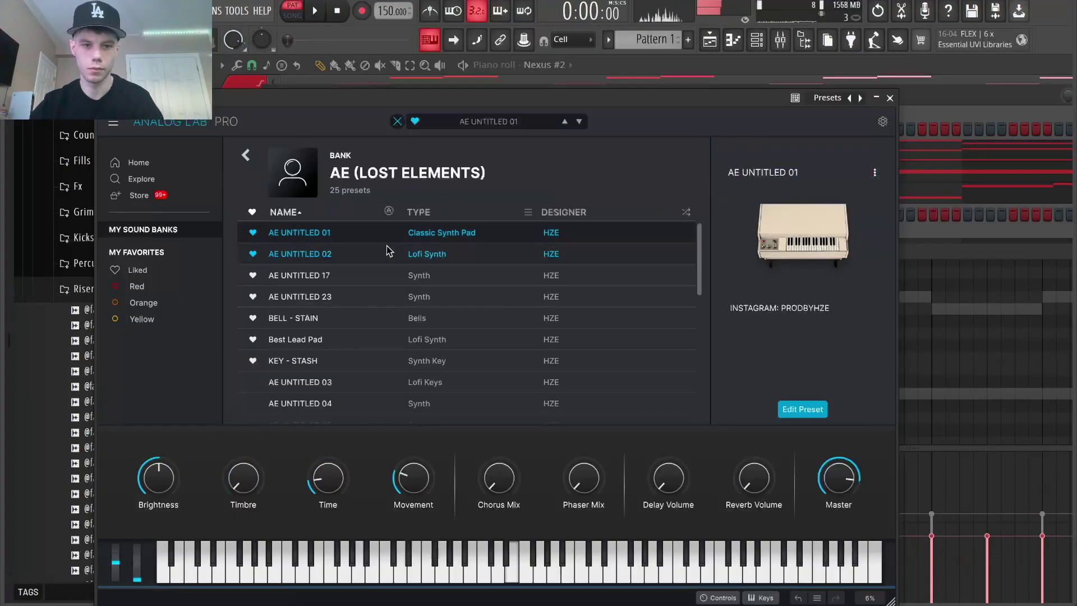
pyautogui.click(889, 98)
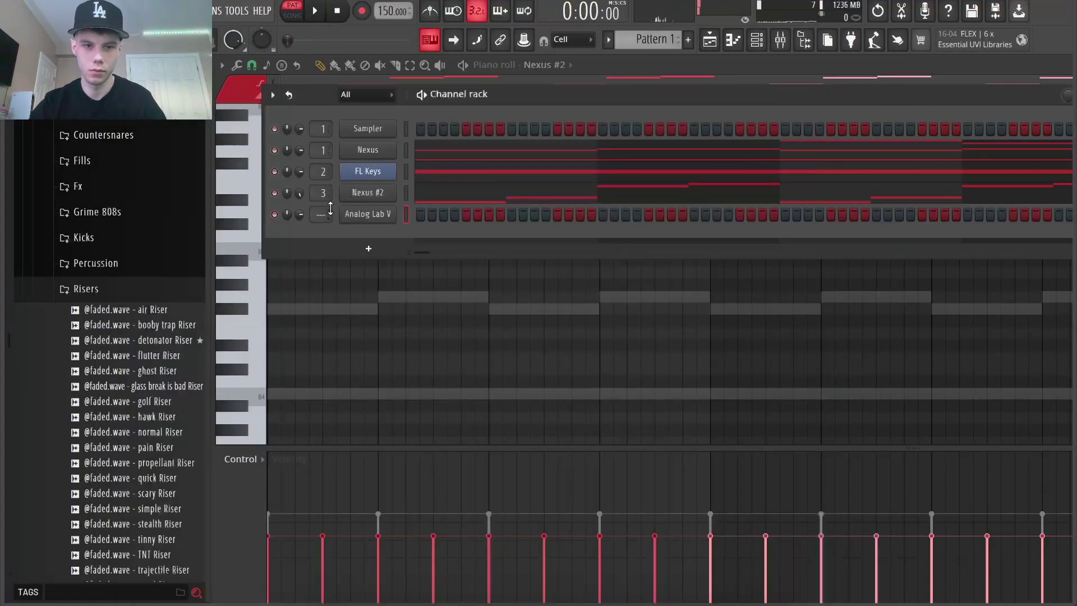
pyautogui.rightClick(371, 219)
pyautogui.click(416, 210)
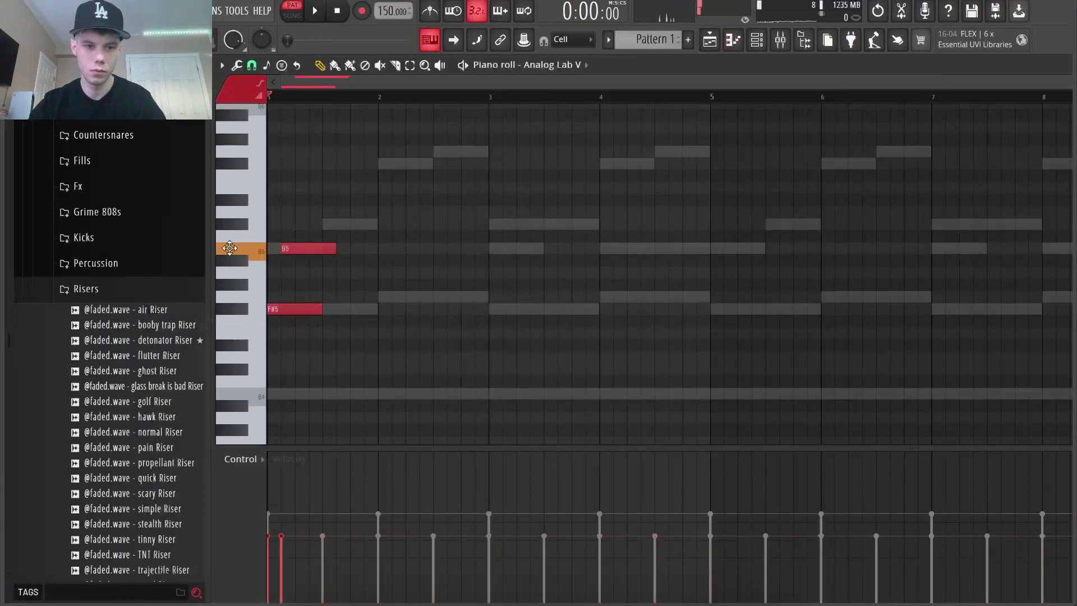
# Place F#5 and B5 at the start of bar 1 and a B4 note on beat 2, playing the part back
pyautogui.click(314, 227)
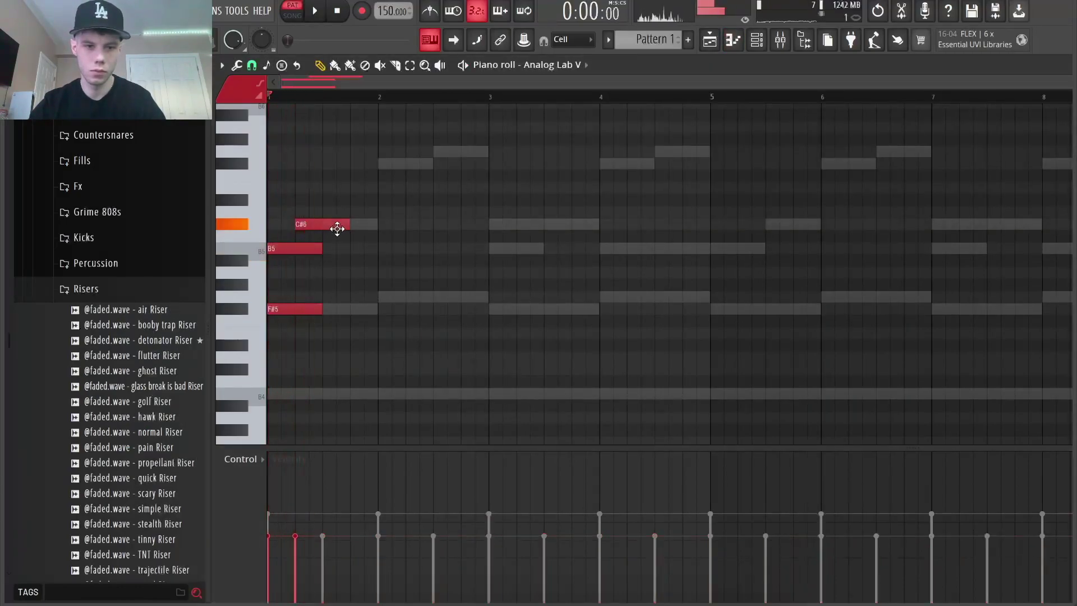
pyautogui.moveTo(338, 396); pyautogui.dragTo(340, 396)
pyautogui.press('space')
pyautogui.press('space')
pyautogui.click(352, 393)
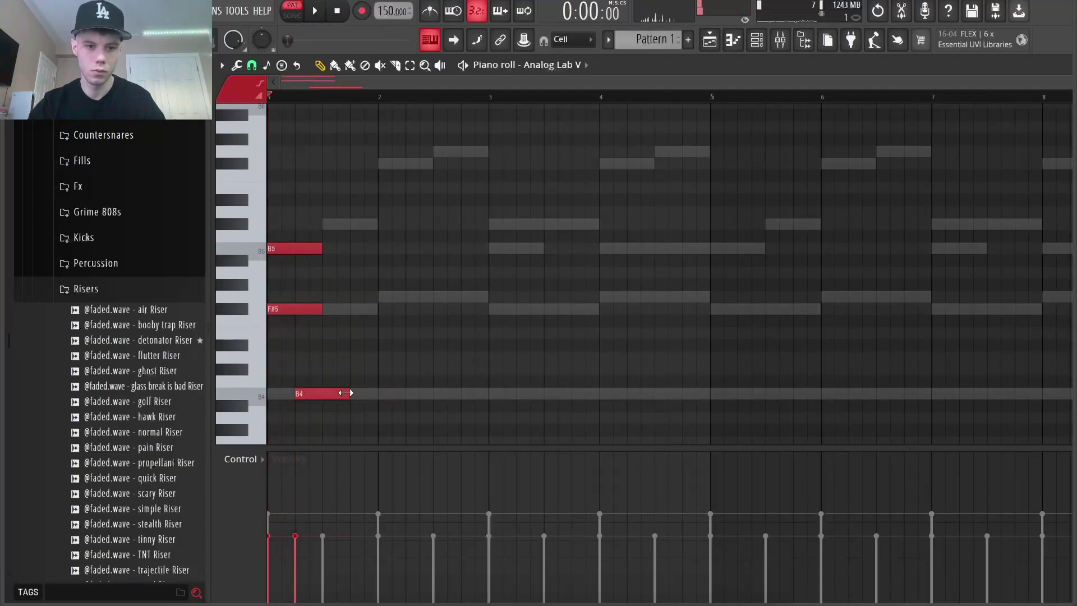
pyautogui.press('space')
# Add C#5 on beat 3 and F#5 on beat 4 of bar 1, and extend B5 to the bar's end
pyautogui.click(327, 369)
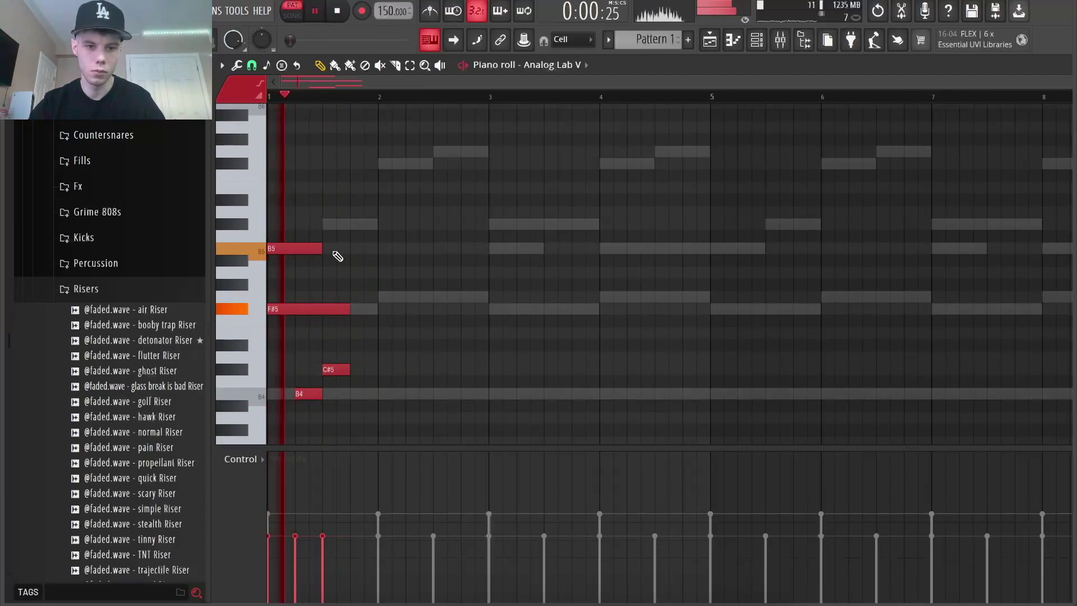
pyautogui.click(357, 308)
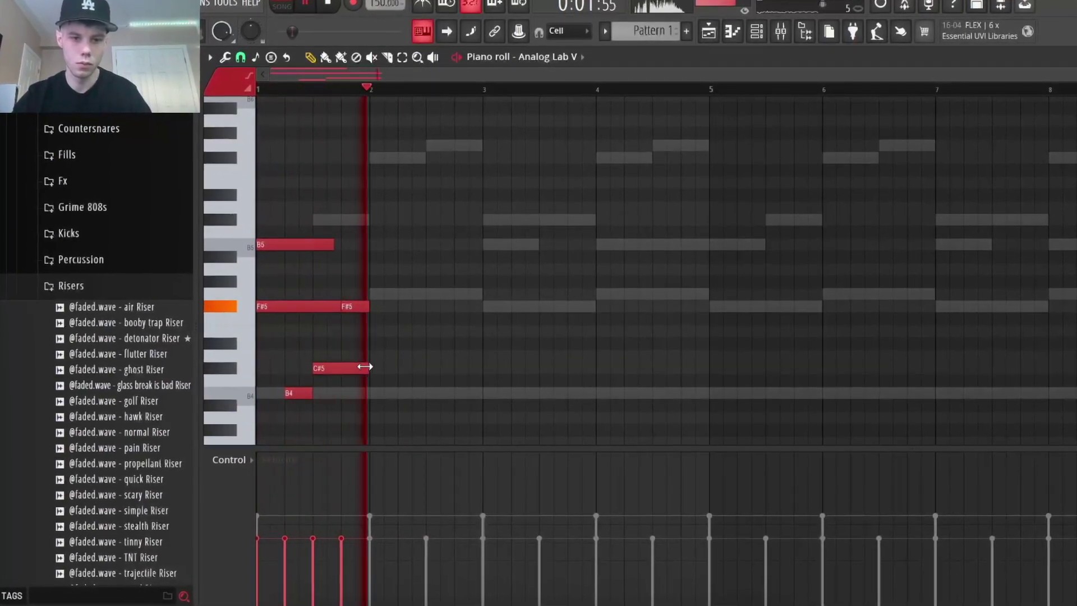
pyautogui.moveTo(330, 243); pyautogui.dragTo(365, 244)
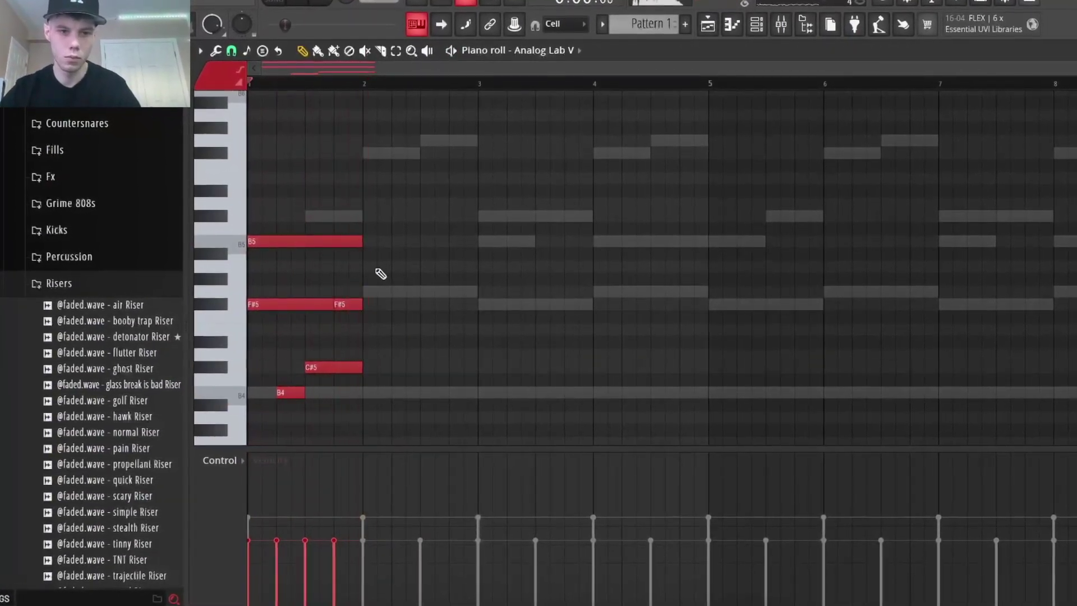
# Fill bar 2 with B5, G5 and F#5 notes, adding B4 on beat 3 and C#5 on beat 4
pyautogui.click(359, 289)
pyautogui.click(364, 239)
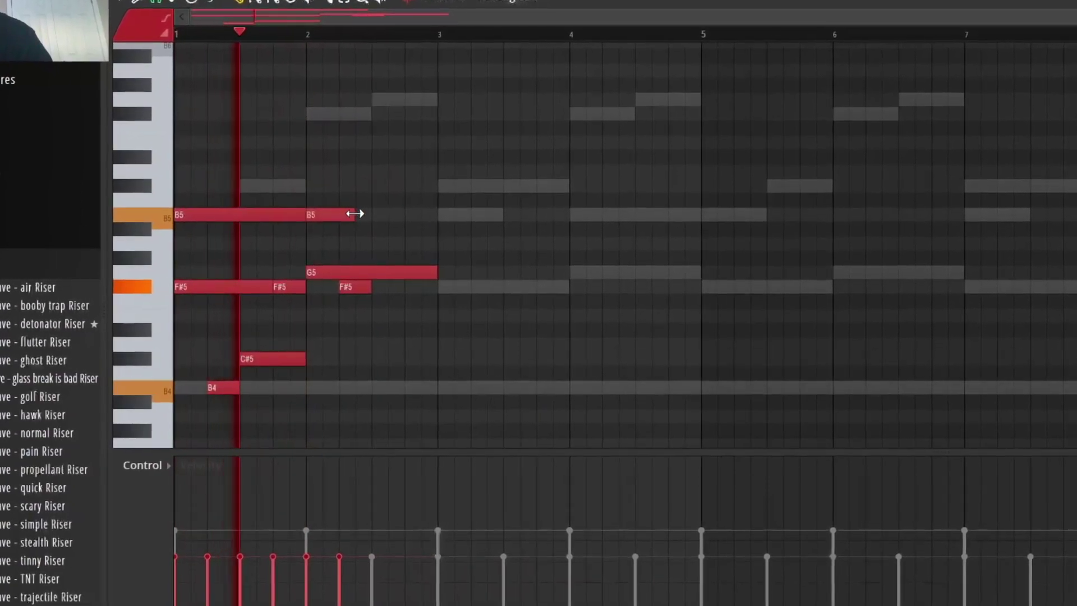
pyautogui.moveTo(428, 267); pyautogui.dragTo(368, 269)
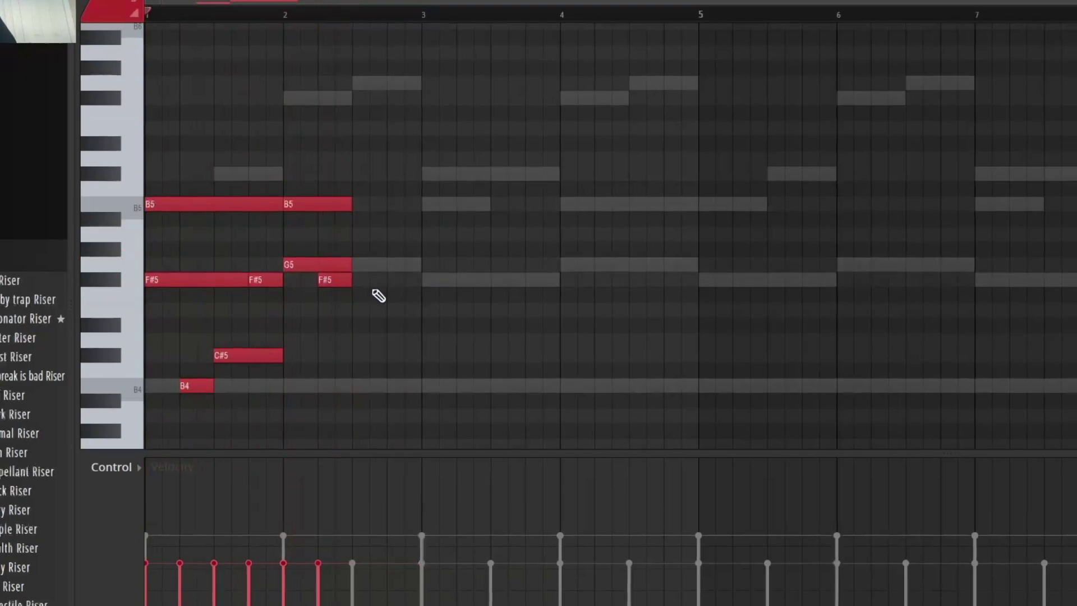
pyautogui.click(358, 385)
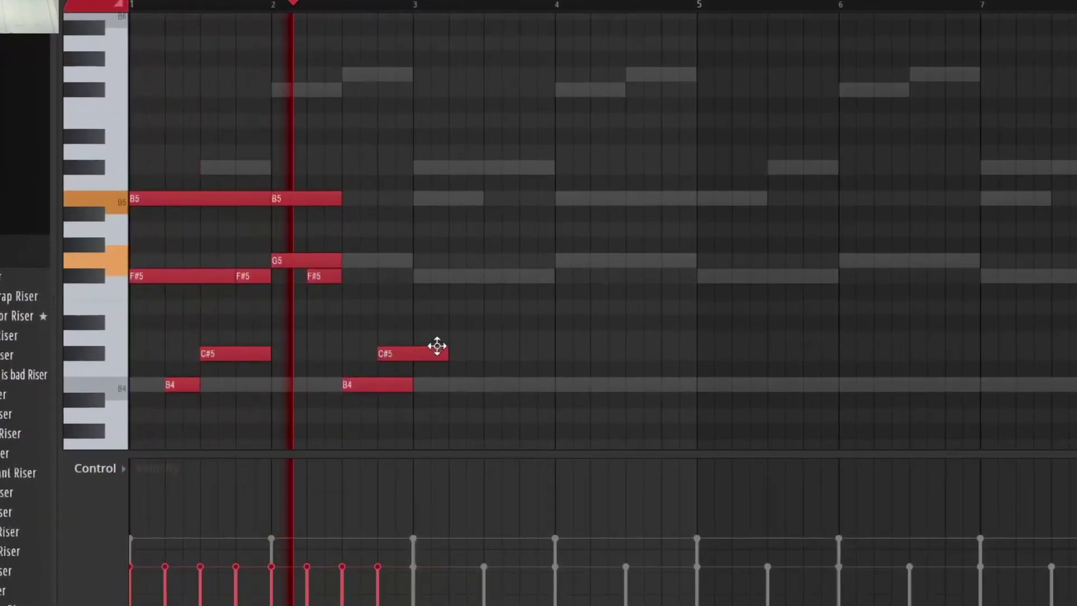
pyautogui.moveTo(446, 350); pyautogui.dragTo(409, 354)
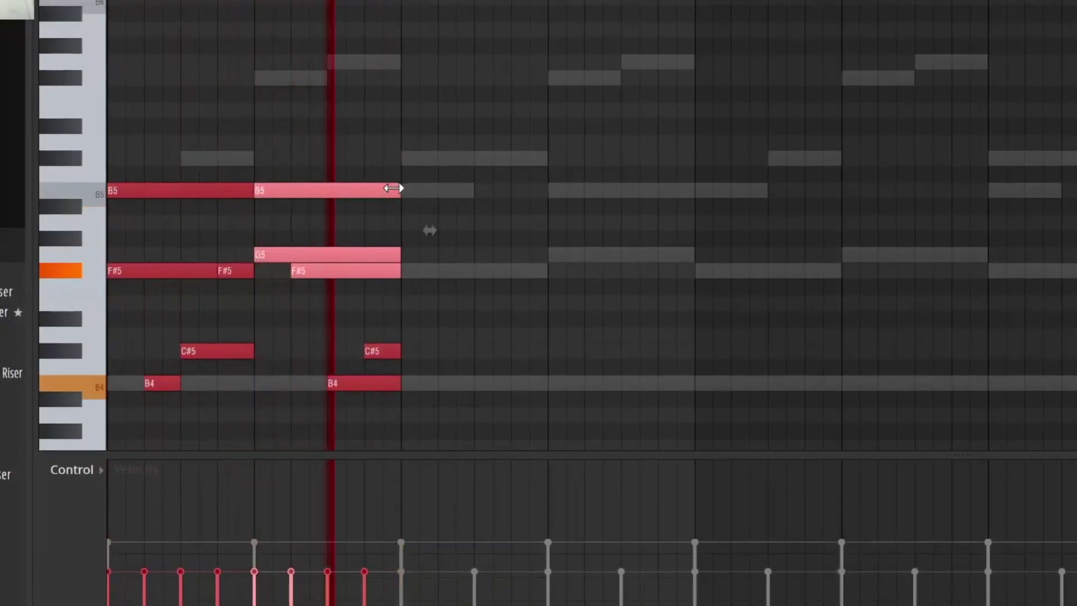
# Duplicate the two-bar Analog Lab V phrase three times to fill bars 3 to 8
pyautogui.hotkey('ctrl', 'b')
pyautogui.hotkey('ctrl', 'b')
pyautogui.hotkey('ctrl', 'b')
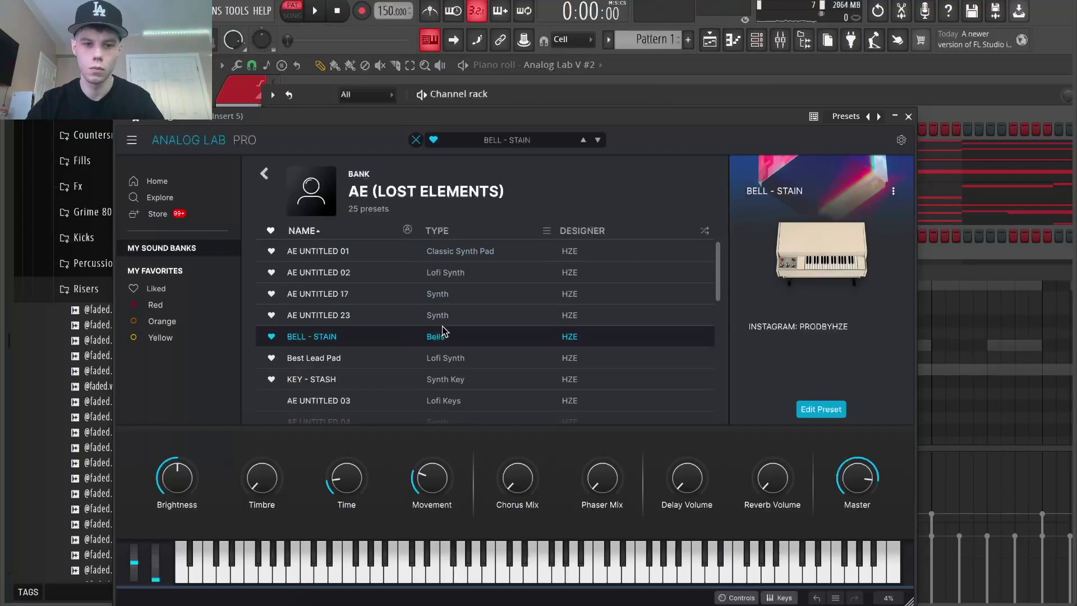
# Load the Best Lead Pad preset in Analog Lab V #2 and return to that channel's piano roll
pyautogui.click(452, 365)
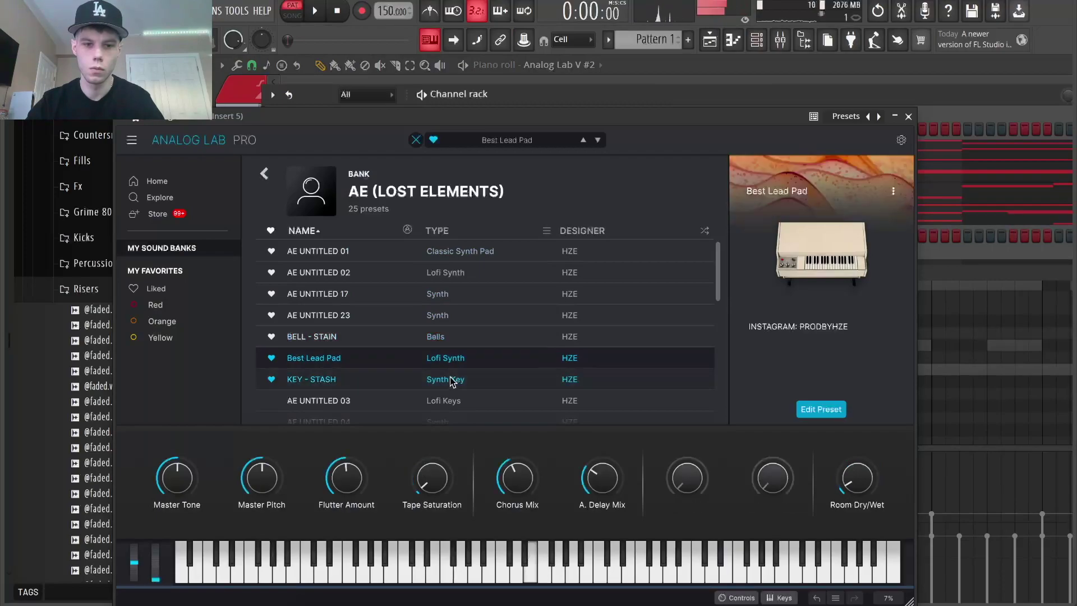
pyautogui.click(911, 117)
pyautogui.click(589, 412)
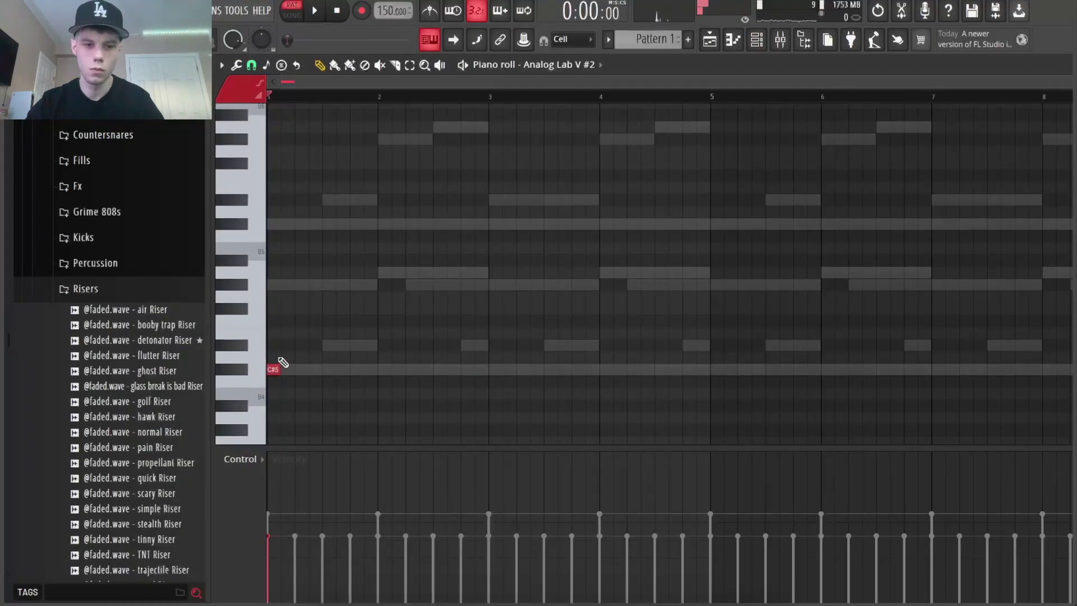
# Write a one-bar eighth-note pattern alternating C#5 with D#5 and E5 in bar 1 during playback
pyautogui.press('space')
pyautogui.scroll(-3, 298, 335)
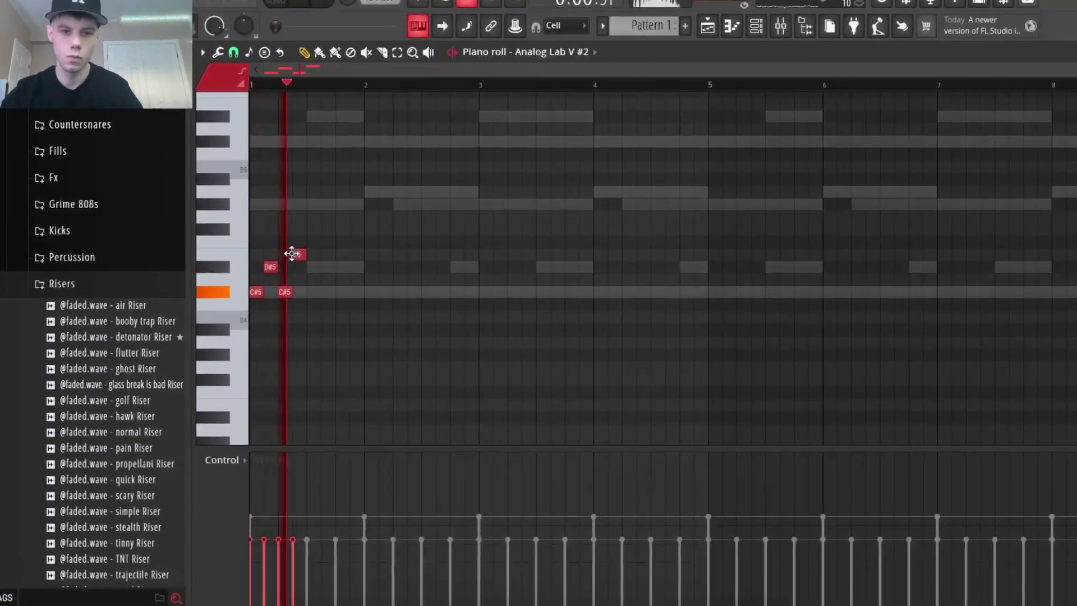
pyautogui.click(309, 289)
pyautogui.press('space')
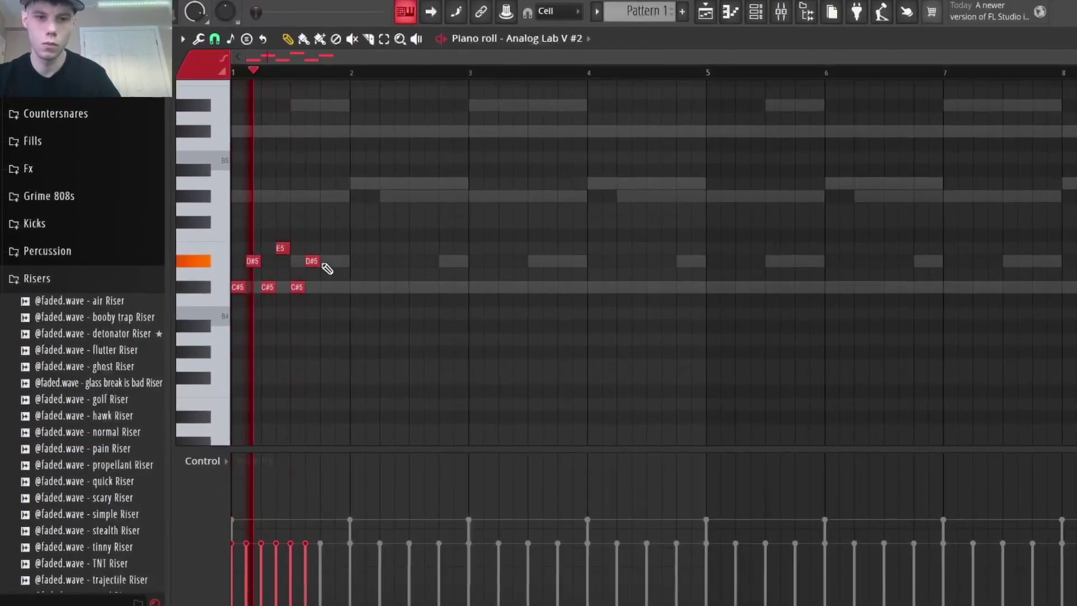
pyautogui.click(335, 246)
# Duplicate the one-bar eighth-note pattern three times to fill bars 2 to 4, and deselect the notes
pyautogui.hotkey('ctrl', 'b')
pyautogui.hotkey('ctrl', 'b')
pyautogui.hotkey('ctrl', 'b')
pyautogui.hotkey('ctrl', 'd')
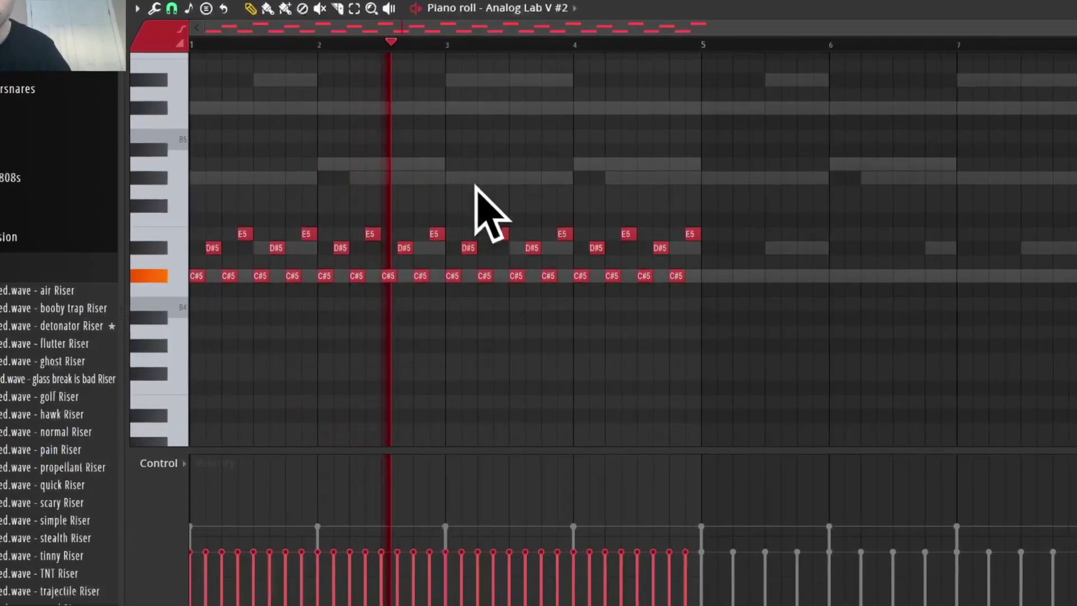
# Add A5 and G#5 eighth notes from beat 3 of bar 4 and duplicate the four-bar pattern
pyautogui.click(643, 162)
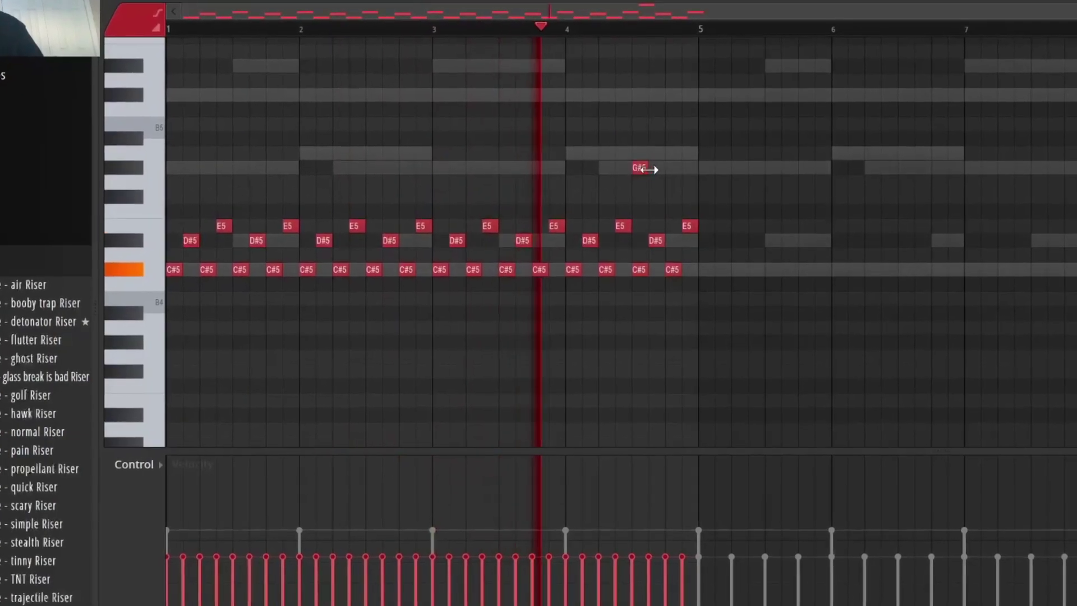
pyautogui.click(652, 166)
pyautogui.hotkey('ctrl', 'b')
# Randomize the velocity levels of the Analog Lab V #2 notes and bring up the channel rack
pyautogui.hotkey('alt', 'r')
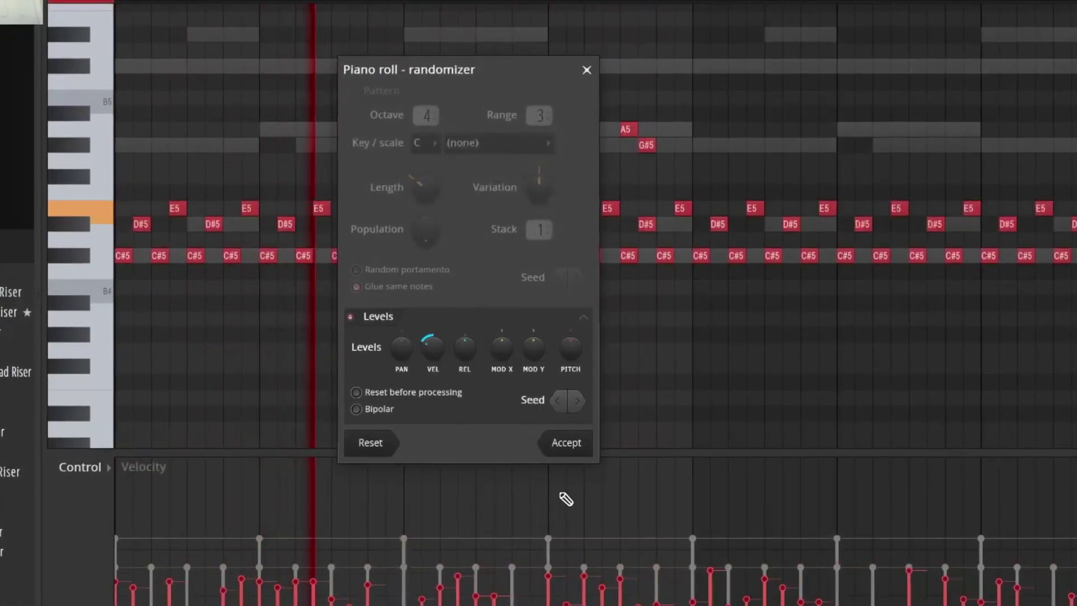
pyautogui.click(564, 443)
pyautogui.press('F6')
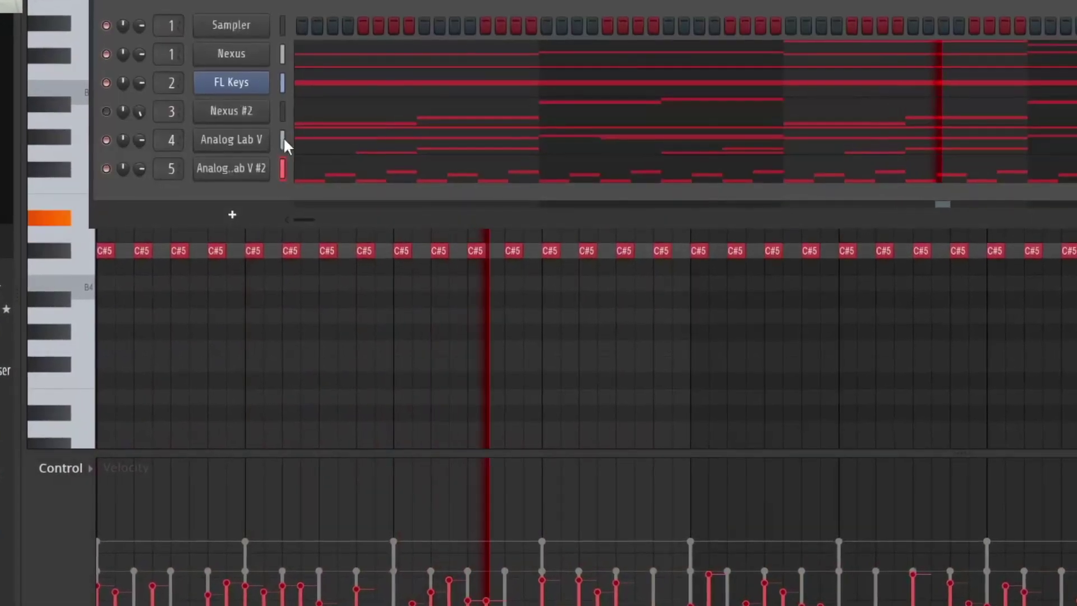
# Load the Growler Moog Bass patch in Omnisphere and duplicate its two-bar F#4 notes to fill eight bars
pyautogui.click(132, 137)
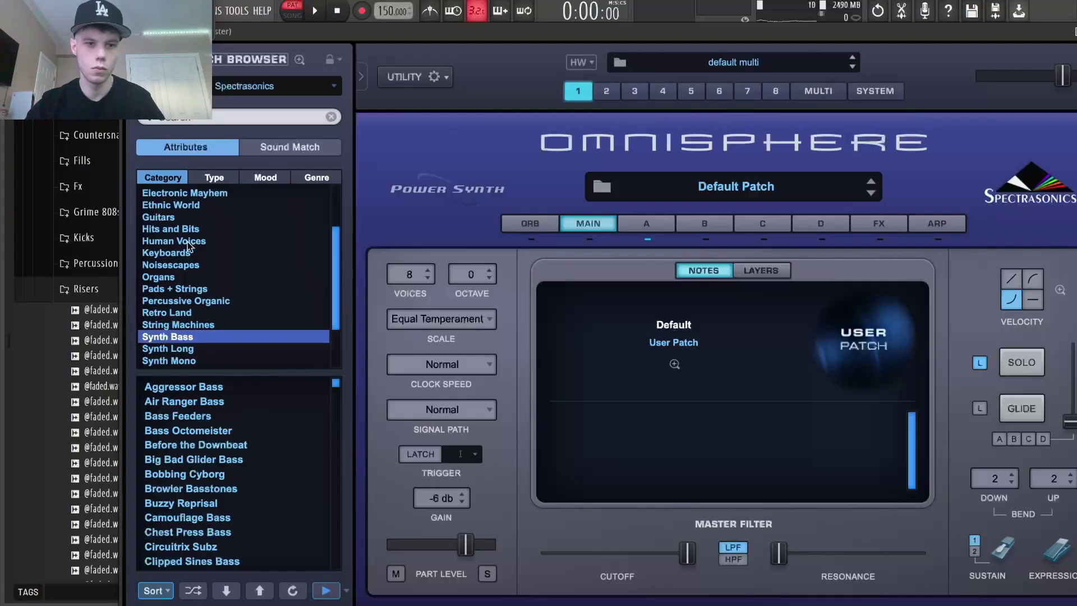
pyautogui.click(194, 418)
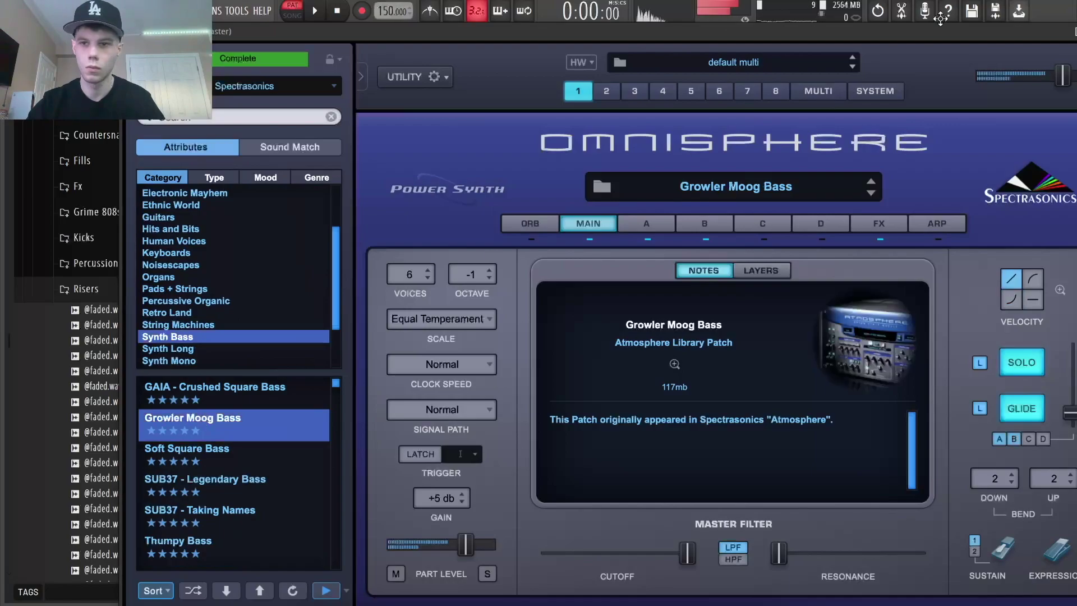
pyautogui.moveTo(940, 20); pyautogui.dragTo(728, 52)
pyautogui.click(894, 45)
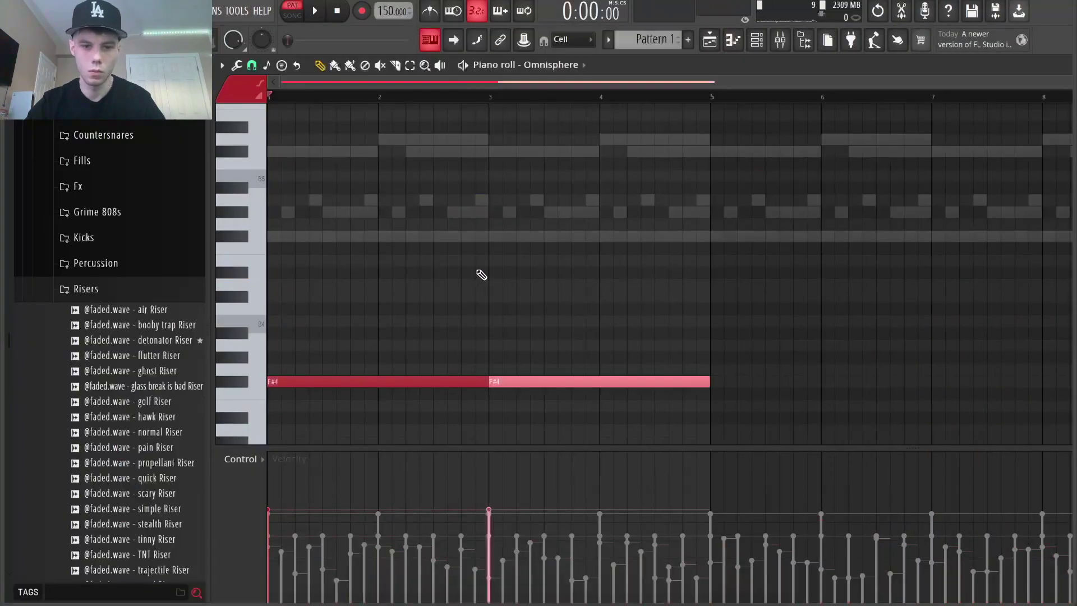
pyautogui.press('space')
pyautogui.hotkey('ctrl', 'b')
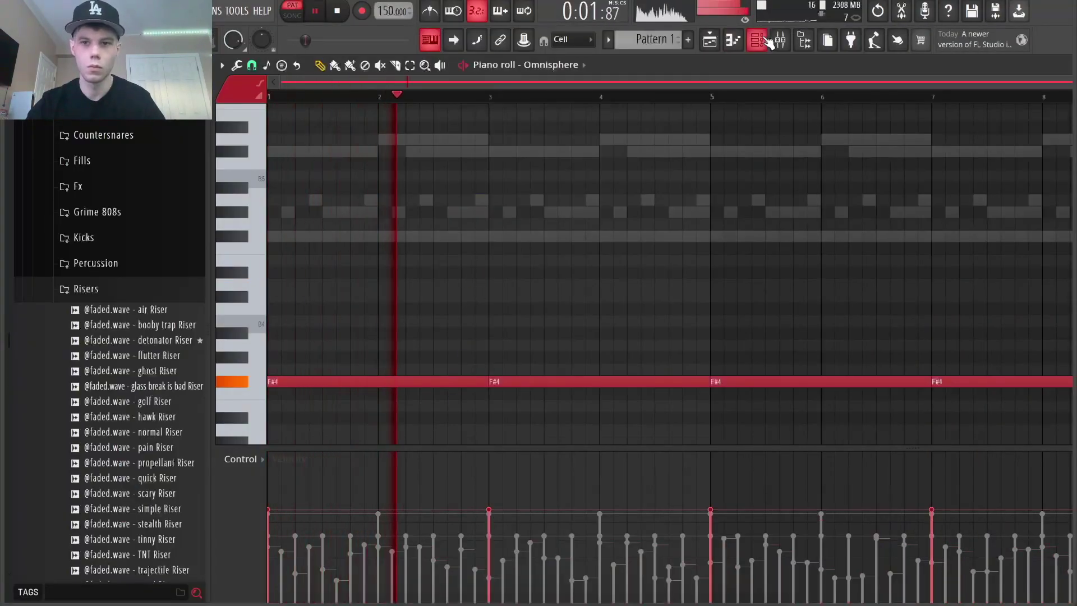
# Transpose the selected melody channels by -2 semitones
pyautogui.click(766, 40)
pyautogui.click(273, 94)
pyautogui.click(304, 271)
pyautogui.write('-2')
pyautogui.press('Return')
pyautogui.press('space')
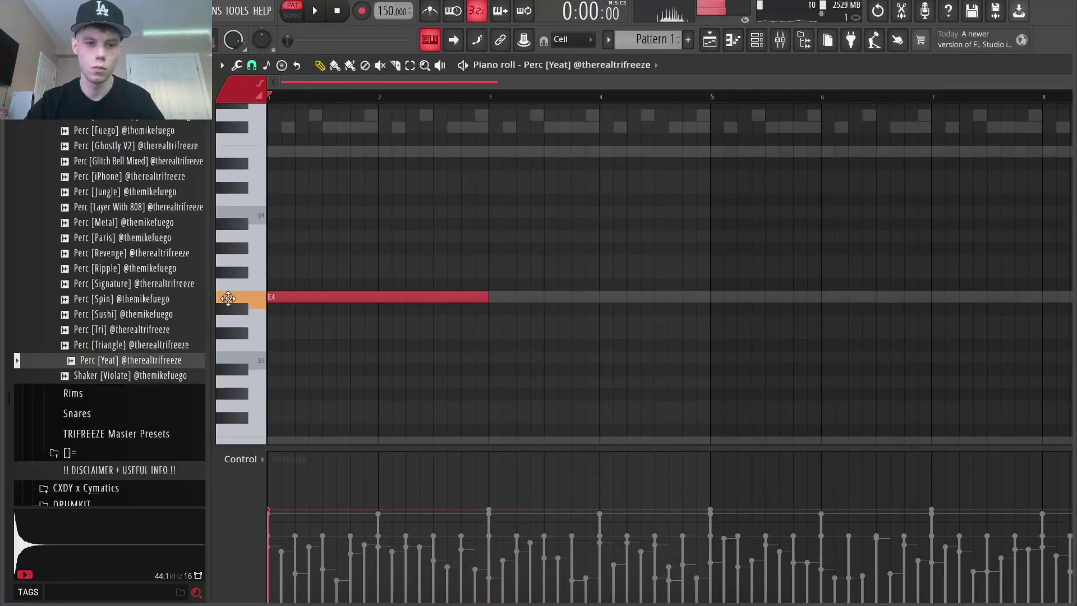
# Move the Perc [Yeat] note to E3, shorten it to five beats, and add a second E3 note ending with bar 2
pyautogui.moveTo(228, 299); pyautogui.dragTo(238, 442)
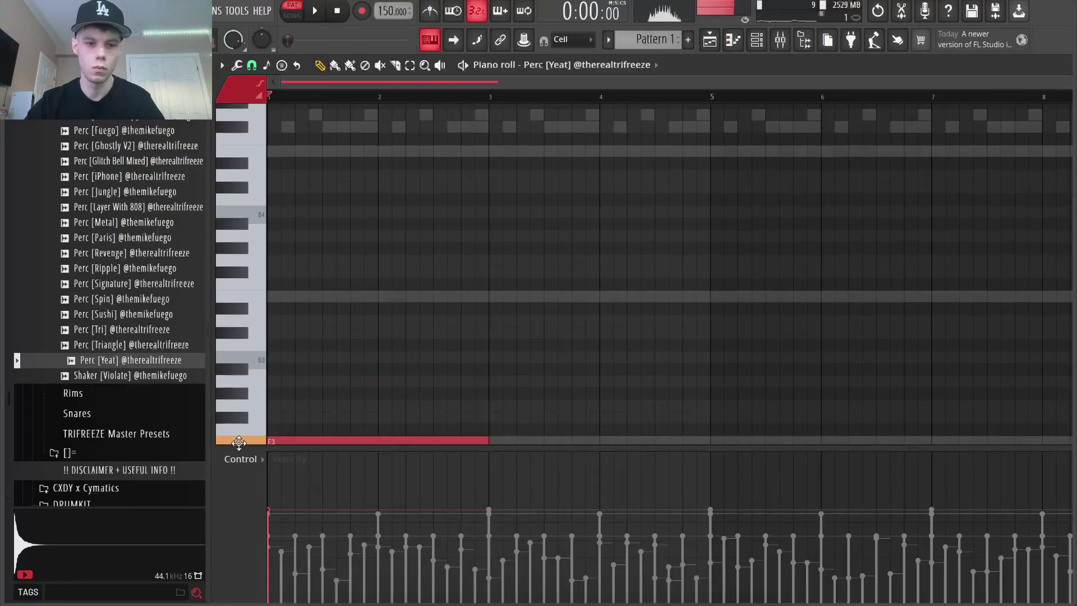
pyautogui.scroll(-3, 404, 253)
pyautogui.press('space')
pyautogui.moveTo(486, 331); pyautogui.dragTo(393, 334)
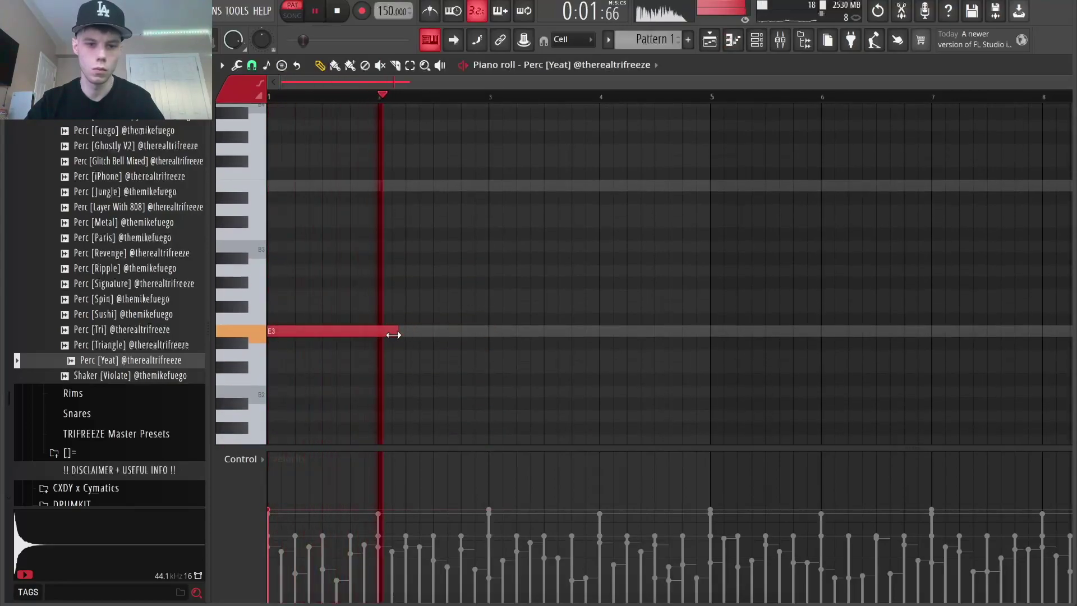
pyautogui.click(418, 334)
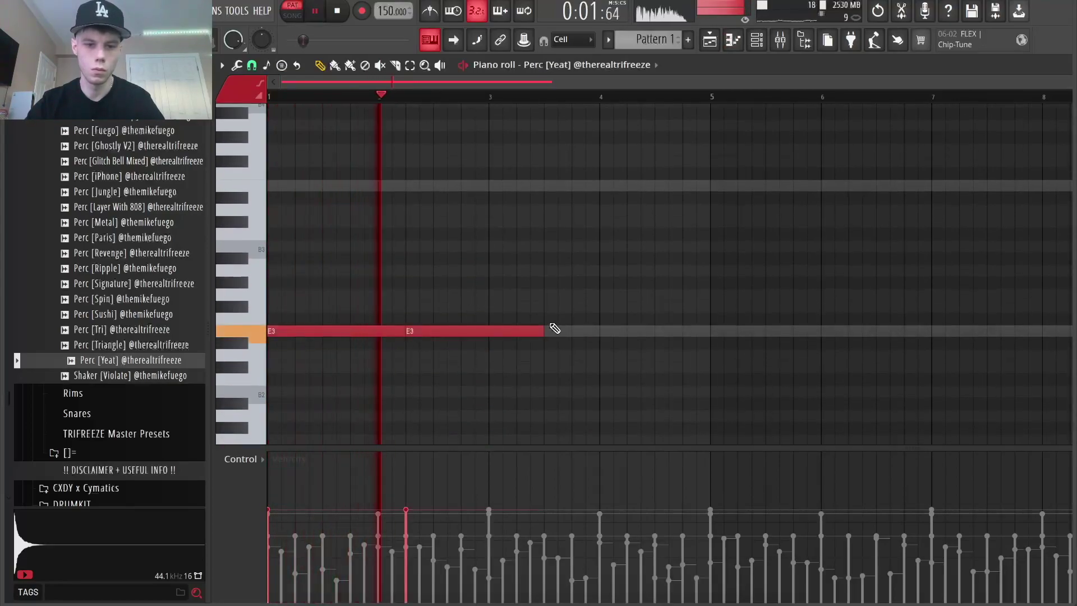
pyautogui.moveTo(547, 331); pyautogui.dragTo(488, 332)
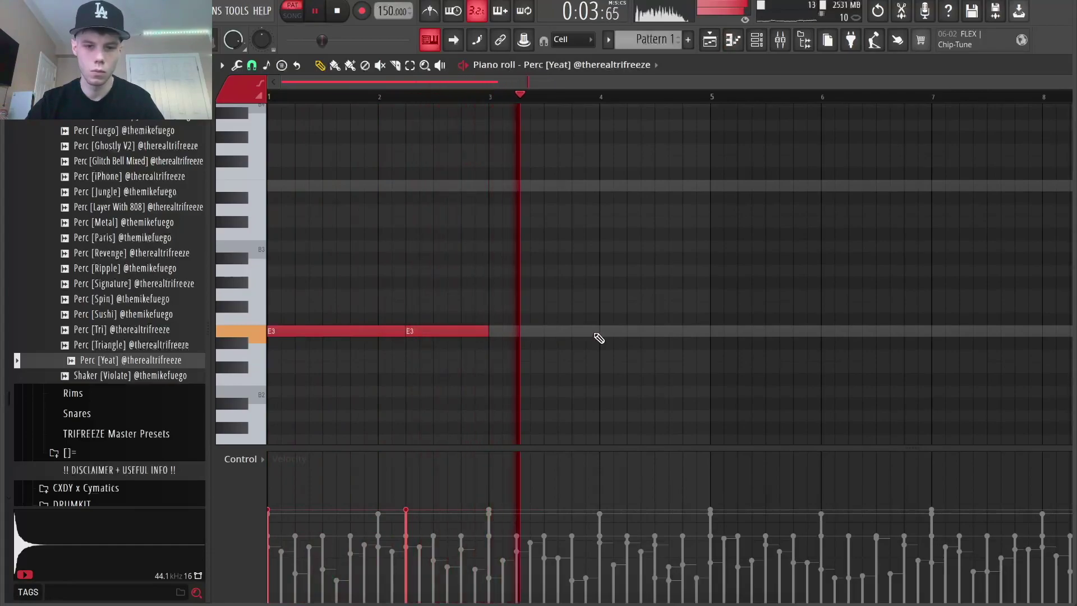
# Add an E3 note from beat 2 to the end of bar 4 and duplicate the four-bar Perc pattern
pyautogui.click(630, 331)
pyautogui.hotkey('ctrl', 'b')
pyautogui.rightClick(664, 242)
# Transpose all melody channels, including Omnisphere and the Perc, by -2 semitones
pyautogui.press('F6')
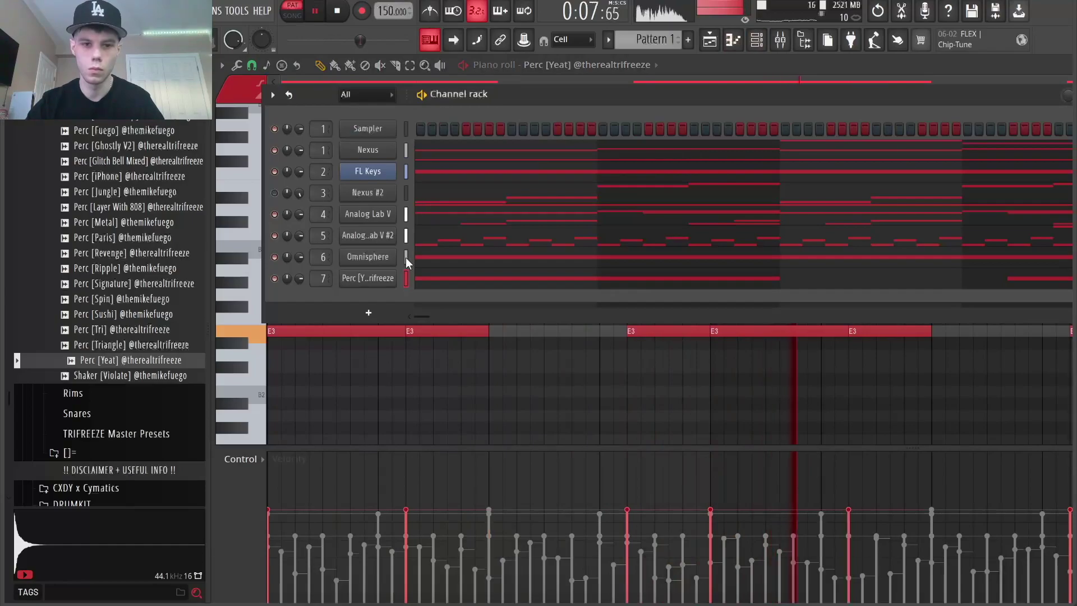
pyautogui.click(273, 94)
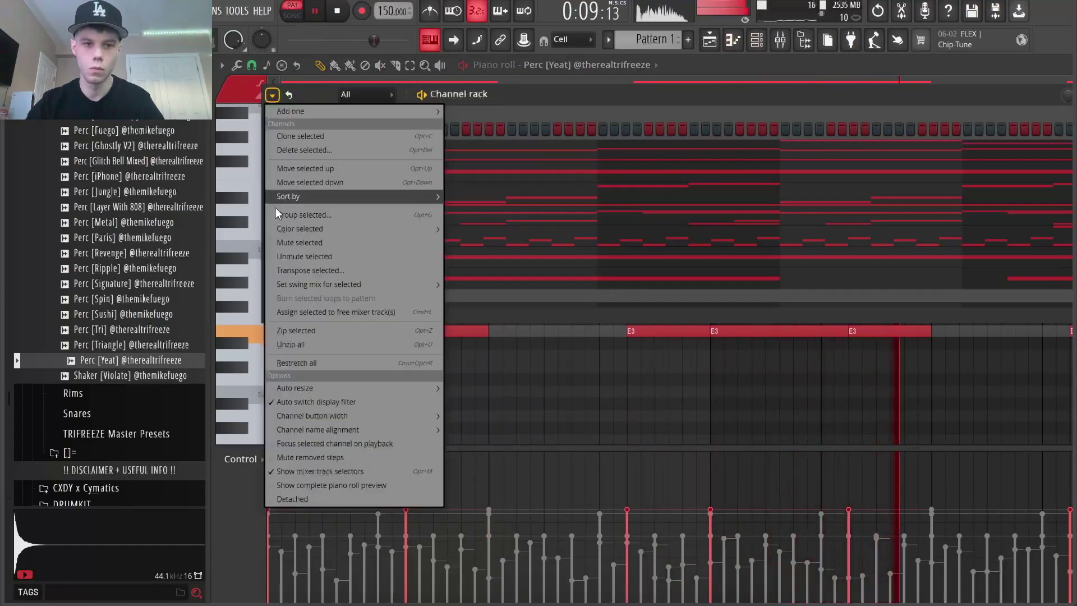
pyautogui.click(305, 272)
pyautogui.write('-2')
pyautogui.press('Return')
pyautogui.press('space')
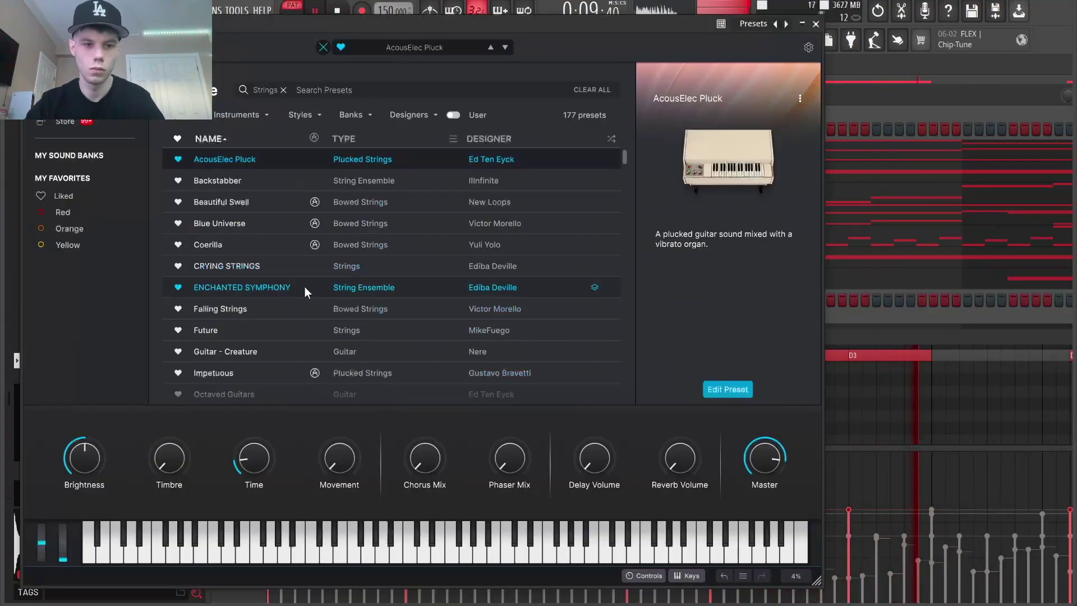
# Audition CRYING STRINGS and Coerilla in the new Analog Lab V channel and load the Blue Universe bowed strings preset
pyautogui.click(306, 269)
pyautogui.click(318, 252)
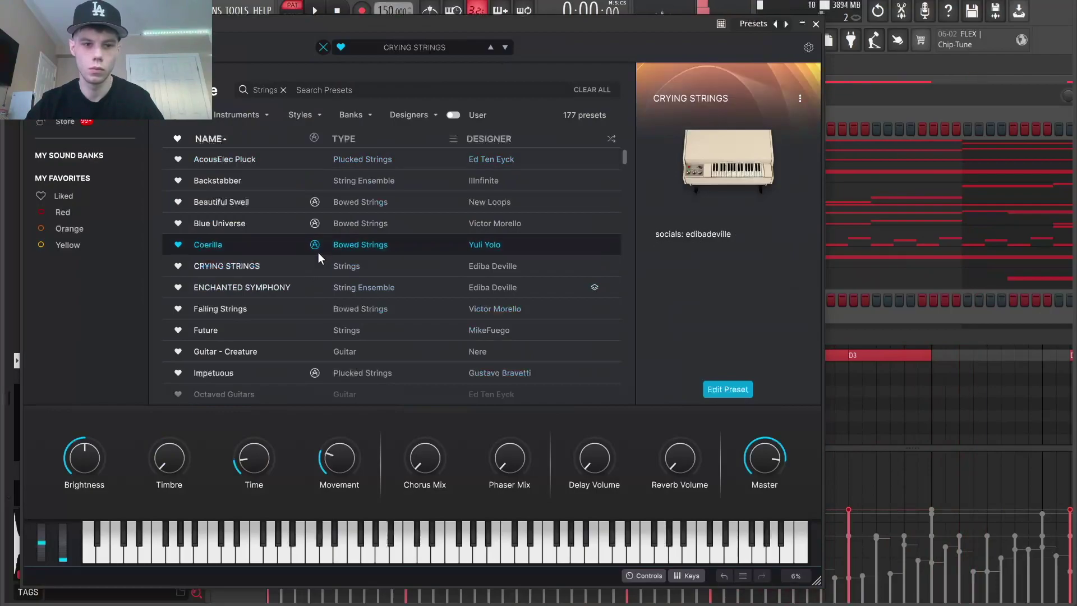
pyautogui.click(364, 224)
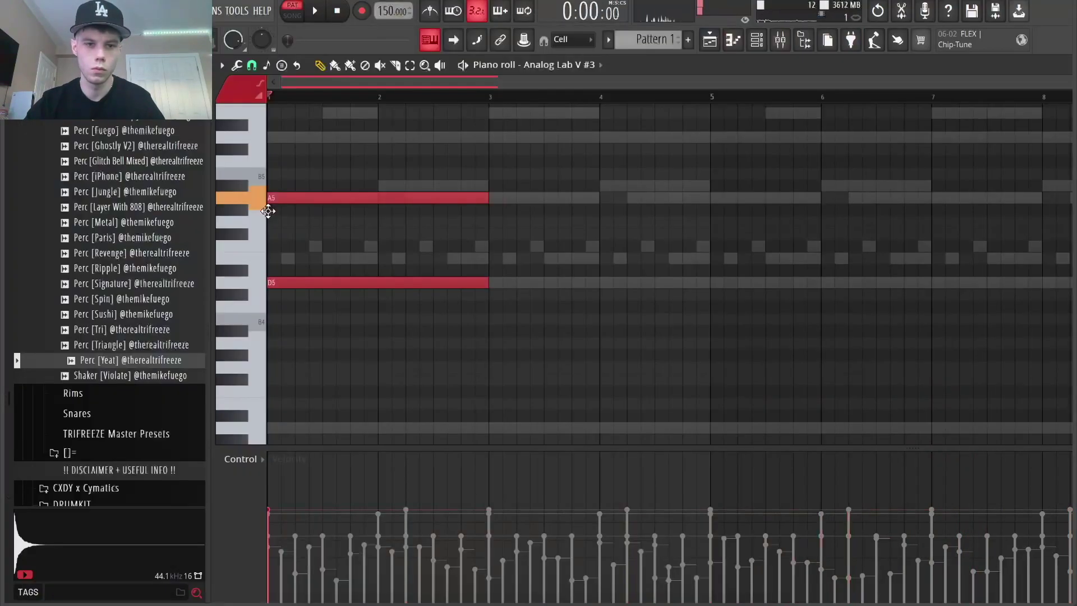
# Duplicate the two-bar D5 and A5 notes to fill eight bars, raise them one octave, and restart playback
pyautogui.press('space')
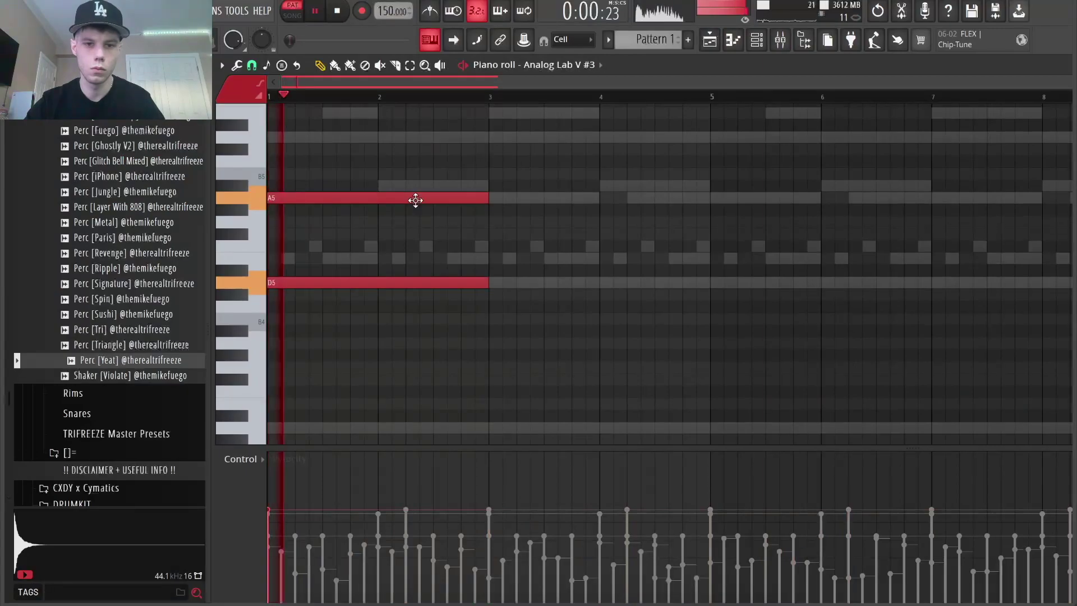
pyautogui.hotkey('ctrl', 'b')
pyautogui.hotkey('ctrl', 'd')
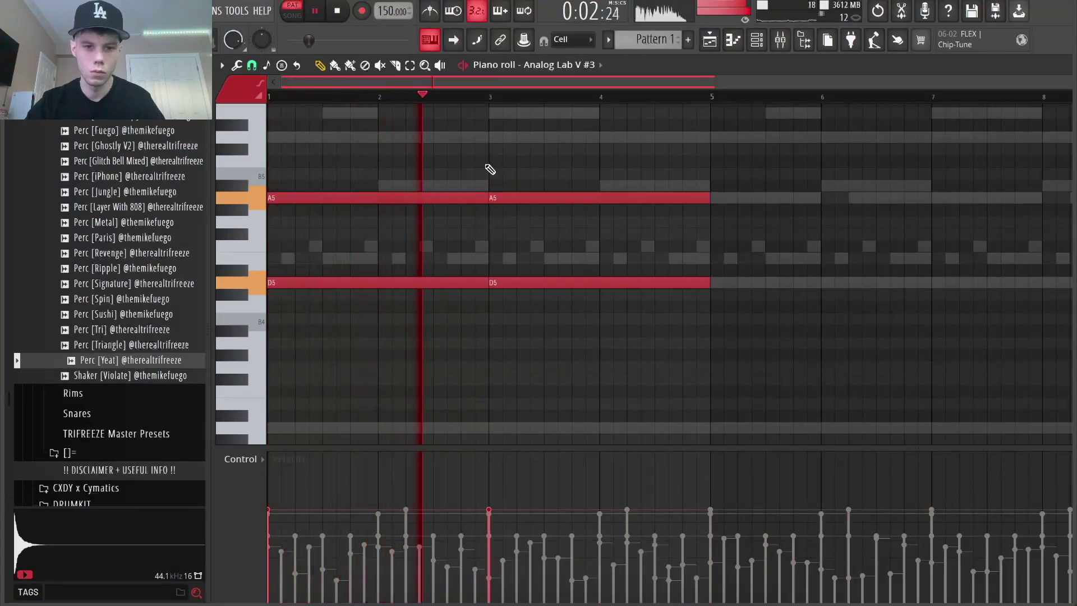
pyautogui.hotkey('ctrl', 'b')
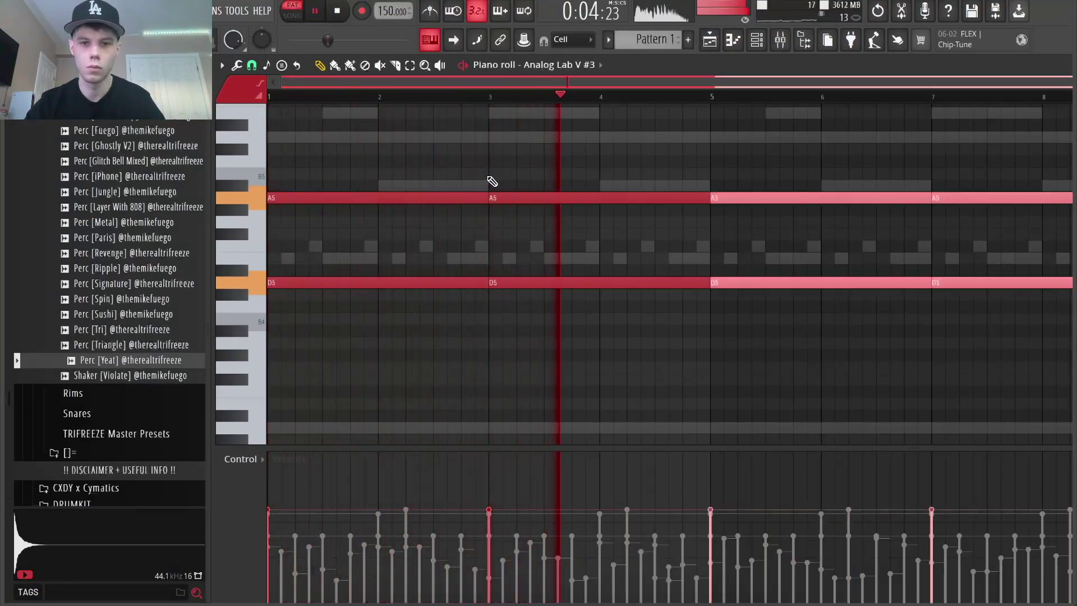
pyautogui.hotkey('ctrl', 'd')
pyautogui.hotkey('ctrl', 'Up')
pyautogui.press('space')
pyautogui.press('space')
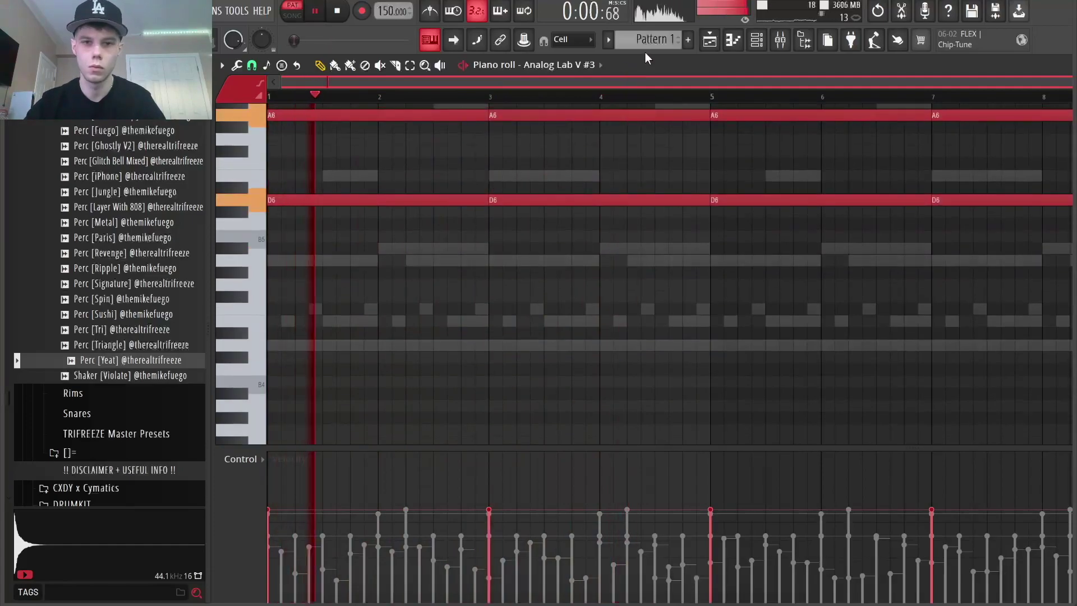
# Transpose the selected channels, from Nexus through Analog Lab V #3, down two semitones
pyautogui.press('F6')
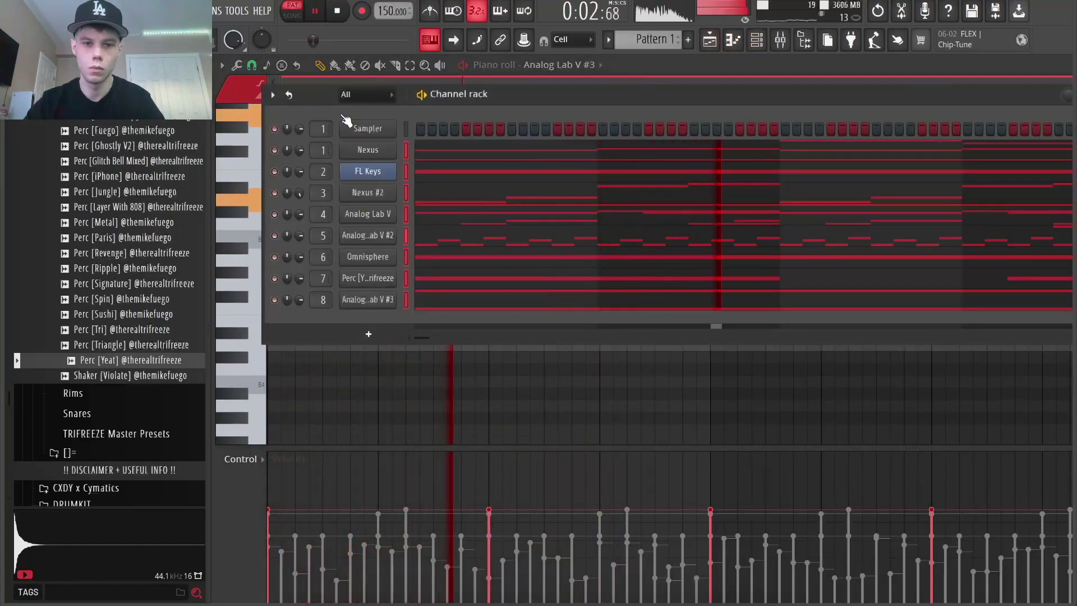
pyautogui.click(273, 96)
pyautogui.click(317, 271)
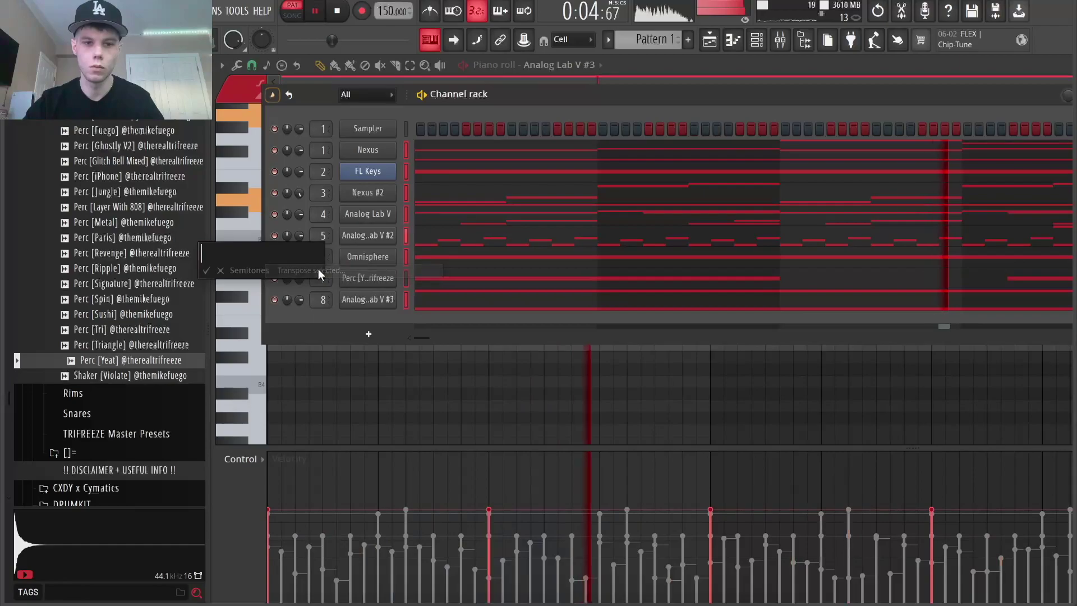
pyautogui.press('space')
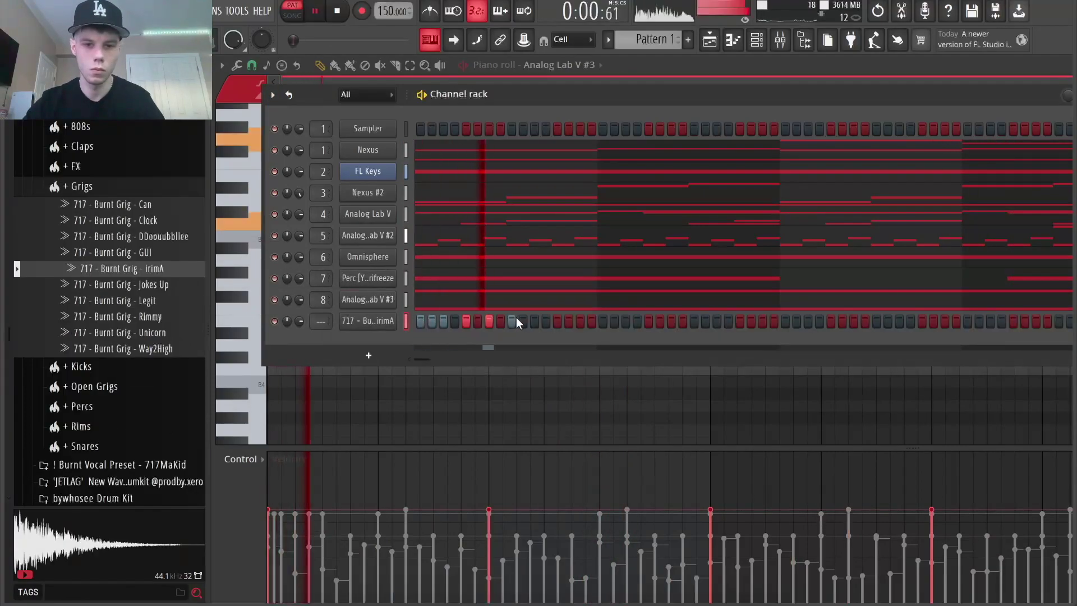
# Continue the 717 - Burnt Grig - irimA pattern with steps 13, 14 and 15 and every second step from 17 onward
pyautogui.click(557, 321)
pyautogui.click(568, 321)
pyautogui.click(579, 321)
pyautogui.click(603, 320)
pyautogui.click(626, 321)
pyautogui.click(648, 321)
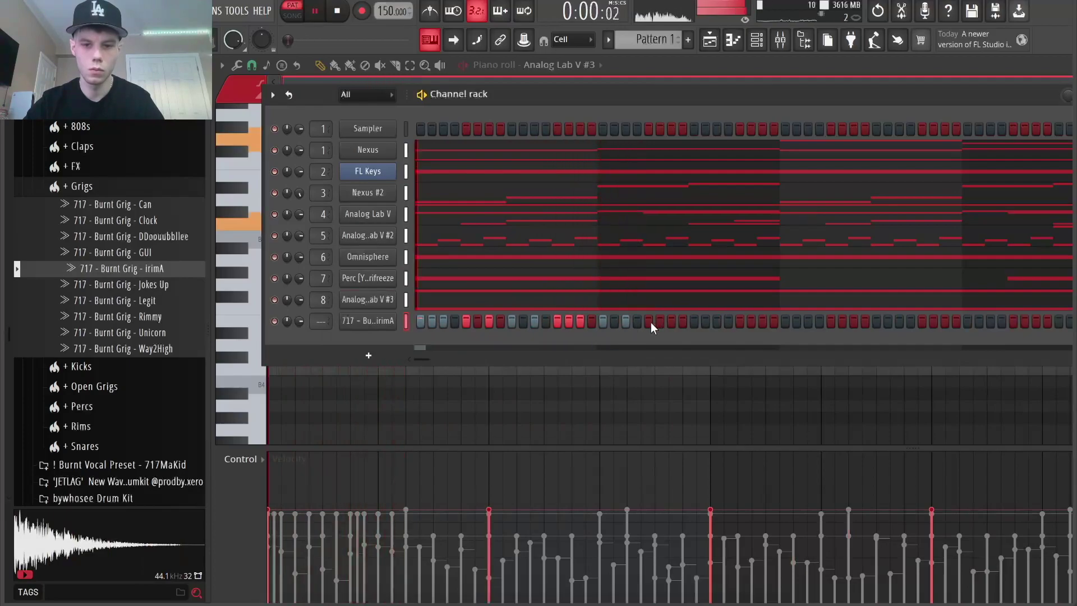
pyautogui.click(671, 321)
pyautogui.click(694, 321)
pyautogui.click(714, 321)
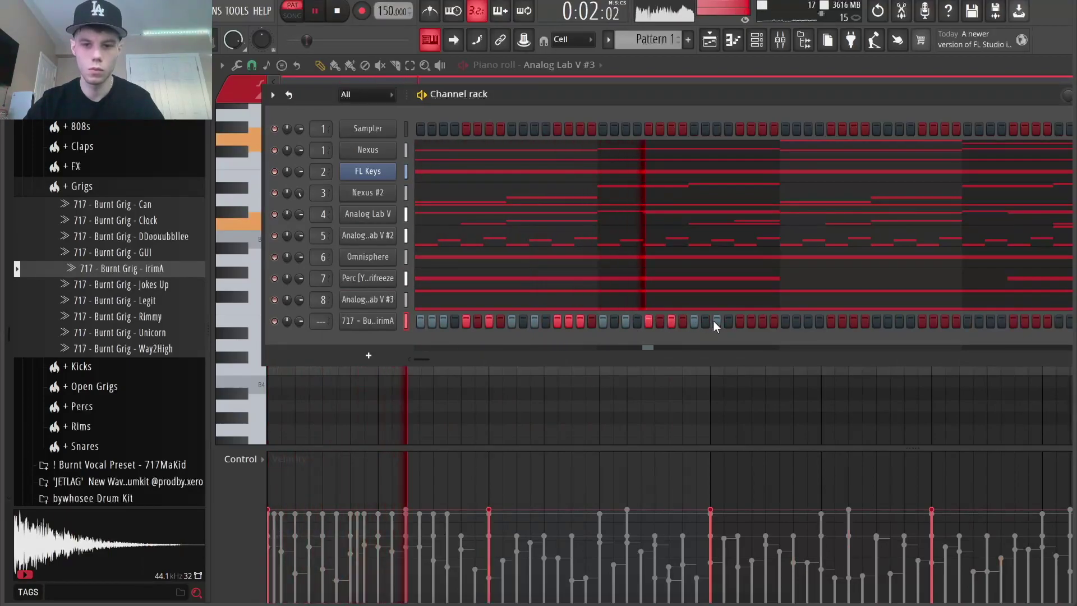
pyautogui.click(738, 320)
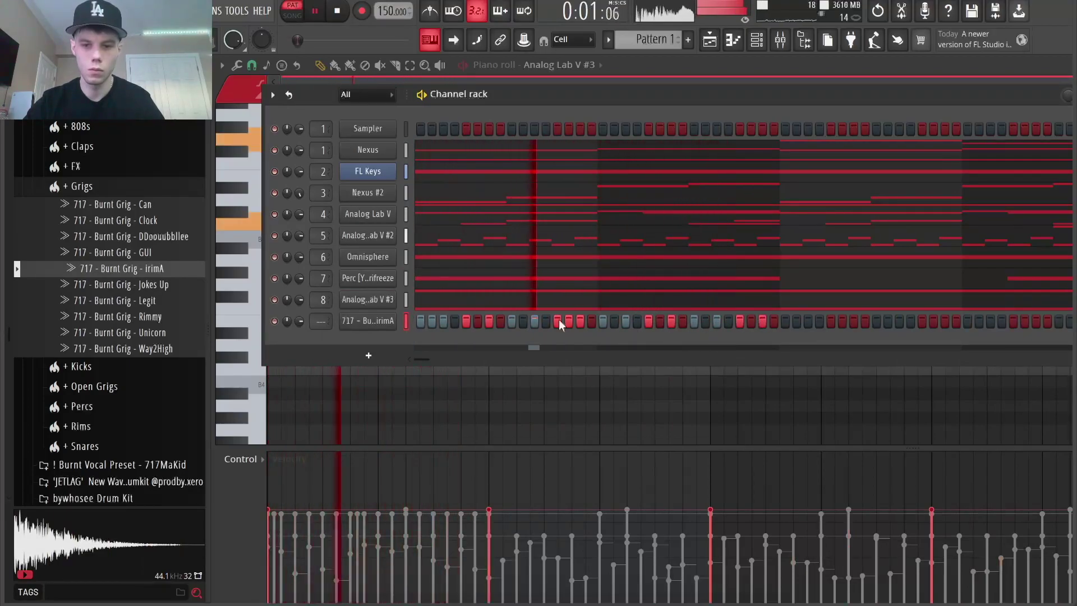
# Convert the irimA hi-hat steps to piano roll notes, duplicate the two-bar pattern to fill eight bars, and deselect the notes
pyautogui.rightClick(380, 318)
pyautogui.click(403, 324)
pyautogui.hotkey('ctrl', 'a')
pyautogui.hotkey('ctrl', 'b')
pyautogui.hotkey('ctrl', 'b')
pyautogui.hotkey('ctrl', 'b')
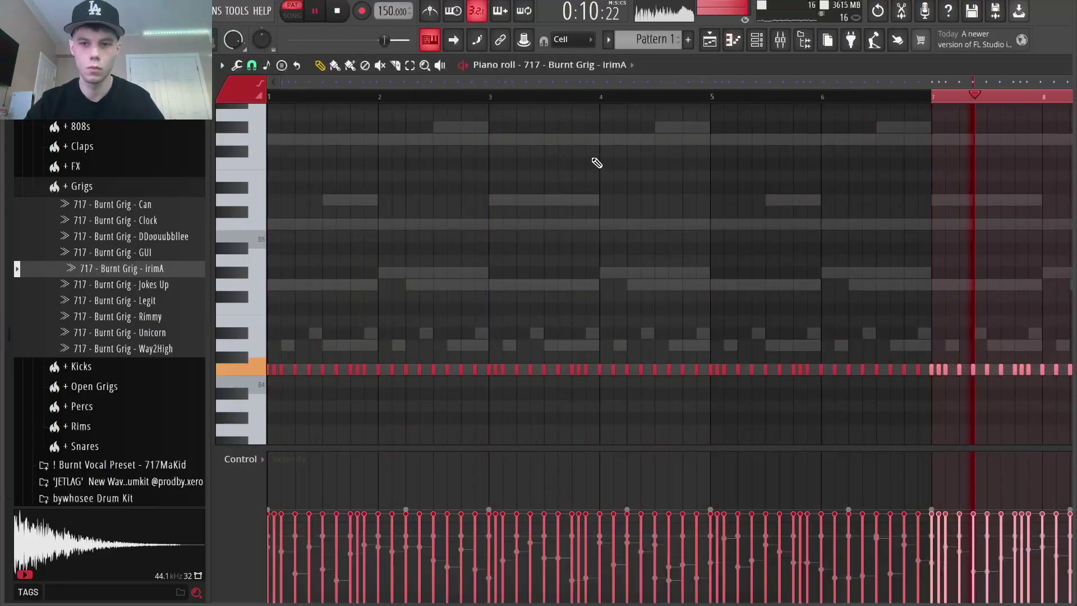
pyautogui.keyDown('ctrl'); pyautogui.click(1008, 102); pyautogui.keyUp('ctrl')
# Move the copied A#4 hi-hat roll to the middle of bar 2 and deselect it
pyautogui.scroll(-1, 662, 209)
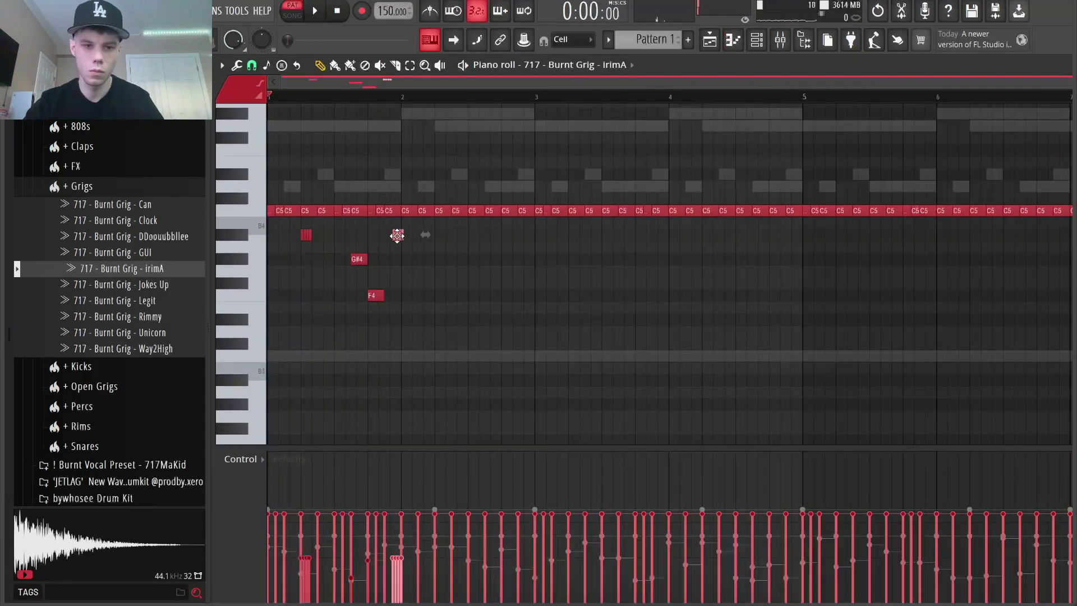
pyautogui.press('space')
pyautogui.moveTo(397, 235); pyautogui.dragTo(457, 238)
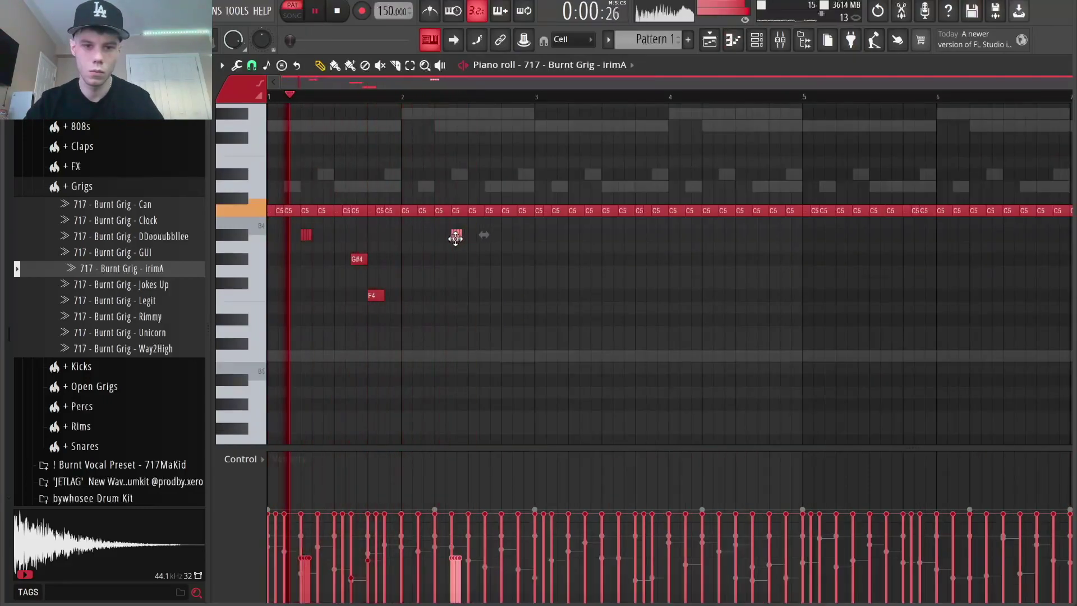
pyautogui.keyDown('ctrl'); pyautogui.click(430, 294); pyautogui.keyUp('ctrl')
# Shift the F4 hi-hat note to the last eighth of bar 1 and lower its velocity
pyautogui.moveTo(376, 295); pyautogui.dragTo(353, 246)
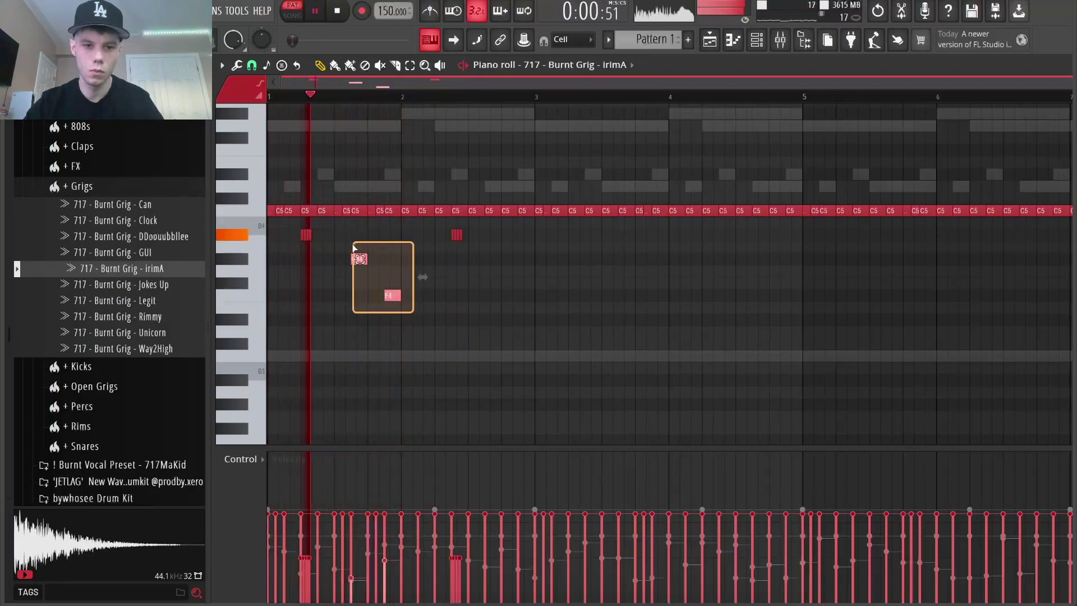
pyautogui.moveTo(386, 568); pyautogui.dragTo(393, 585)
pyautogui.keyDown('ctrl'); pyautogui.click(414, 143); pyautogui.keyUp('ctrl')
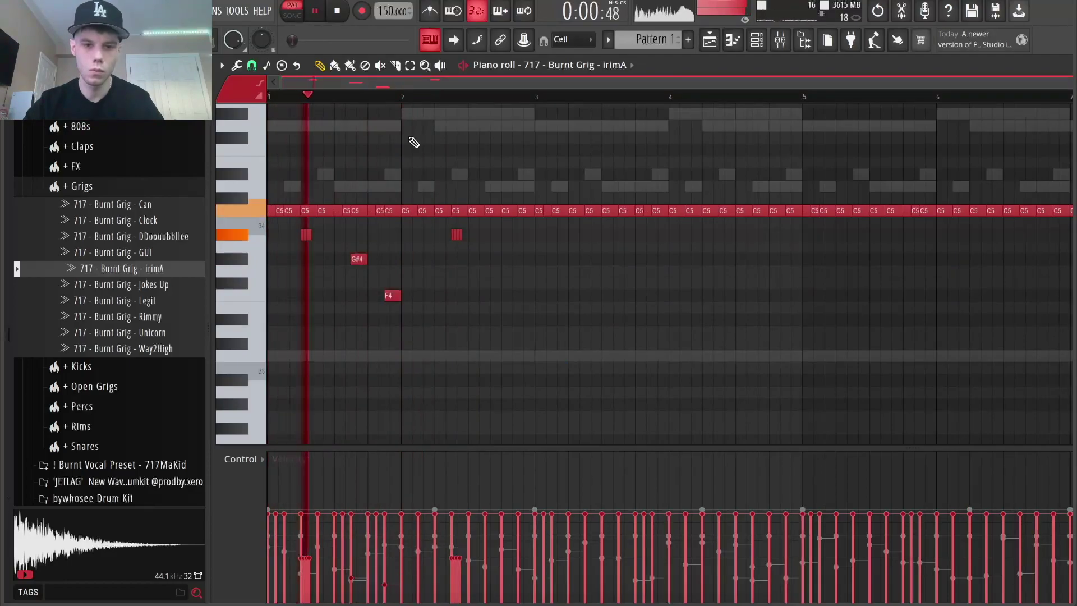
# With 1/6 step snap, build a roll of seven short C5 hi-hat notes on the sixth eighth of bar 2
pyautogui.keyDown('ctrl'); pyautogui.scroll(2, 392, 154); pyautogui.keyUp('ctrl')
pyautogui.click(267, 175)
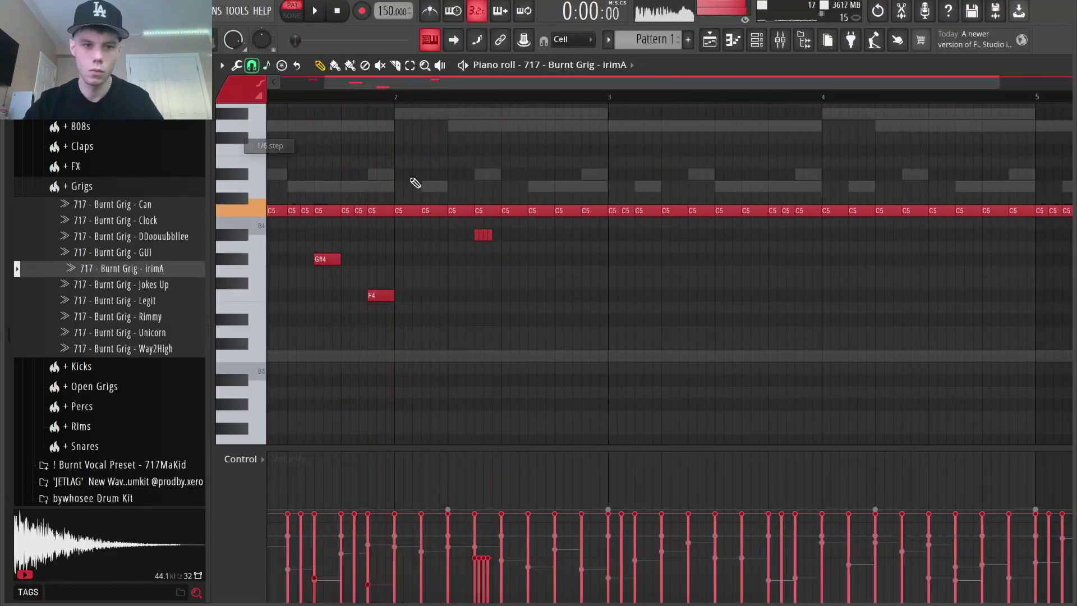
pyautogui.scroll(3, 500, 224)
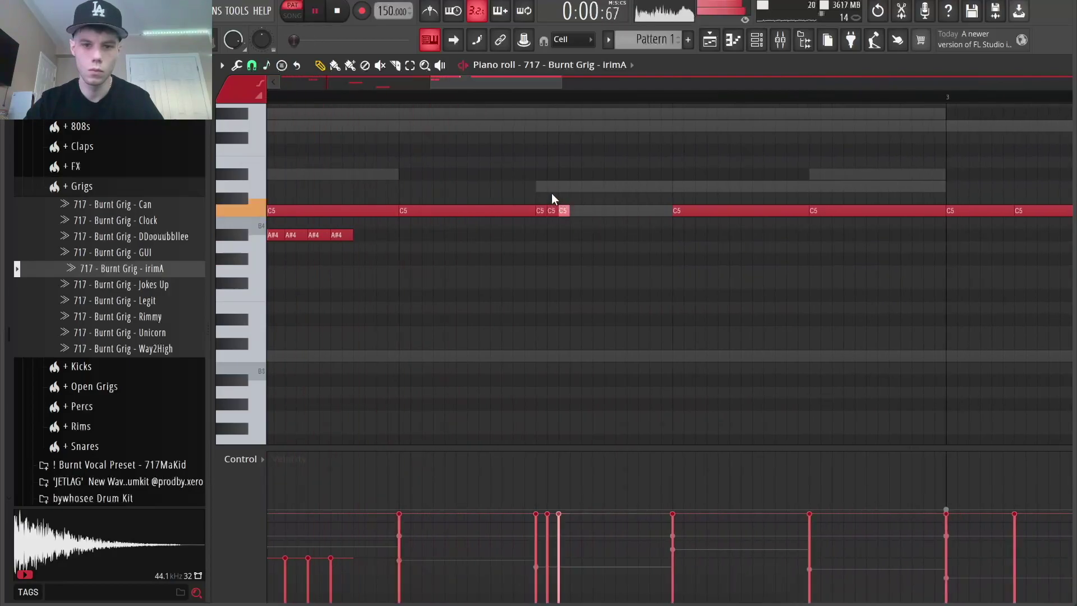
pyautogui.hotkey('ctrl', 'b')
pyautogui.hotkey('ctrl', 'b')
pyautogui.hotkey('ctrl', 'b')
pyautogui.hotkey('ctrl', 'b')
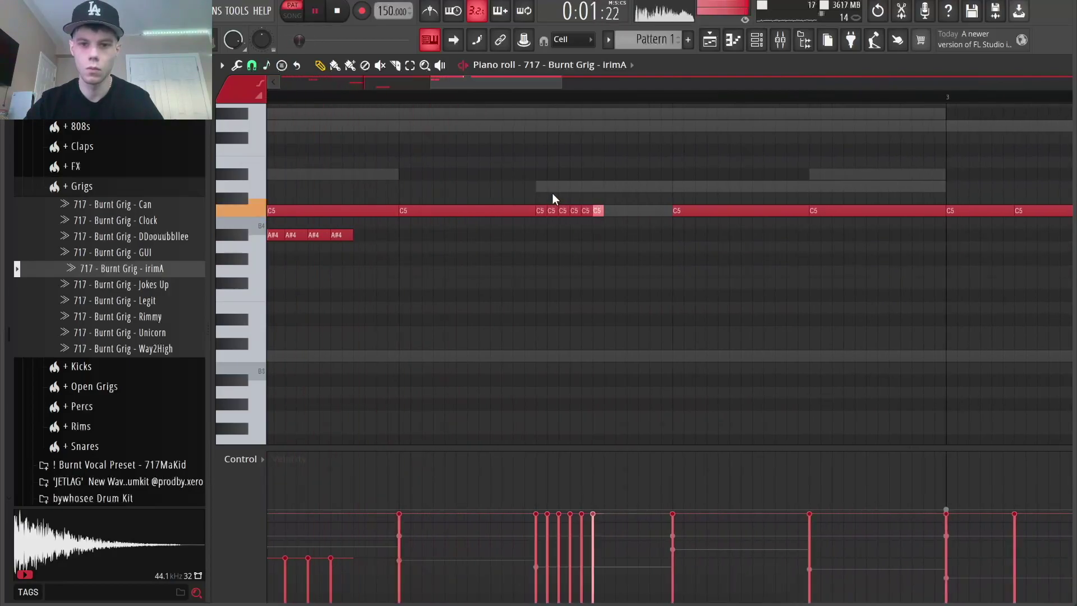
# Ramp the C5 roll's velocities downward and add an eighth-length C4 note on beat 4 of bar 2
pyautogui.moveTo(638, 228); pyautogui.dragTo(542, 196)
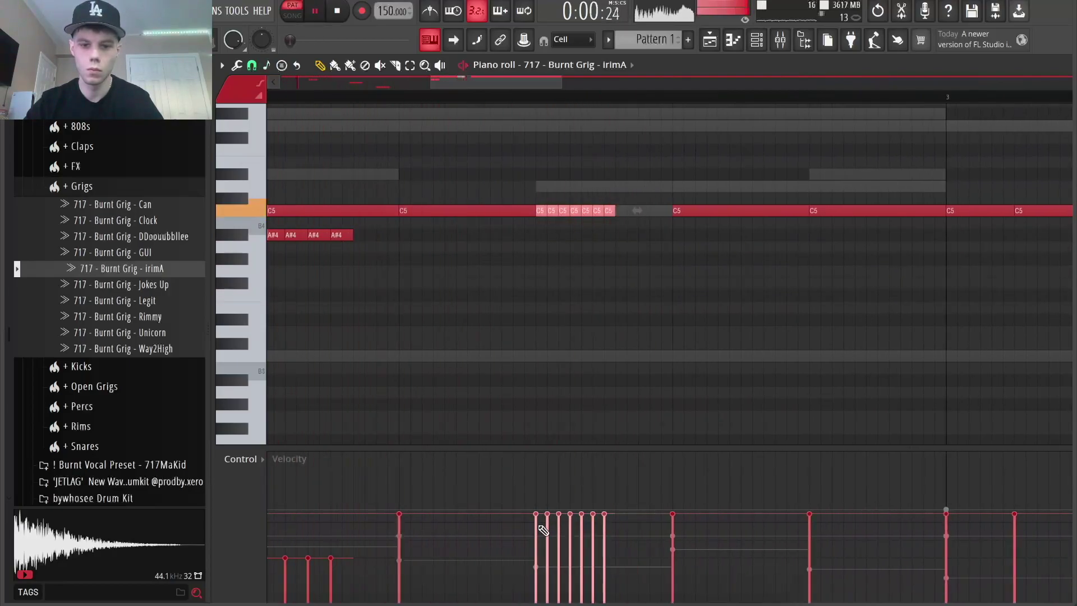
pyautogui.scroll(-2, 674, 376)
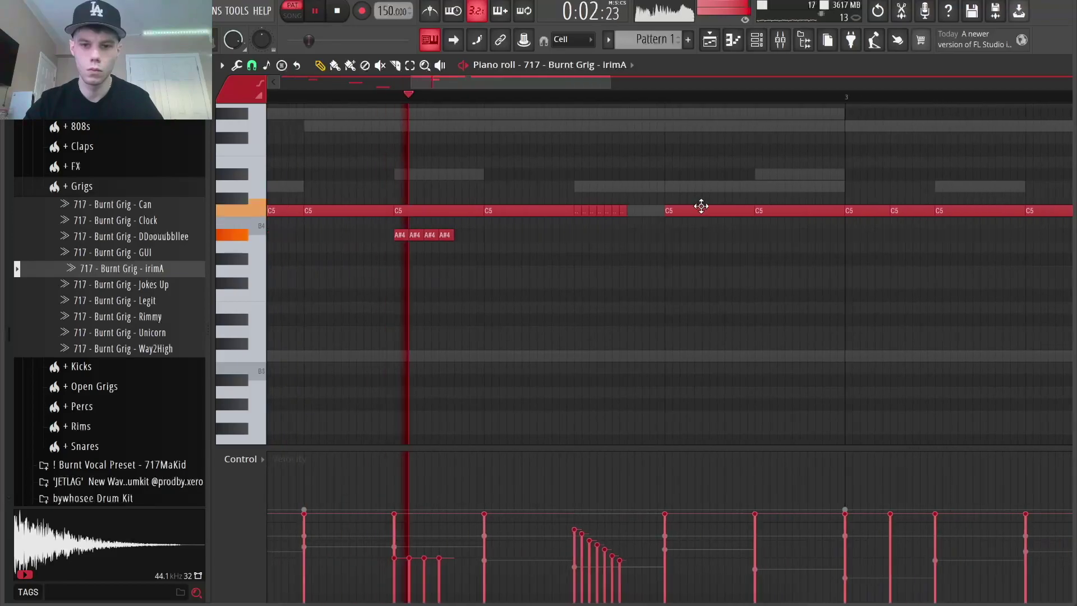
pyautogui.click(711, 356)
pyautogui.press('space')
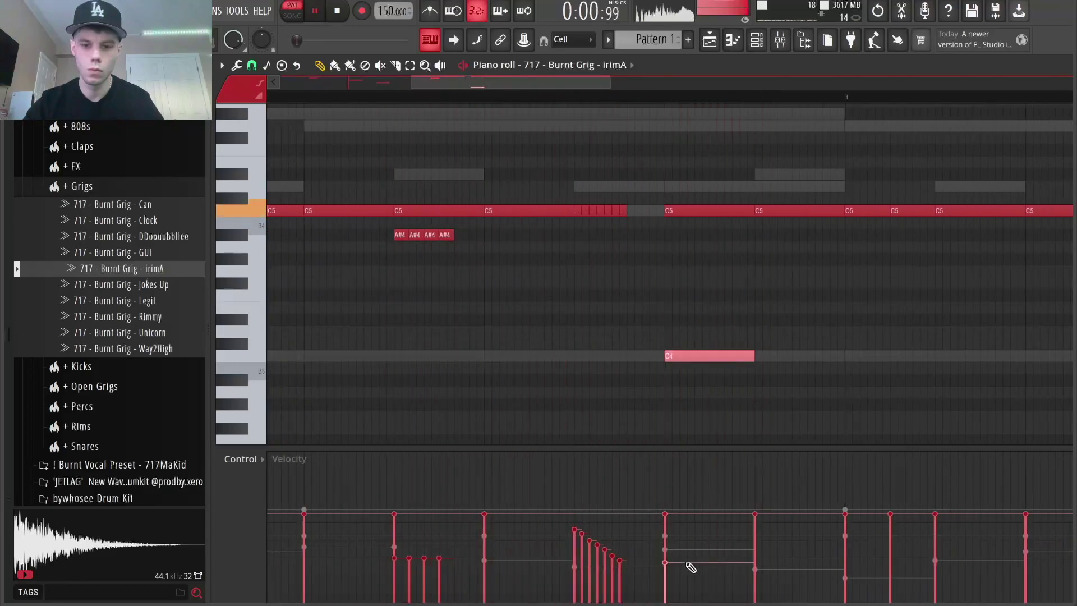
# Transpose the hi-hat note on the last eighth of bar 4 down to G3 and lower its velocity
pyautogui.scroll(-3, 570, 395)
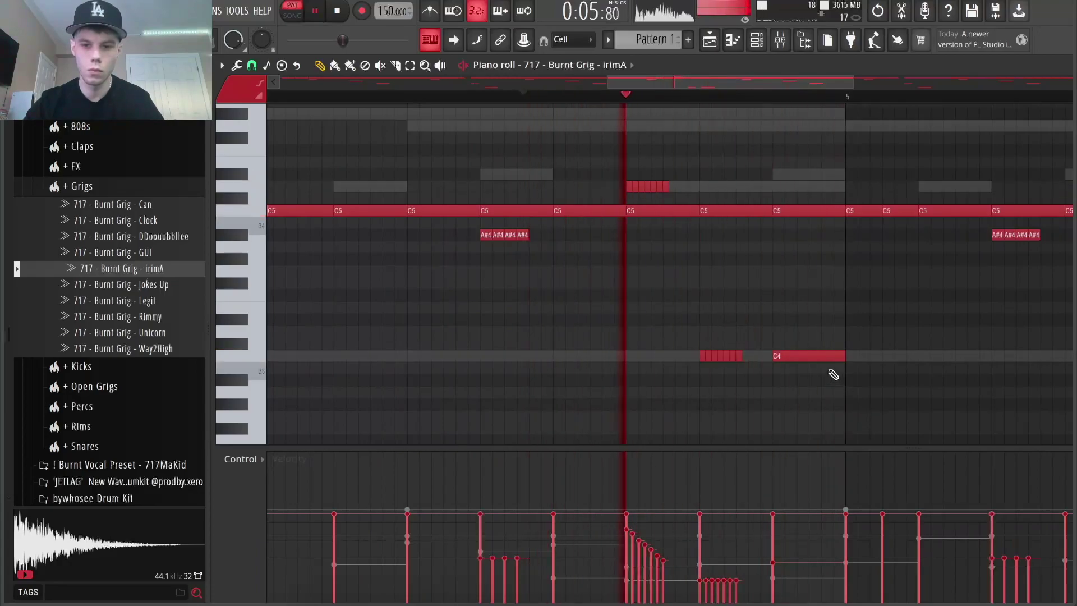
pyautogui.moveTo(824, 358); pyautogui.dragTo(823, 430)
pyautogui.press('space')
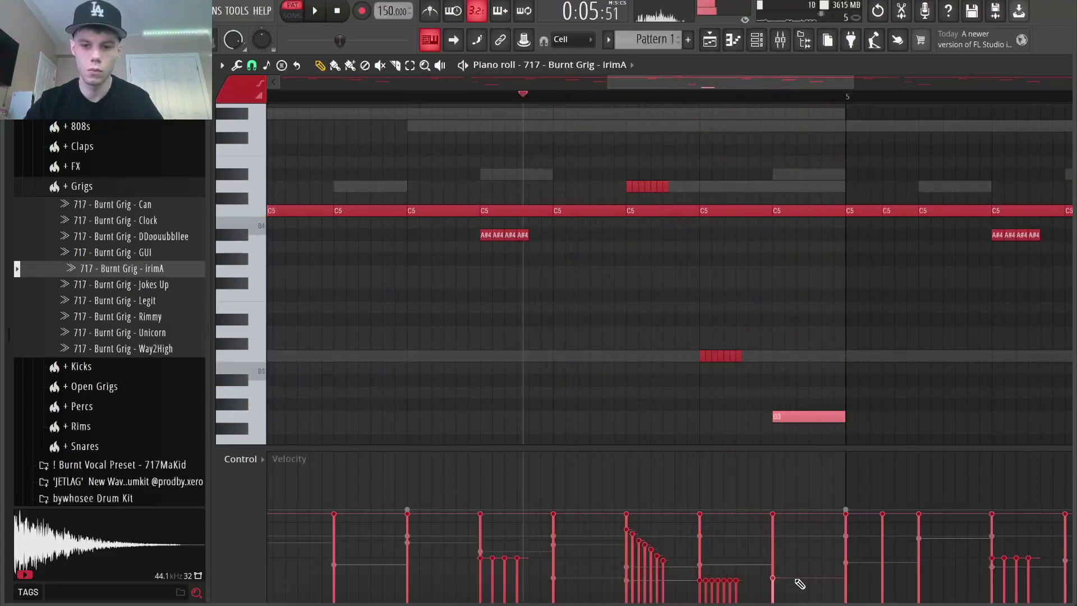
pyautogui.scroll(-2, 784, 305)
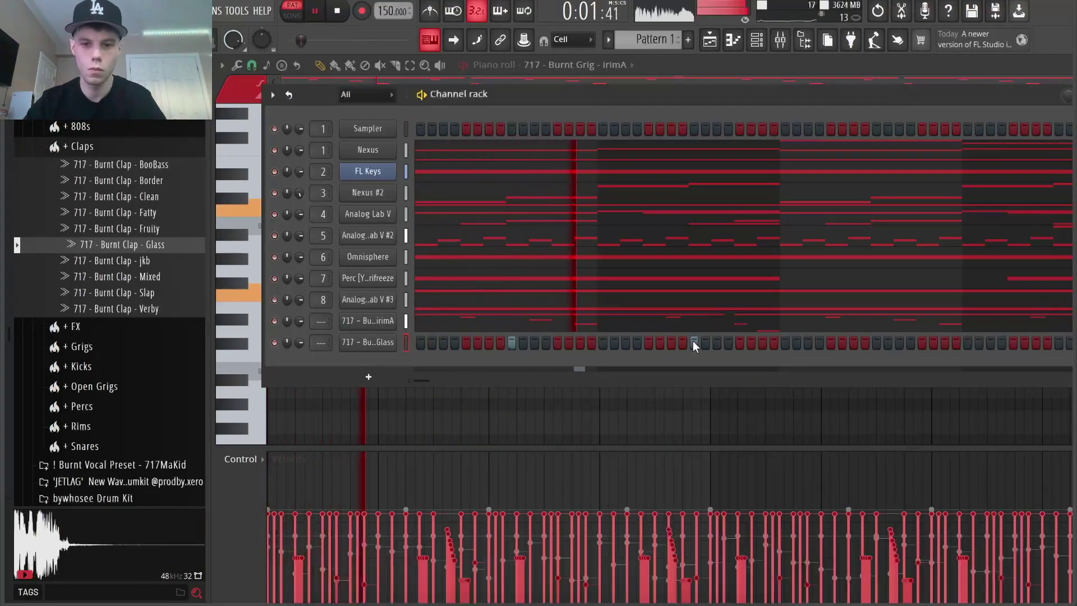
# In the 717 - Burnt Clap - Glass piano roll, place a clap on beat 3 of every bar, with the snap at 1/4 beat
pyautogui.rightClick(351, 341)
pyautogui.click(368, 345)
pyautogui.moveTo(446, 522); pyautogui.dragTo(234, 274)
pyautogui.moveTo(517, 235); pyautogui.dragTo(543, 212)
pyautogui.click(252, 65)
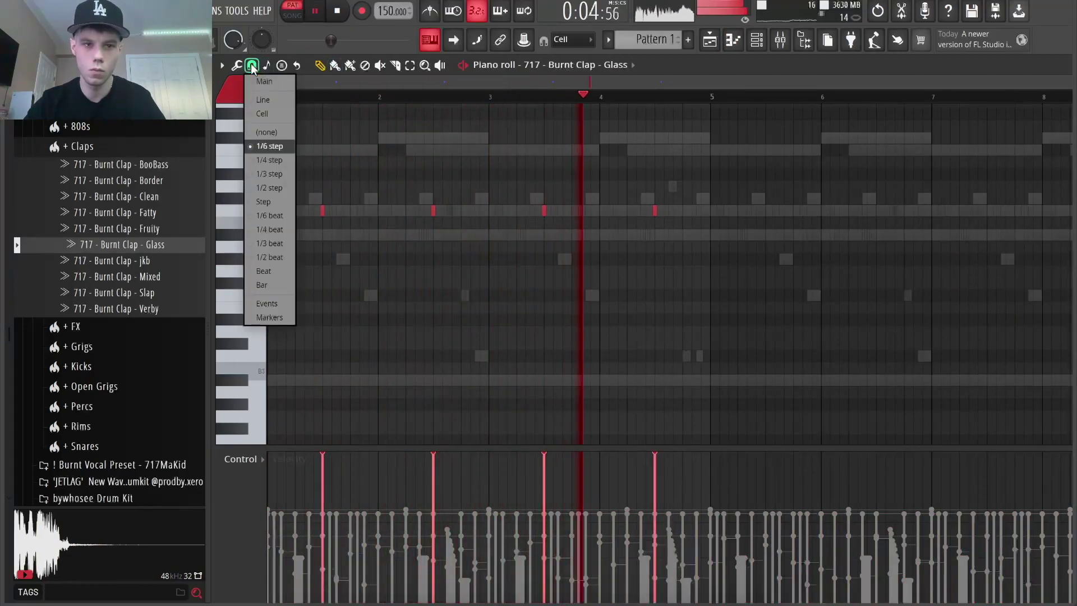
pyautogui.click(278, 227)
pyautogui.click(713, 99)
# Add 717 - Burnt 808 - Spinz from the 808s folder as a channel and place a D#4 note at the start of bar 1
pyautogui.press('F6')
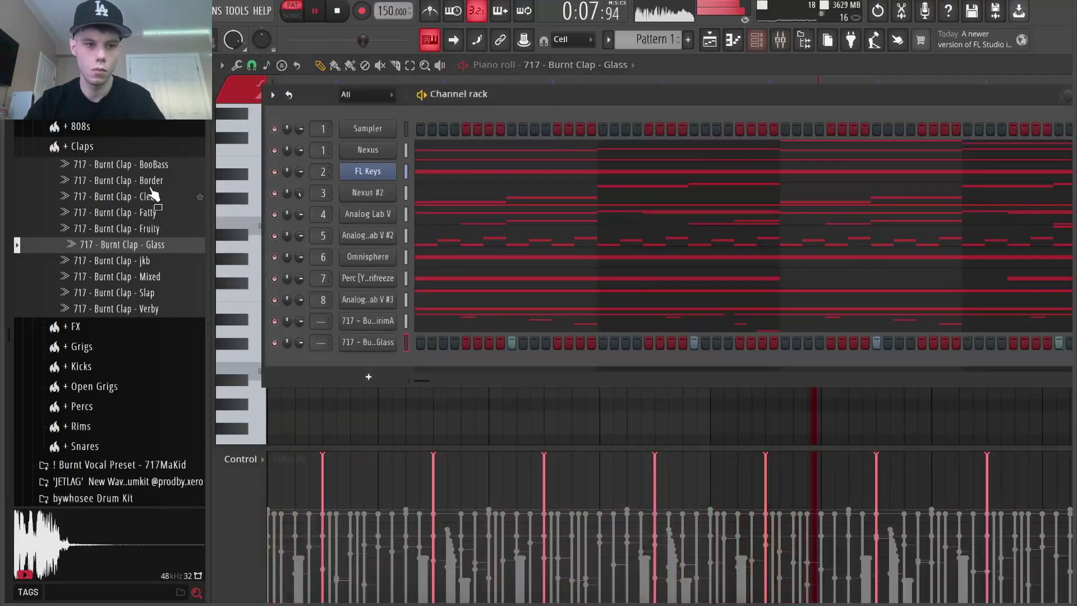
pyautogui.click(139, 151)
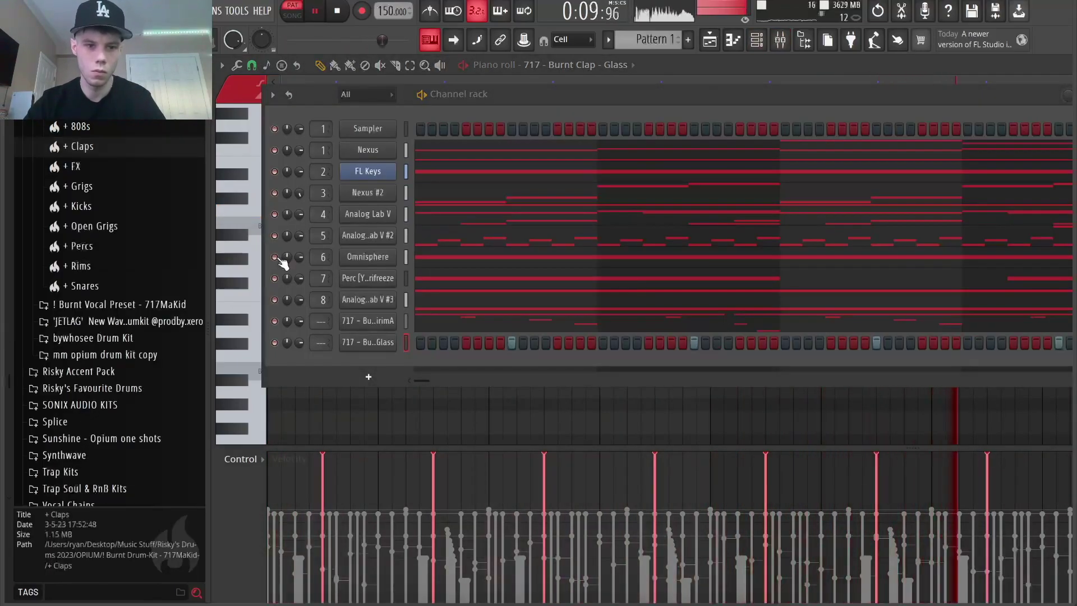
pyautogui.click(104, 129)
pyautogui.scroll(-6, 158, 344)
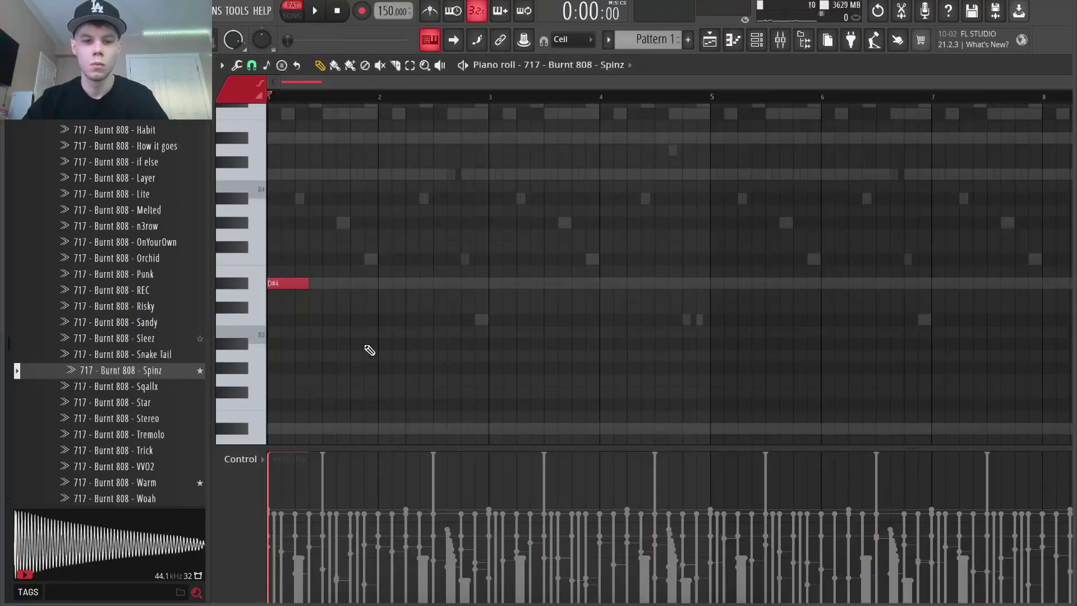
# Add two more D#4 notes to the 808 line after the first, extending the third two beats into bar 2
pyautogui.press('space')
pyautogui.press('space')
pyautogui.rightClick(330, 287)
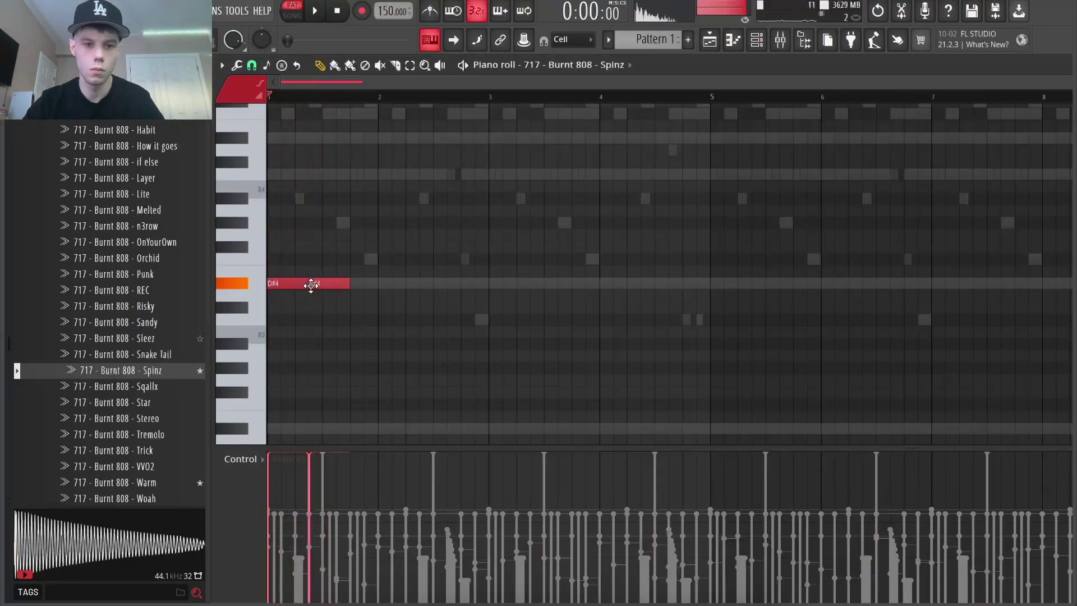
pyautogui.click(349, 284)
pyautogui.moveTo(349, 284); pyautogui.dragTo(406, 285)
pyautogui.press('space')
pyautogui.press('space')
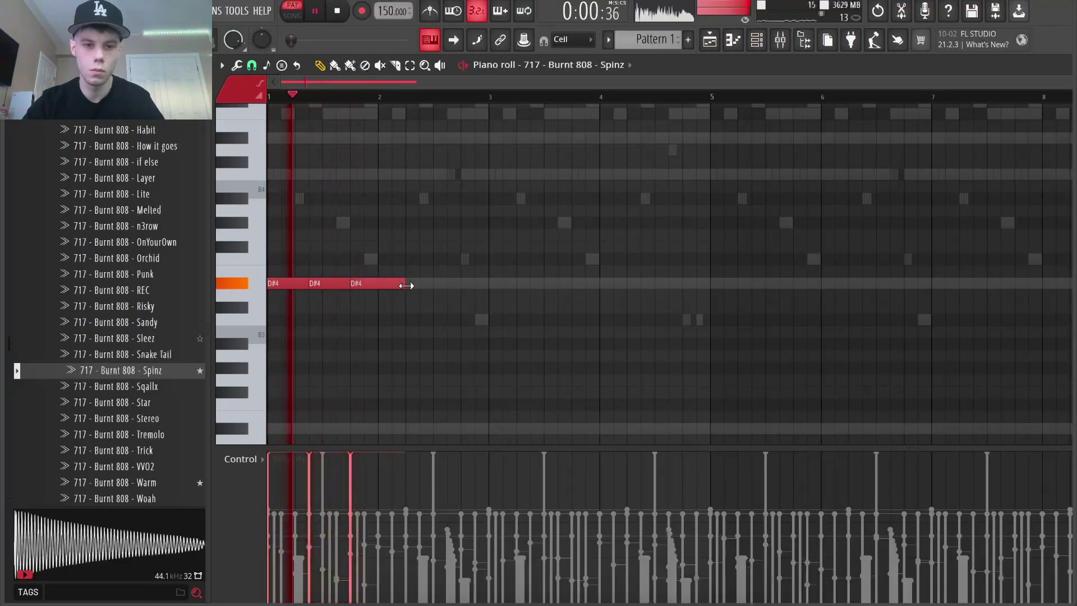
# Complete bar 2 of the 808 line with a D#4 note, a half-beat G#4, a short D#4 roll and a half-beat D#4
pyautogui.click(413, 224)
pyautogui.moveTo(443, 223); pyautogui.dragTo(449, 260)
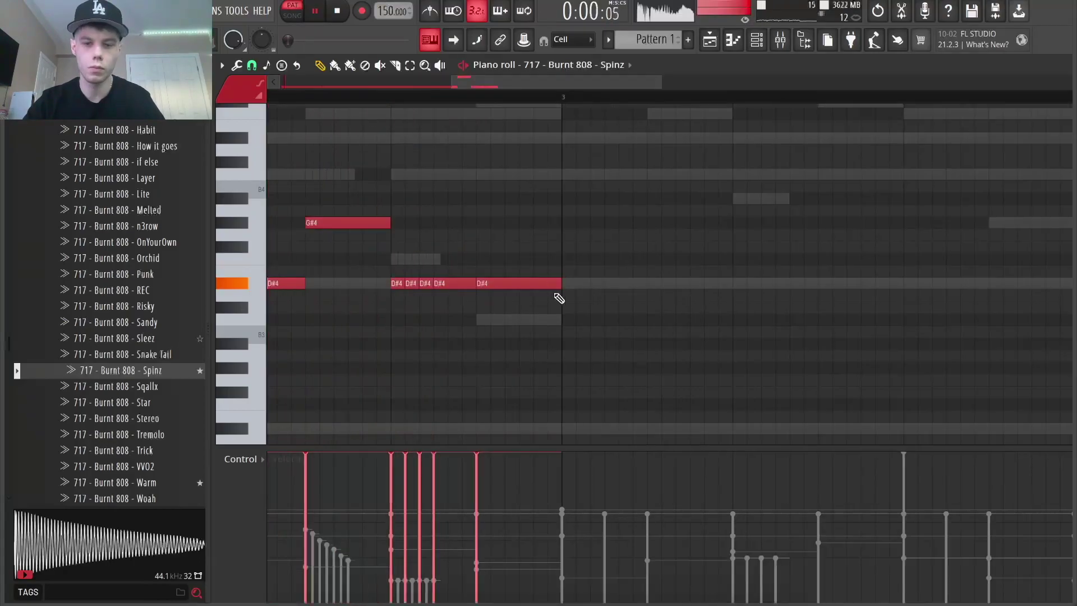
pyautogui.keyDown('ctrl'); pyautogui.rightClick(650, 197); pyautogui.keyUp('ctrl')
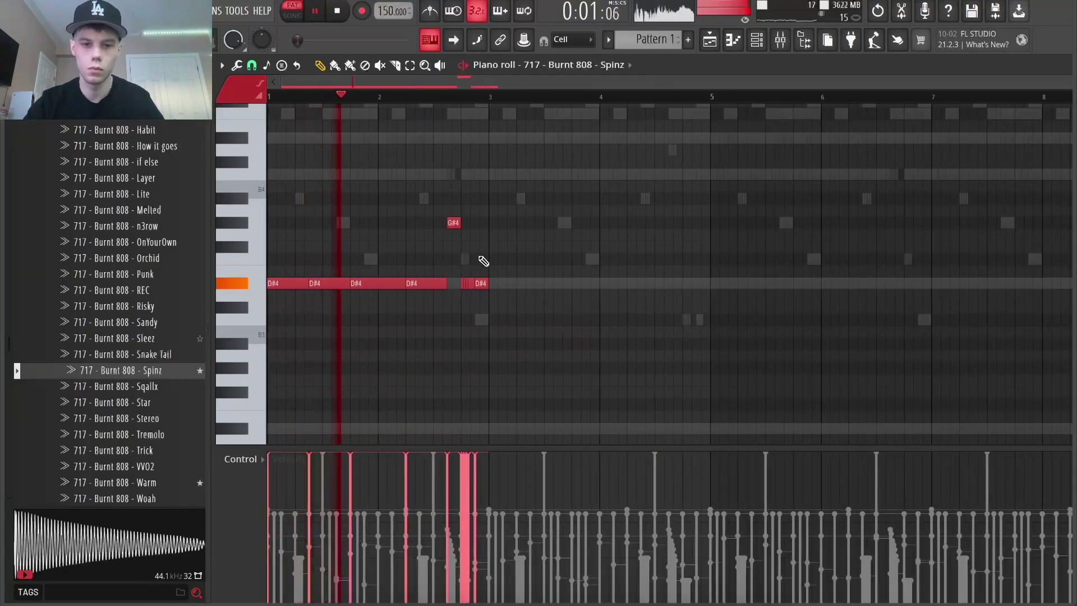
# Duplicate the two-bar 808 line into bars 3 and 4 and deselect the copied notes
pyautogui.scroll(2, 483, 260)
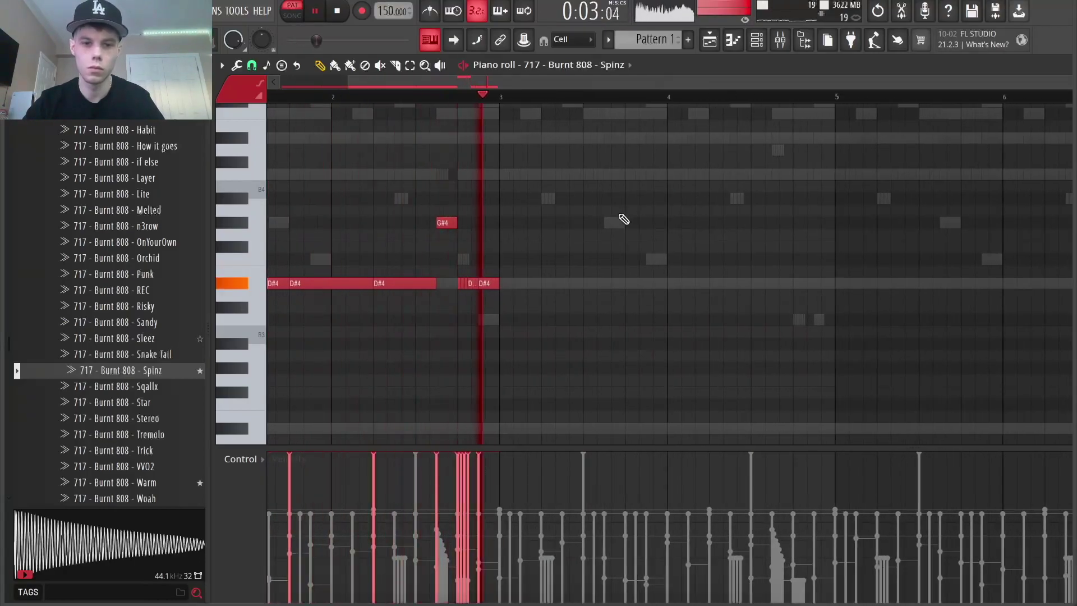
pyautogui.scroll(3, 490, 289)
pyautogui.hotkey('ctrl', 'b')
pyautogui.scroll(-5, 519, 286)
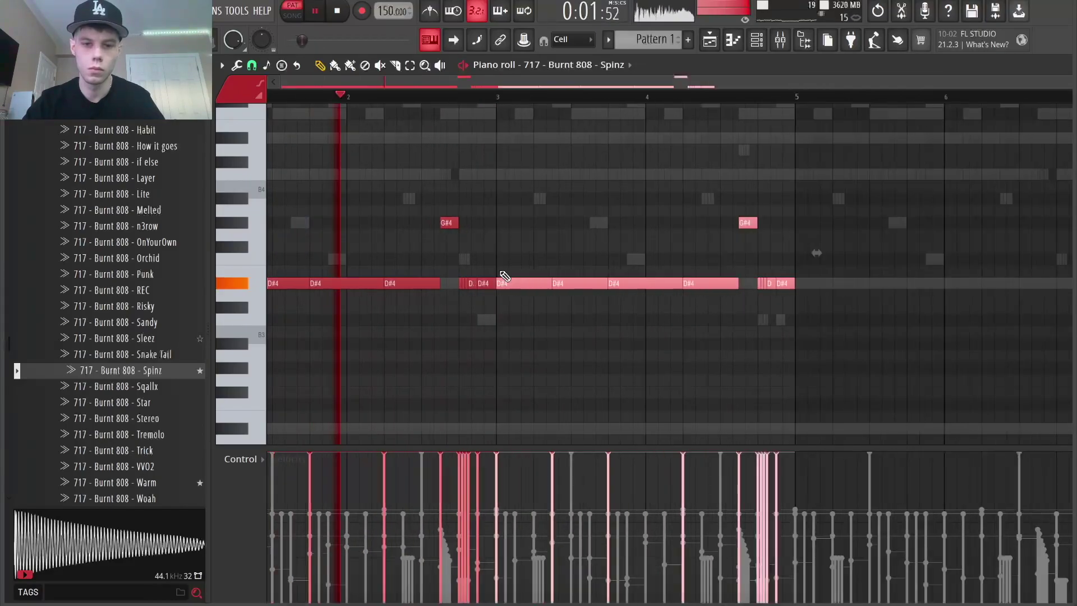
pyautogui.keyDown('ctrl'); pyautogui.click(541, 298); pyautogui.keyUp('ctrl')
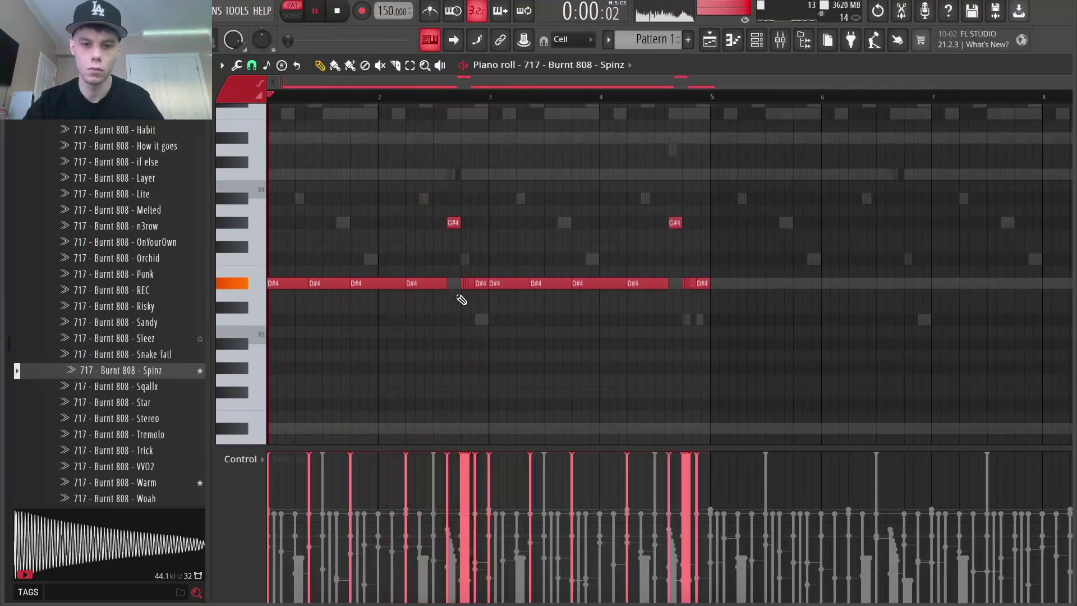
# With 1/6 step snap, divide the last note of the D#4 808 roll in bar 2 into two equal notes
pyautogui.scroll(3, 568, 282)
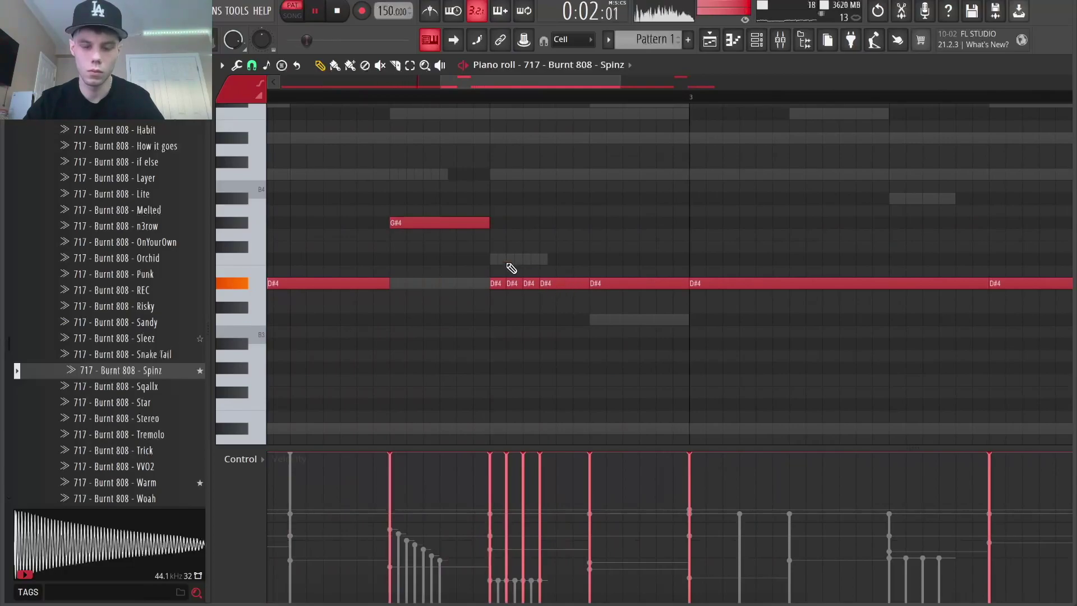
pyautogui.click(252, 66)
pyautogui.click(264, 149)
pyautogui.scroll(1, 587, 301)
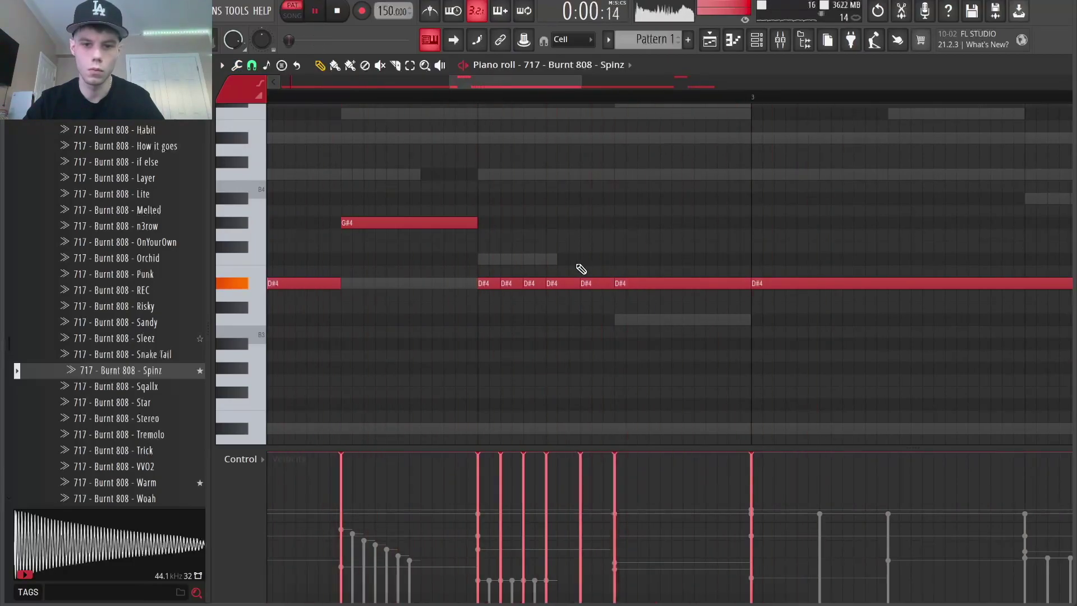
pyautogui.scroll(-3, 578, 258)
# Add Fruity Parametric EQ 2 to the first slot of mixer Insert 1 and cut its low frequencies
pyautogui.click(785, 41)
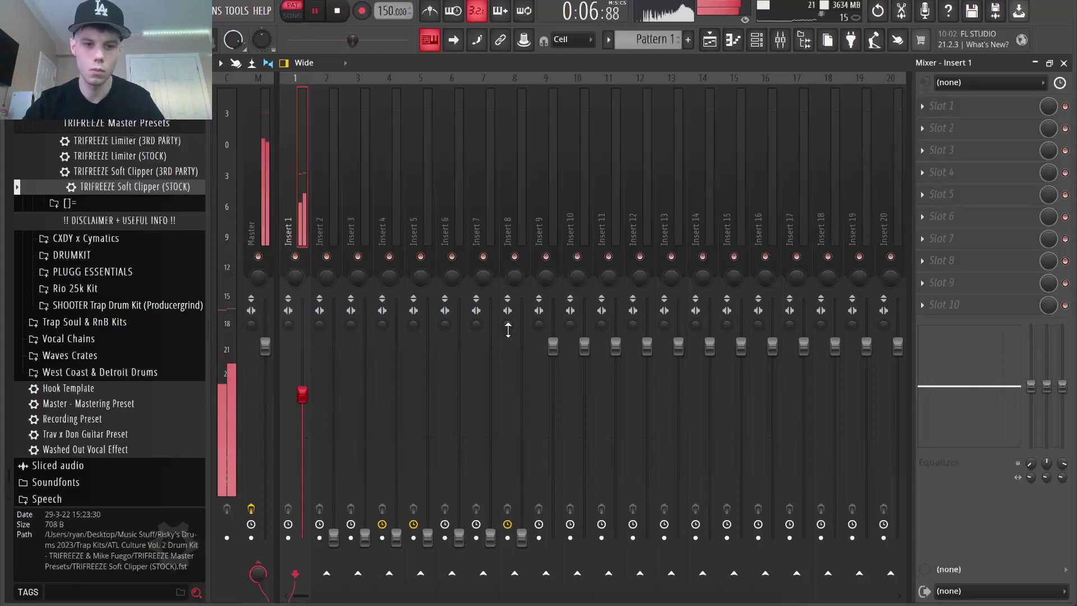
pyautogui.click(948, 123)
pyautogui.moveTo(948, 124)
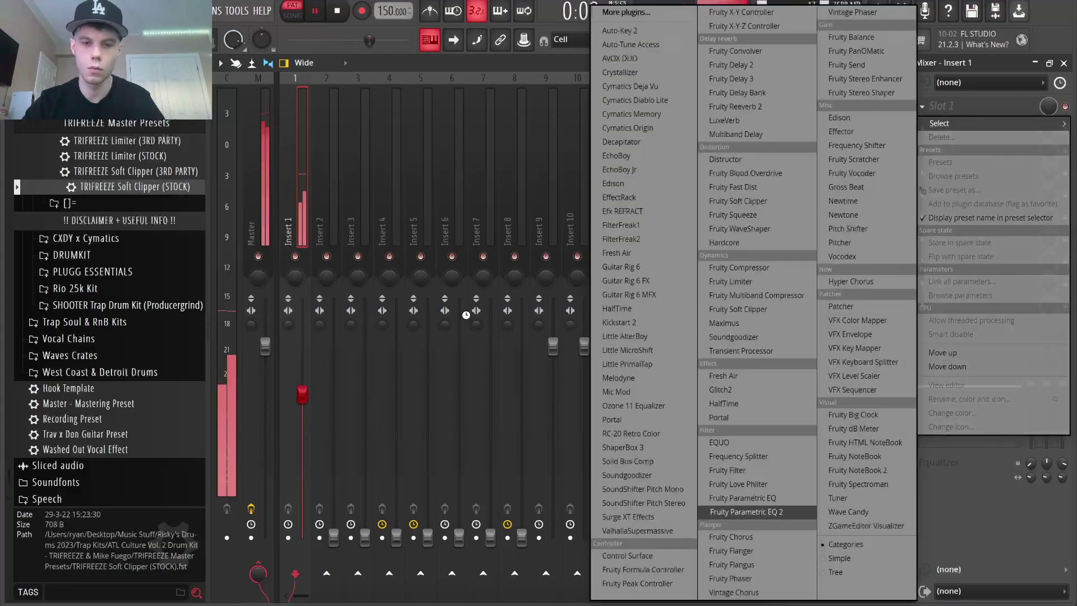
pyautogui.click(777, 512)
pyautogui.moveTo(419, 374); pyautogui.dragTo(427, 374)
pyautogui.click(783, 169)
# Add Fruity Reeverb 2 to the second effect slot of Insert 1 and close its window
pyautogui.click(956, 127)
pyautogui.click(765, 112)
pyautogui.click(680, 187)
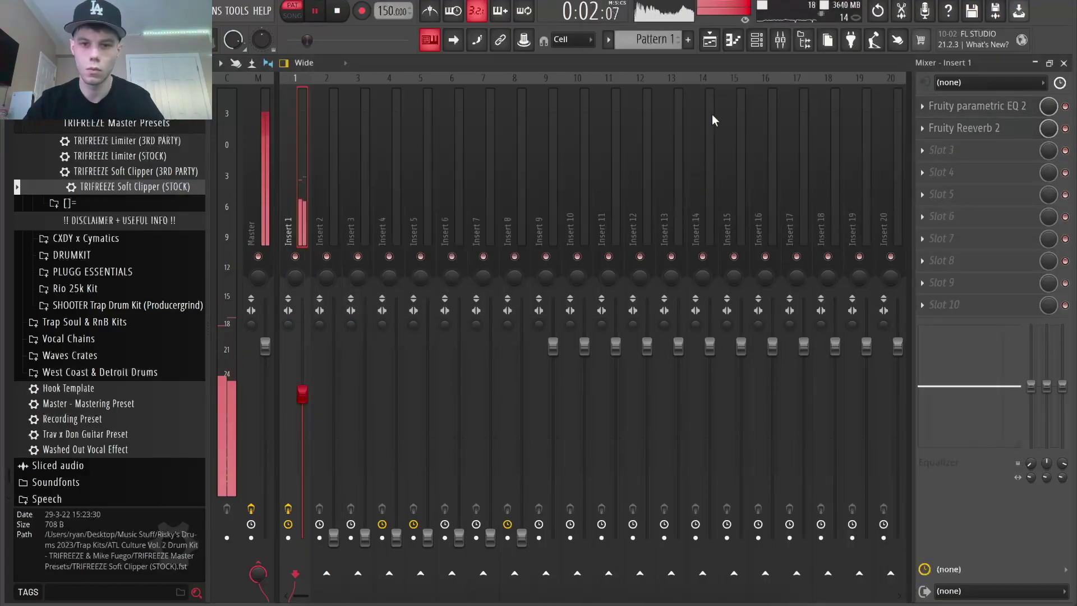
# Open the 717 - Burnt 808 - Spinz channel settings, examine its sample and precomputed effects, and close them
pyautogui.click(759, 44)
pyautogui.click(392, 324)
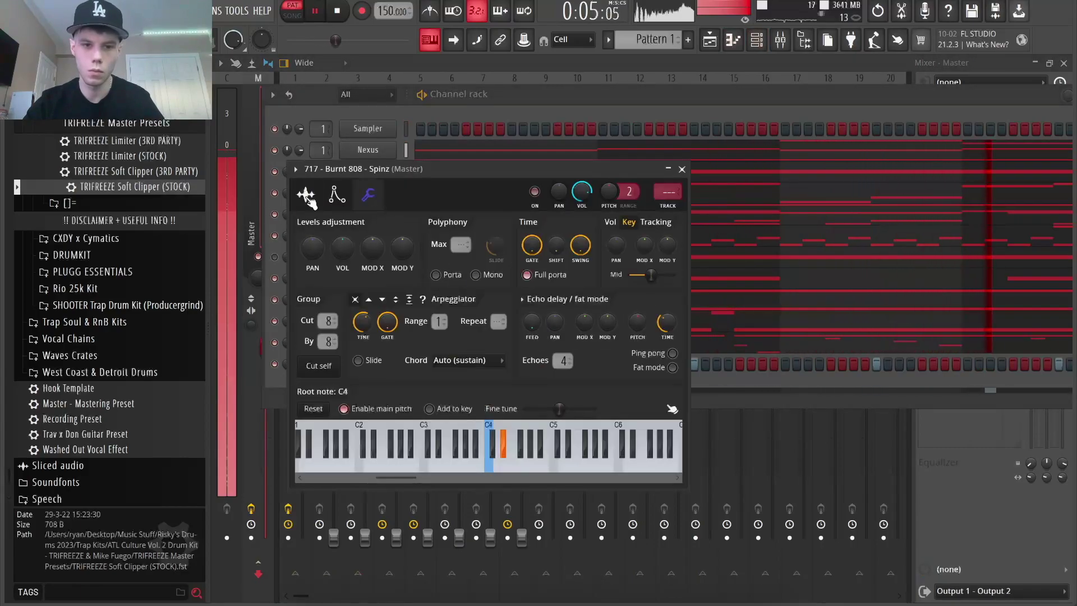
pyautogui.click(307, 195)
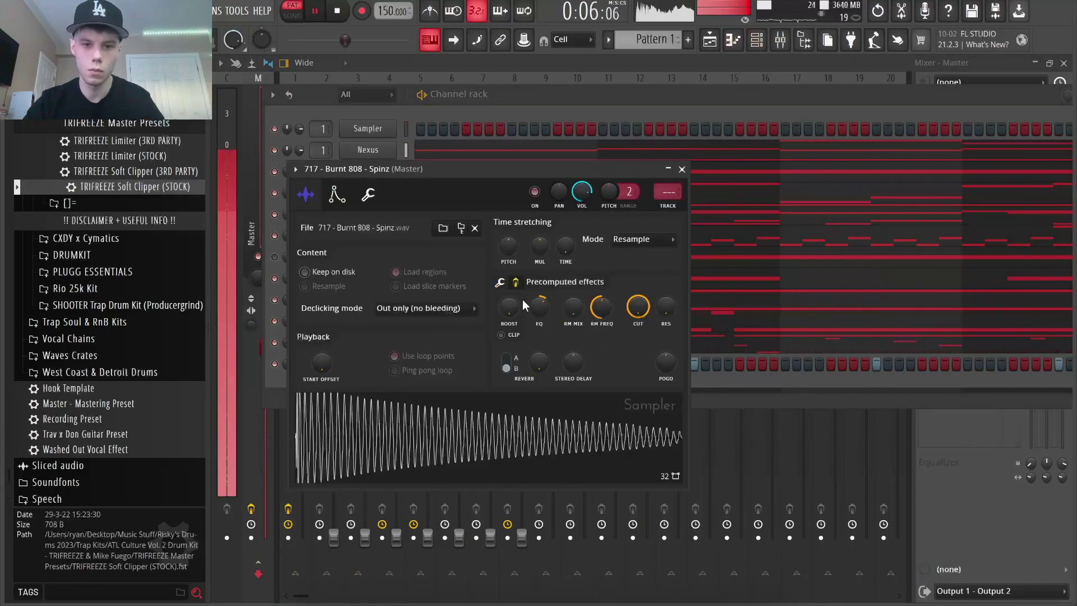
pyautogui.click(682, 169)
# Bring up Insert 2's fader and raise the FL Keys D#2 velocities, with bars 3 and 7 slightly softer than bars 1 and 5
pyautogui.press('F9')
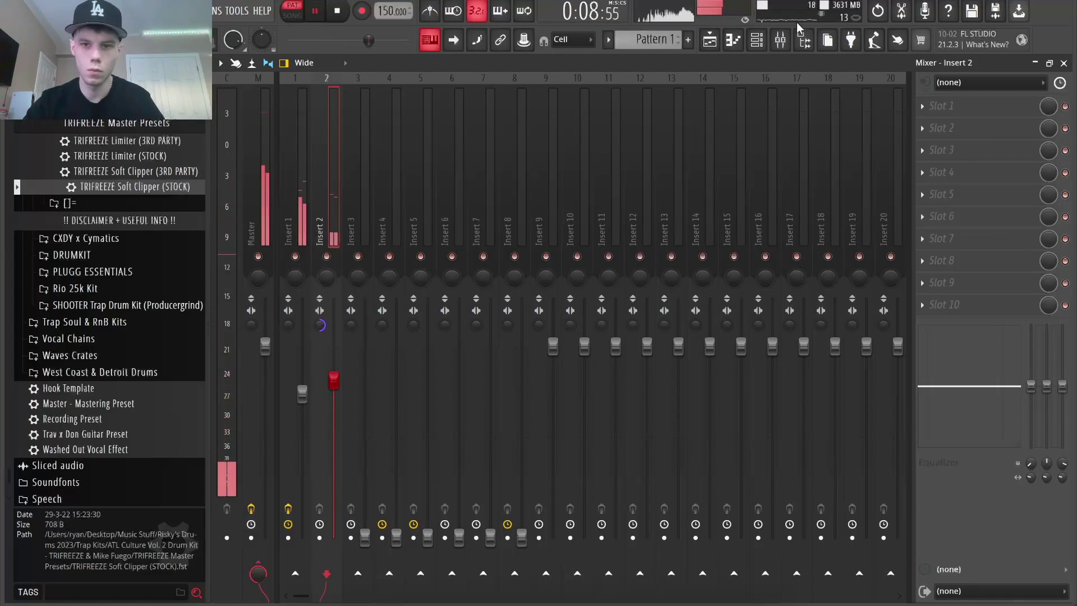
pyautogui.click(753, 43)
pyautogui.rightClick(392, 168)
pyautogui.click(402, 171)
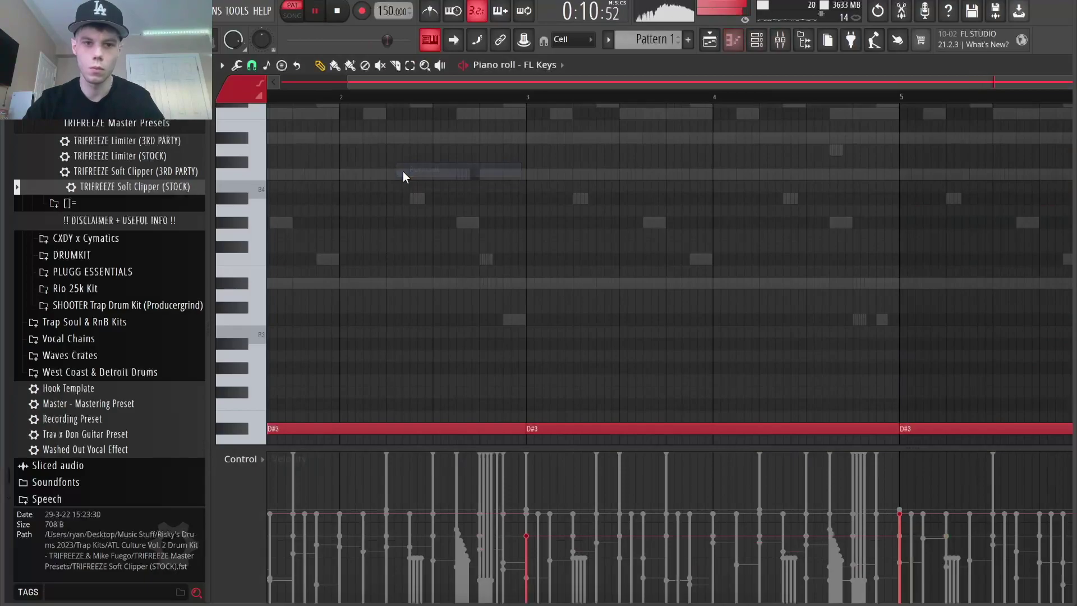
pyautogui.click(489, 494)
pyautogui.click(711, 479)
pyautogui.click(931, 494)
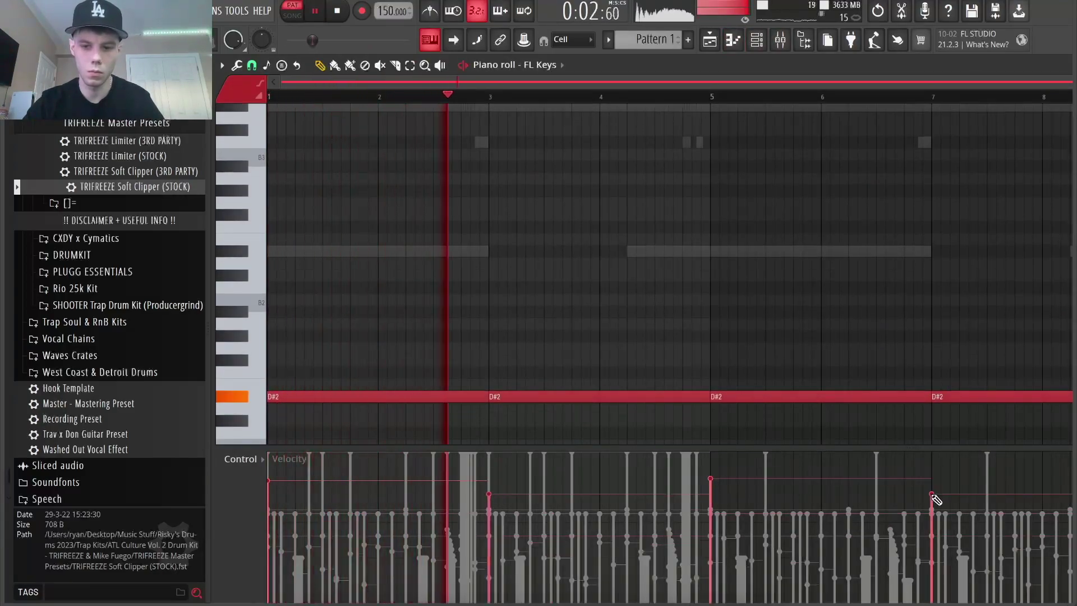
# Raise the fader of mixer Insert 3, pan it slightly right and pan Insert 1 slightly left
pyautogui.click(780, 38)
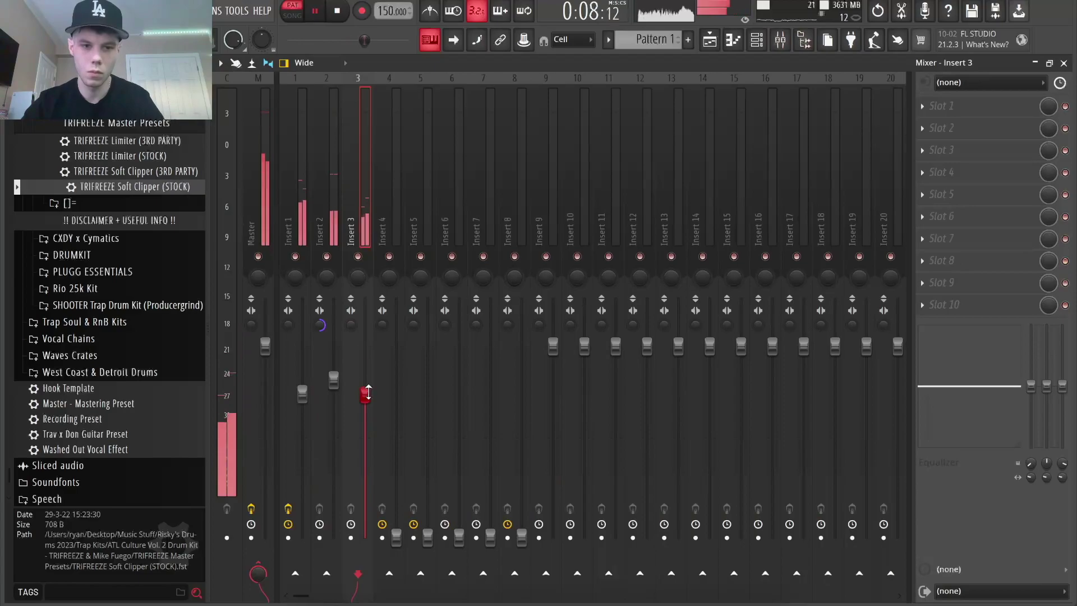
pyautogui.moveTo(357, 277); pyautogui.dragTo(358, 275)
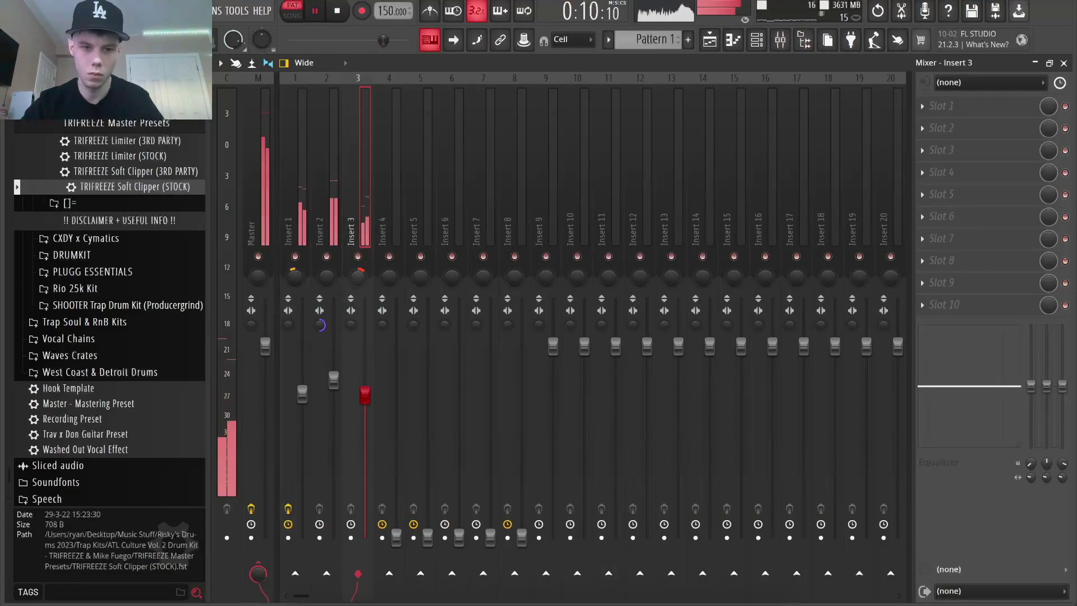
# Add Fruity Parametric EQ 2 to the first effect slot of Insert 3 and close its window
pyautogui.click(973, 111)
pyautogui.click(746, 512)
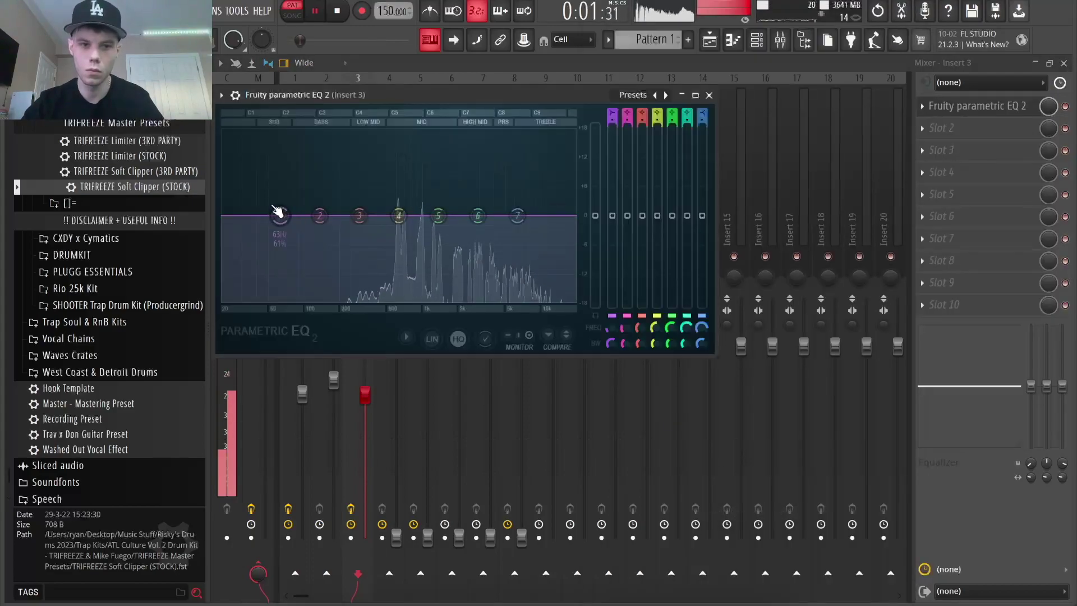
pyautogui.click(711, 95)
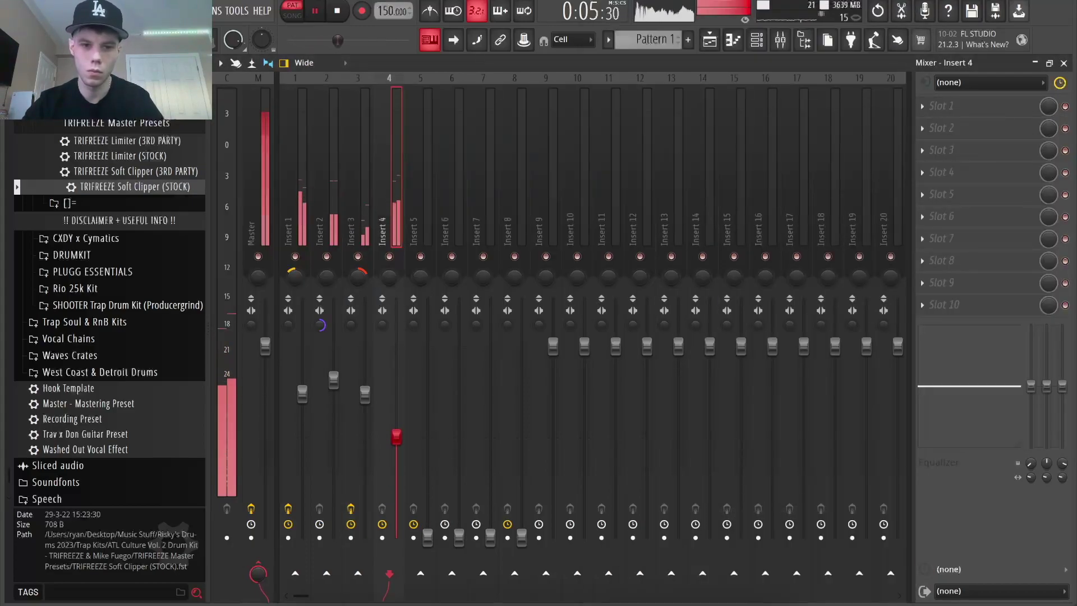
# Raise Insert 4's fader partway and add Fruity Parametric EQ 2 to it with the low frequencies cut
pyautogui.click(945, 109)
pyautogui.click(771, 512)
pyautogui.moveTo(349, 259); pyautogui.dragTo(422, 337)
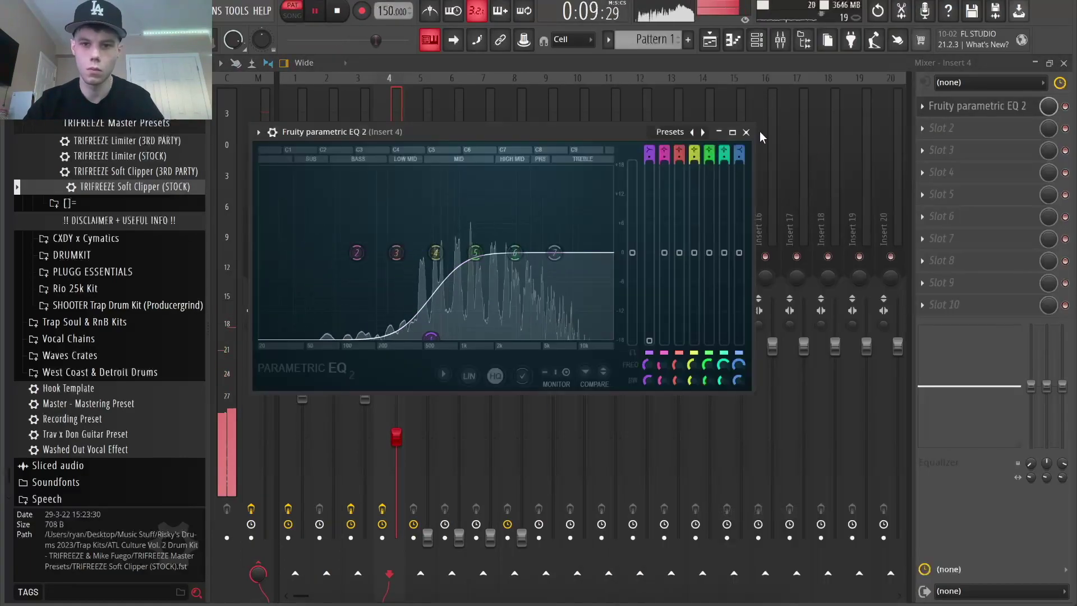
pyautogui.click(746, 132)
# Add Fruity Reeverb 2 to the second effect slot of Insert 4 and close its window
pyautogui.click(942, 129)
pyautogui.click(746, 107)
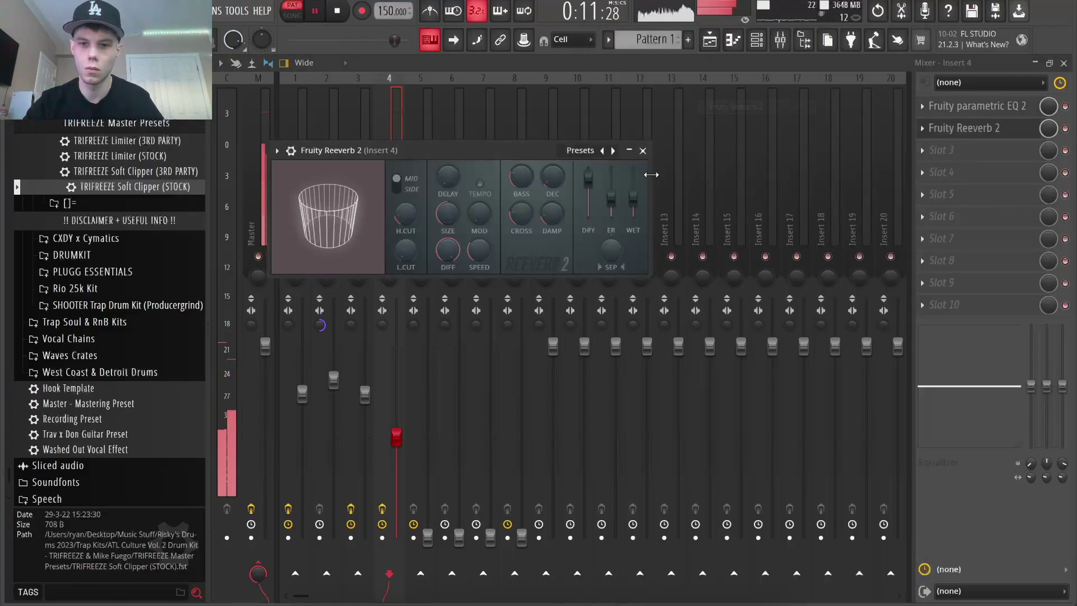
pyautogui.click(643, 151)
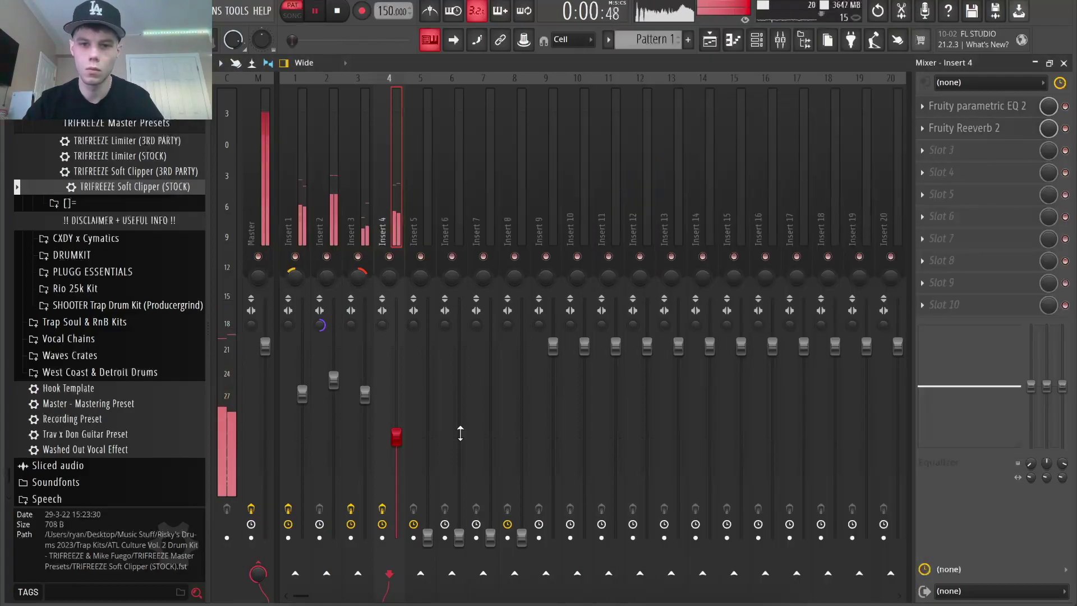
# Raise Insert 5's fader and add Fruity Parametric EQ 2 to it with a low cut at about 446 Hz
pyautogui.moveTo(434, 535); pyautogui.dragTo(434, 473)
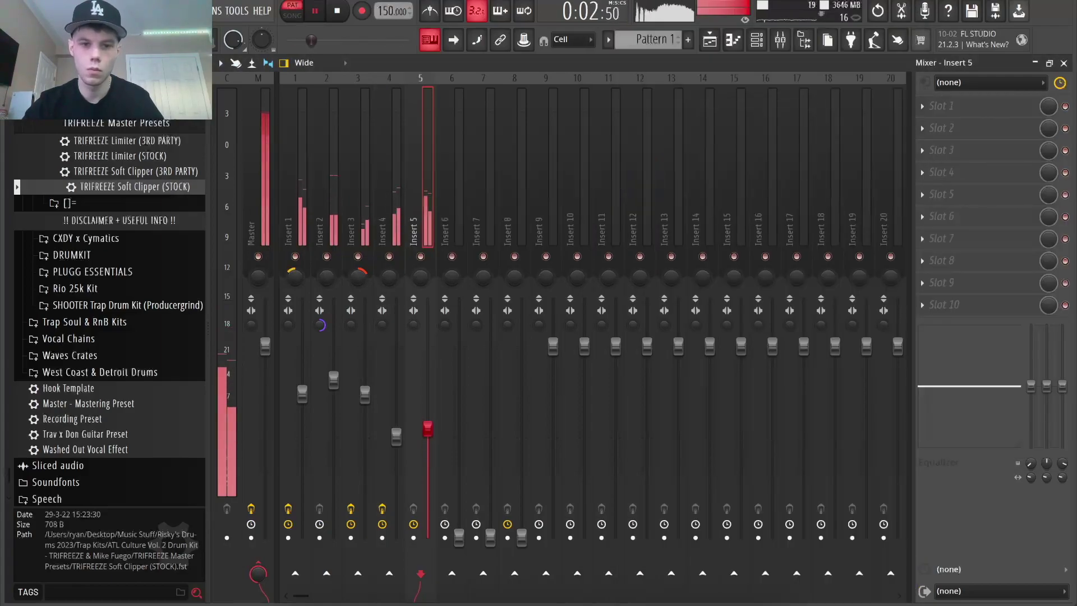
pyautogui.click(966, 112)
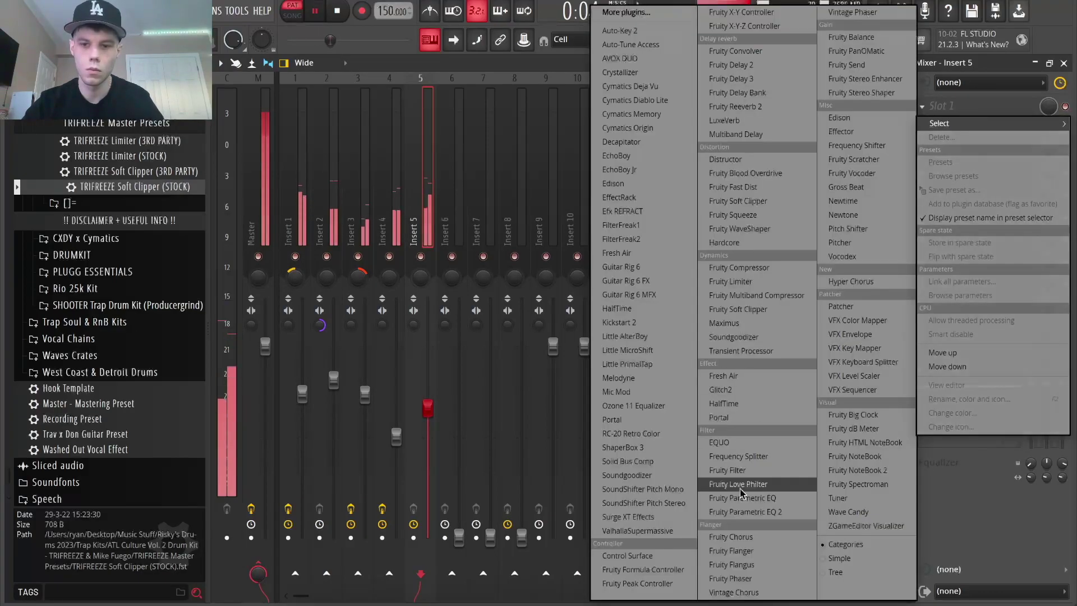
pyautogui.click(757, 449)
pyautogui.moveTo(432, 373); pyautogui.dragTo(455, 373)
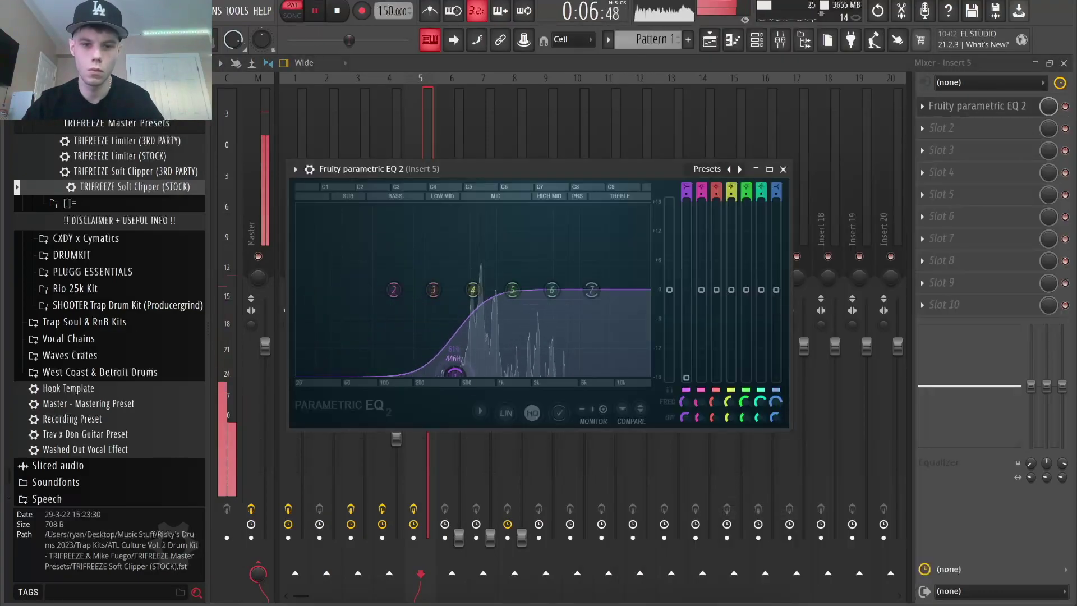
# Open the Burnt 808 - Spinz piano roll and review its notes across all eight bars during playback
pyautogui.click(759, 39)
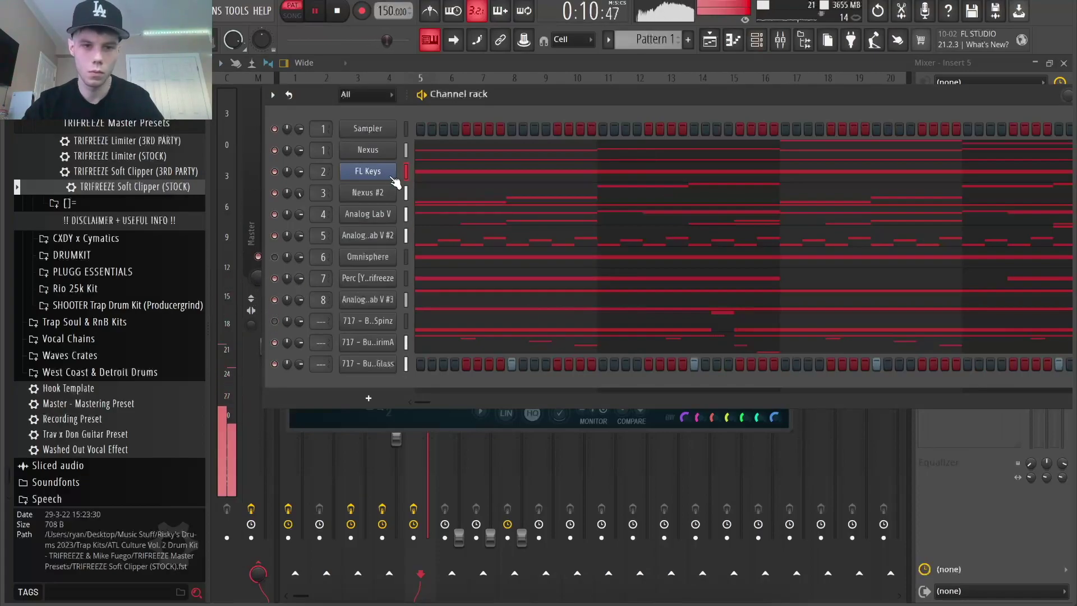
pyautogui.click(390, 241)
pyautogui.click(360, 401)
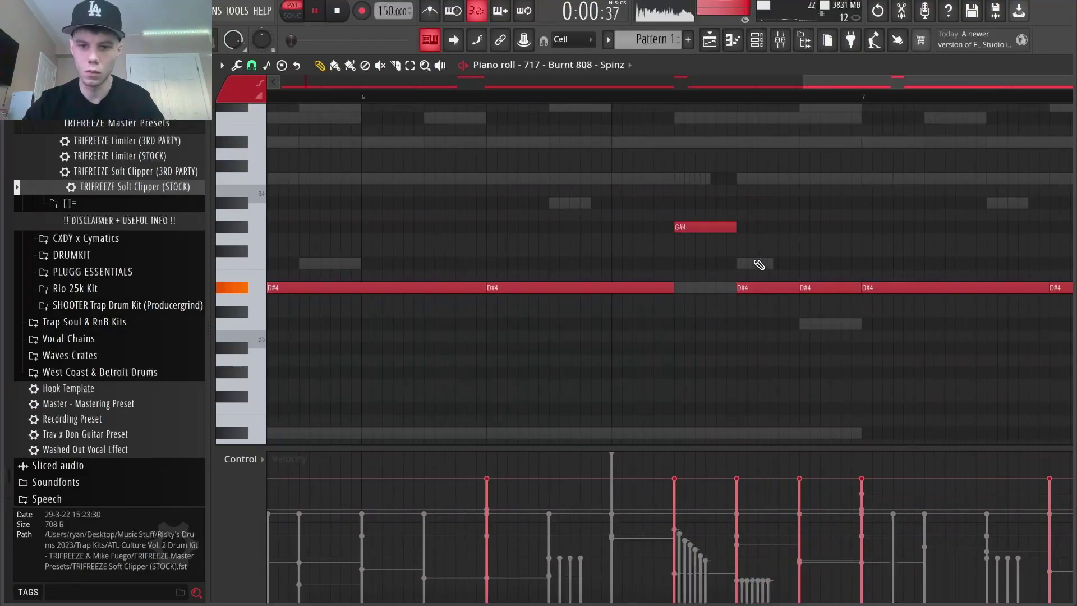
pyautogui.scroll(-5, 759, 265)
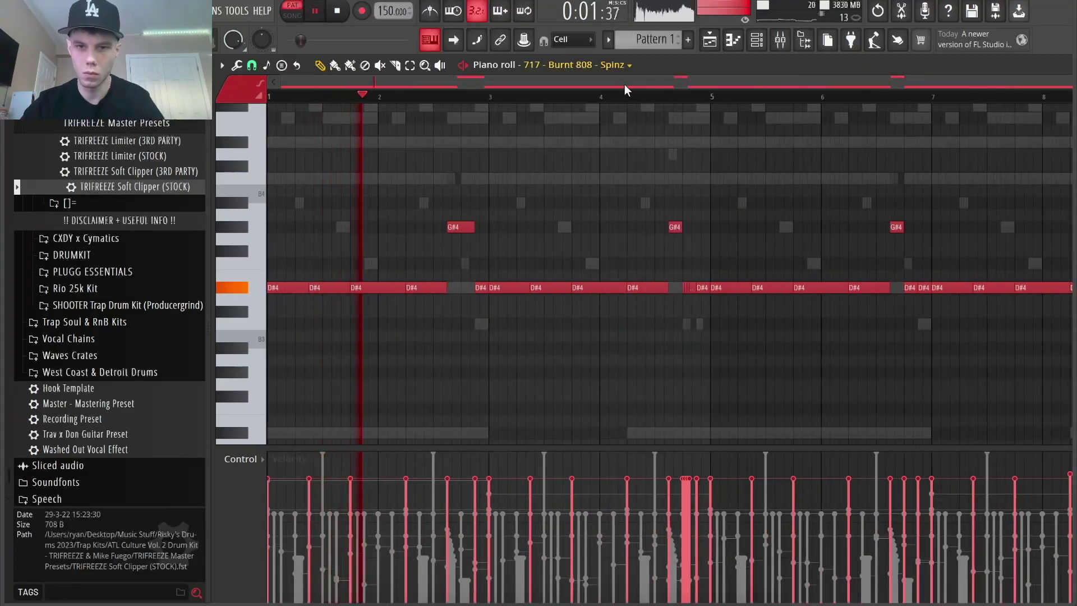
pyautogui.moveTo(627, 82); pyautogui.dragTo(703, 86)
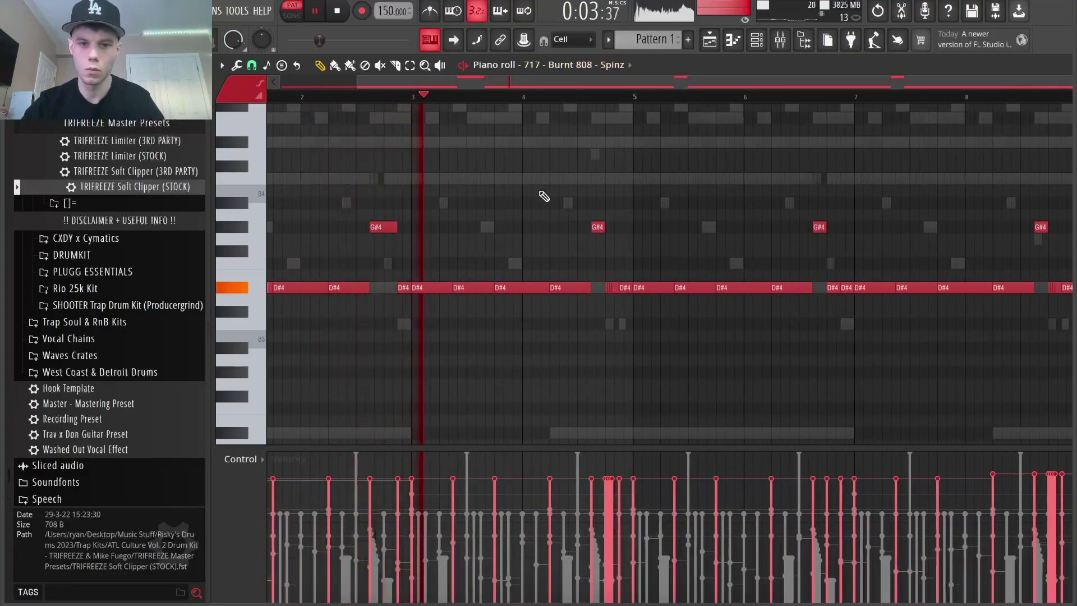
pyautogui.moveTo(620, 82); pyautogui.dragTo(751, 85)
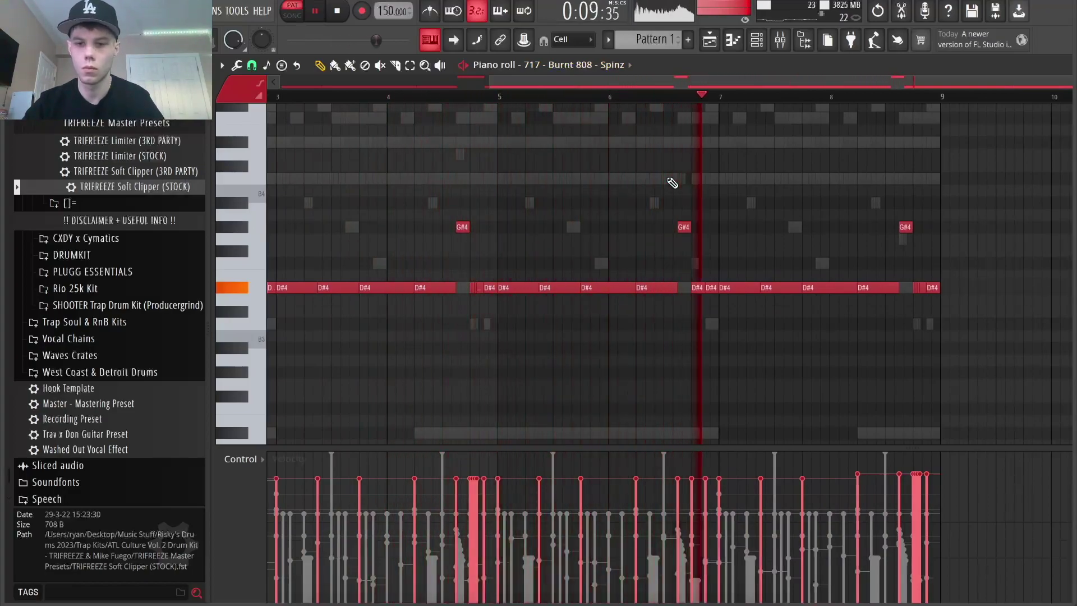
pyautogui.moveTo(698, 79); pyautogui.dragTo(1059, 73)
pyautogui.scroll(4, 835, 234)
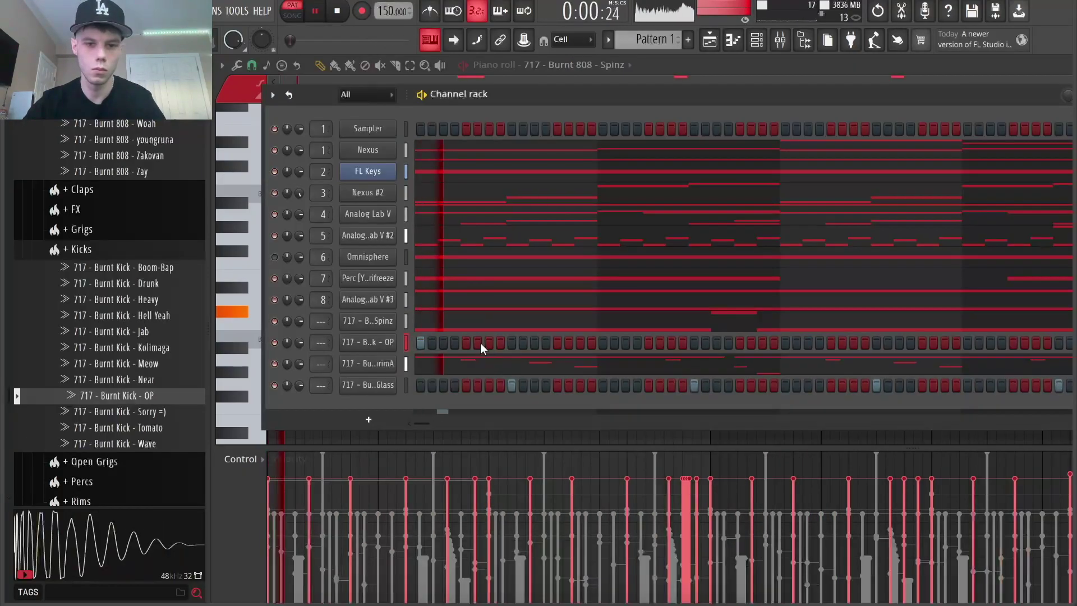
# Add Burnt Kick - OP hits on steps 7, 13, 21, 33, 39, 45 and 53, and repeat the pattern over bars 5 to 8
pyautogui.click(560, 340)
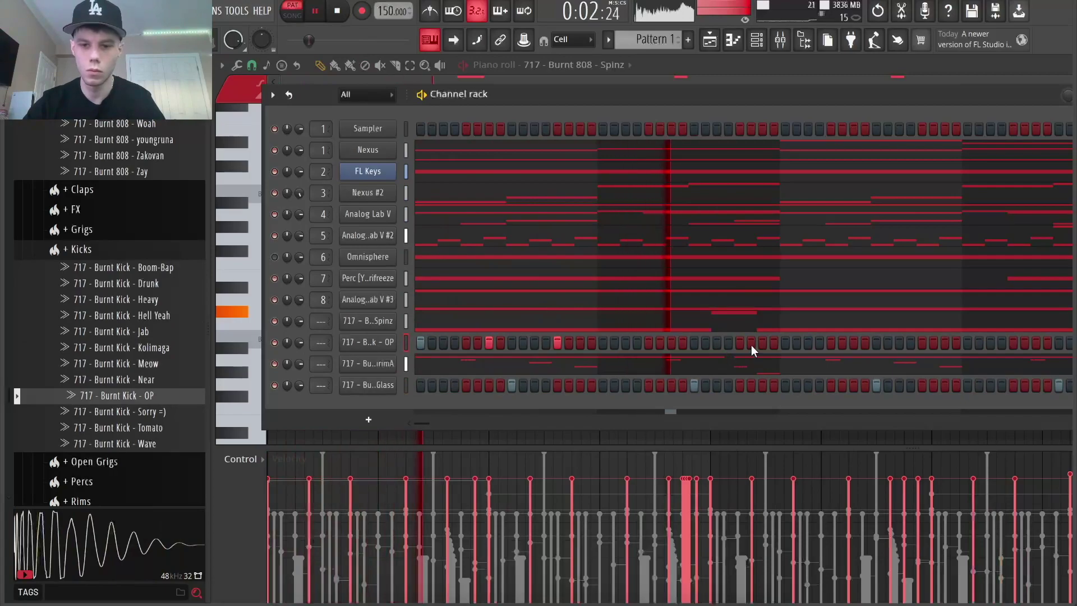
pyautogui.click(787, 342)
pyautogui.click(853, 342)
pyautogui.click(923, 342)
pyautogui.rightClick(400, 341)
pyautogui.click(411, 342)
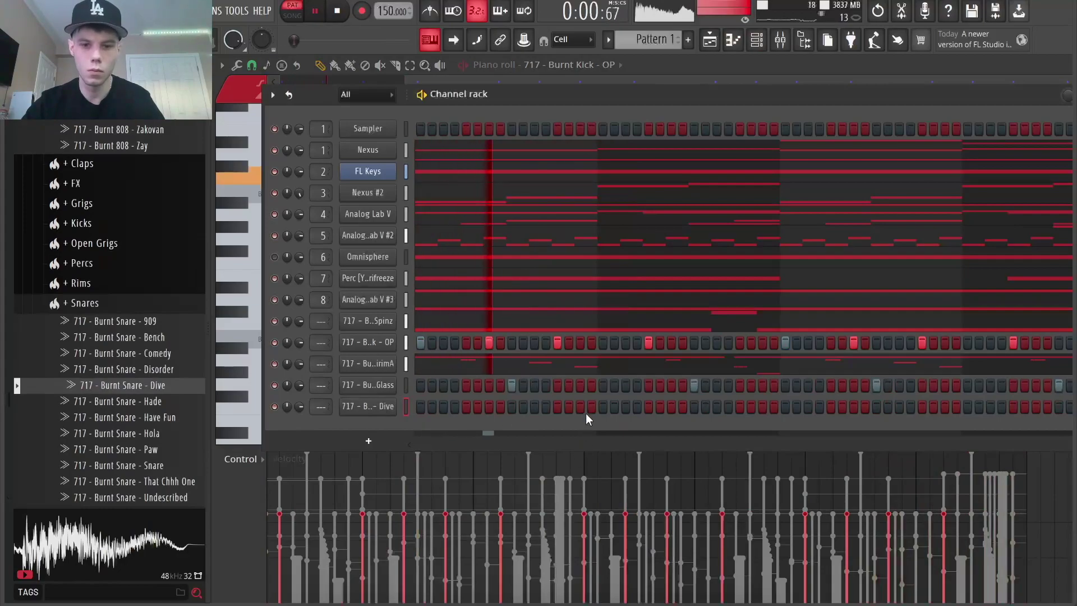
# Place Burnt Snare - Dive hits on steps 15, 47 and 51, and duplicate bars 1 to 4 into bars 5 to 8
pyautogui.click(582, 407)
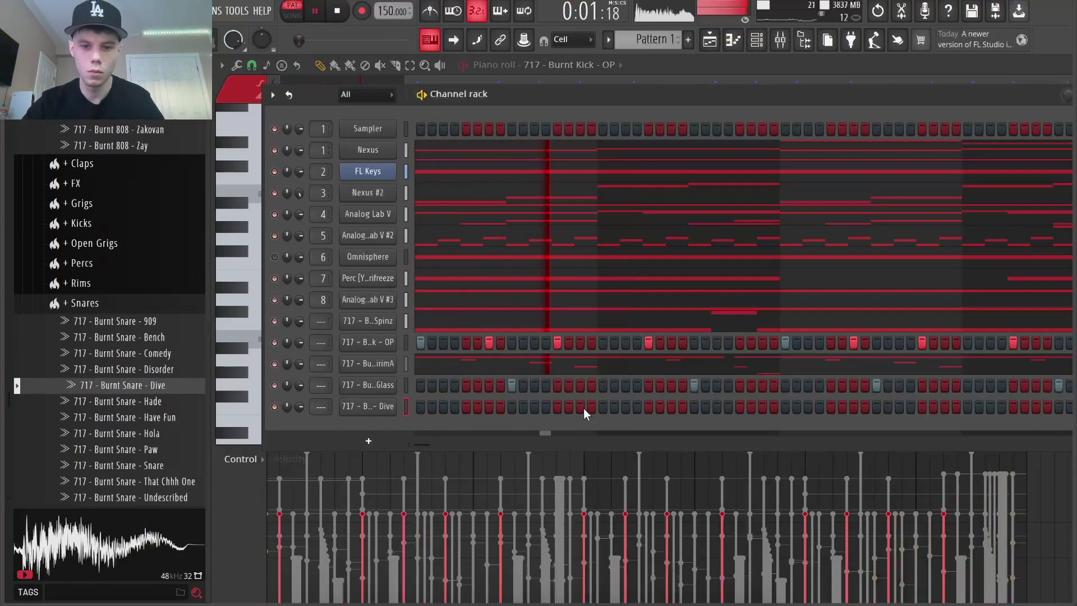
pyautogui.click(943, 406)
pyautogui.click(990, 409)
pyautogui.rightClick(395, 414)
pyautogui.click(415, 416)
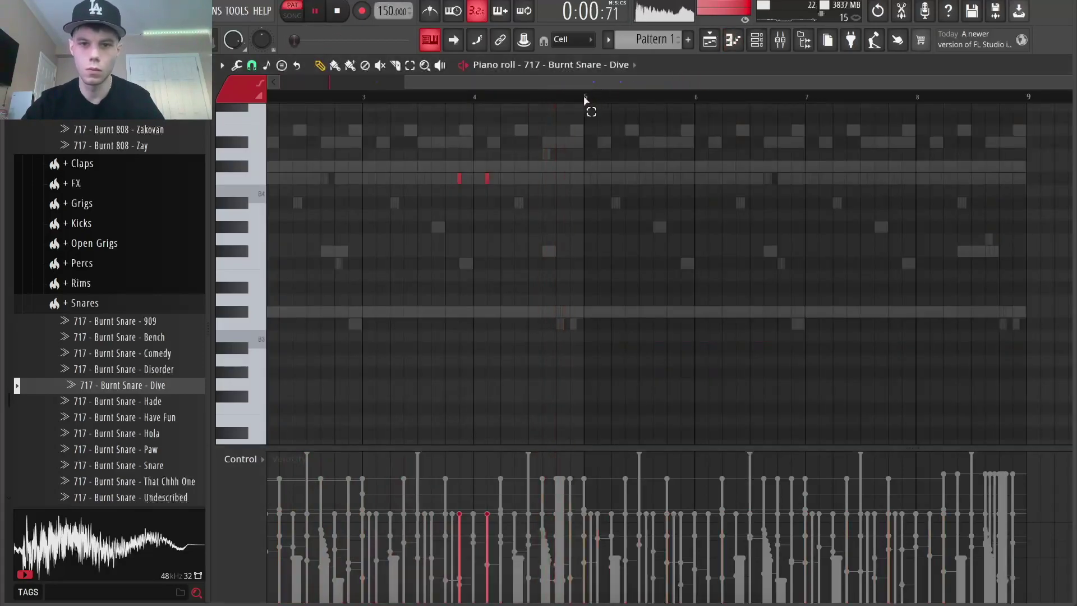
pyautogui.moveTo(584, 101); pyautogui.dragTo(247, 101)
pyautogui.hotkey('ctrl', 'b')
pyautogui.keyDown('ctrl'); pyautogui.click(763, 98); pyautogui.keyUp('ctrl')
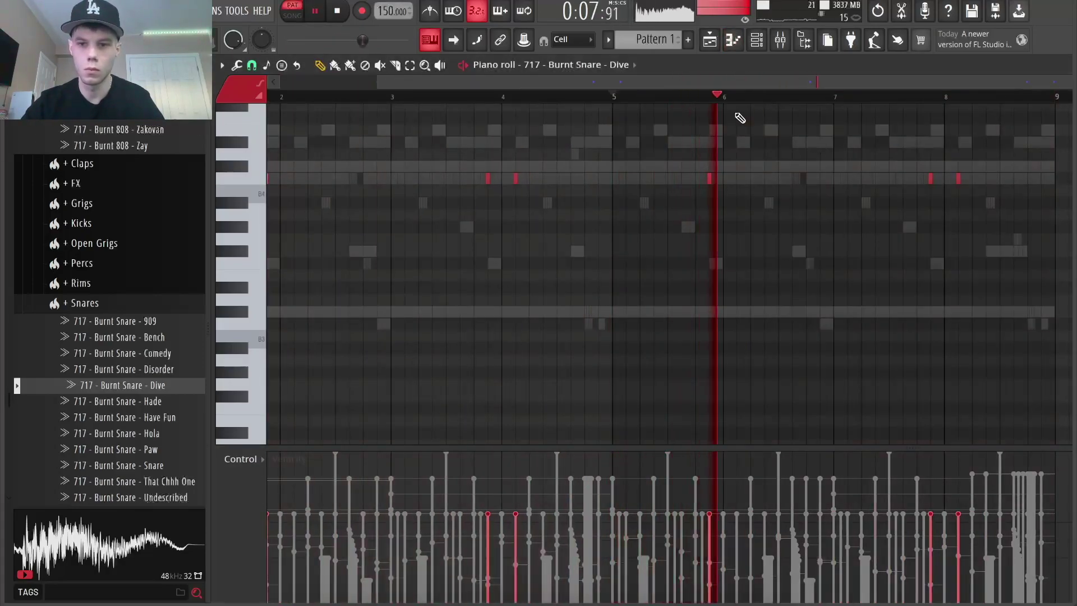
# With the snap at 1/6 beat, replace the snare hits around bar 8 with three D#5 hits, one D5 and one C#5
pyautogui.click(252, 65)
pyautogui.click(267, 216)
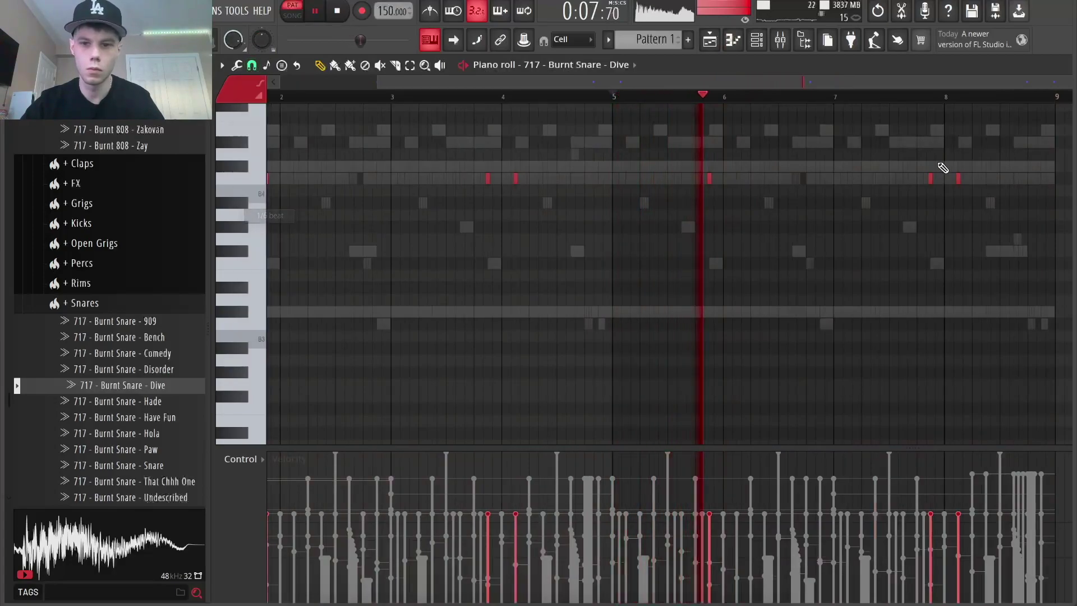
pyautogui.scroll(3, 944, 168)
pyautogui.moveTo(812, 85); pyautogui.dragTo(944, 75)
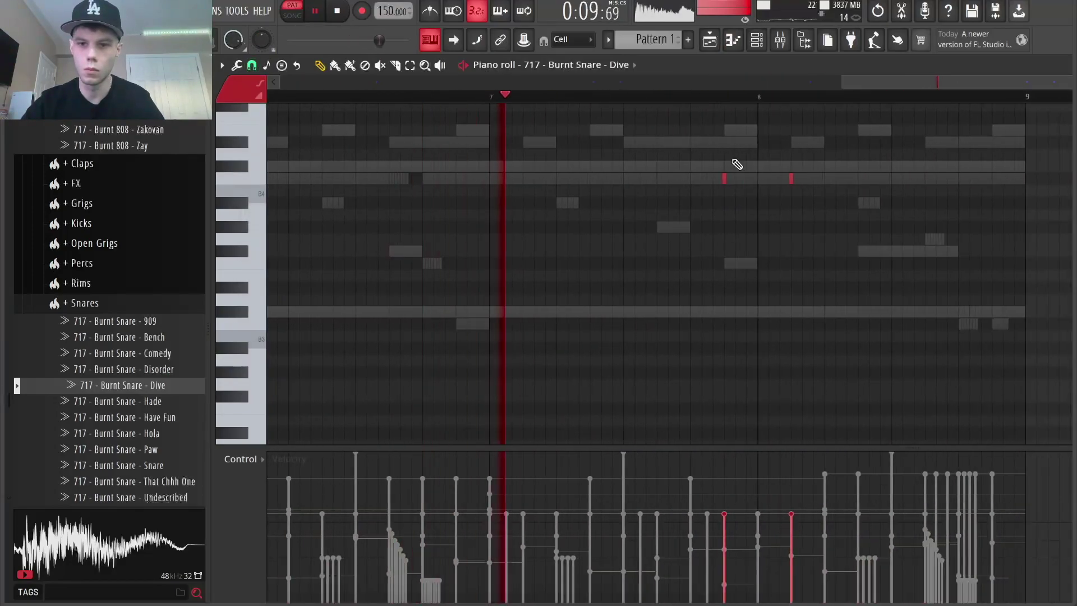
pyautogui.click(693, 144)
pyautogui.rightClick(726, 179)
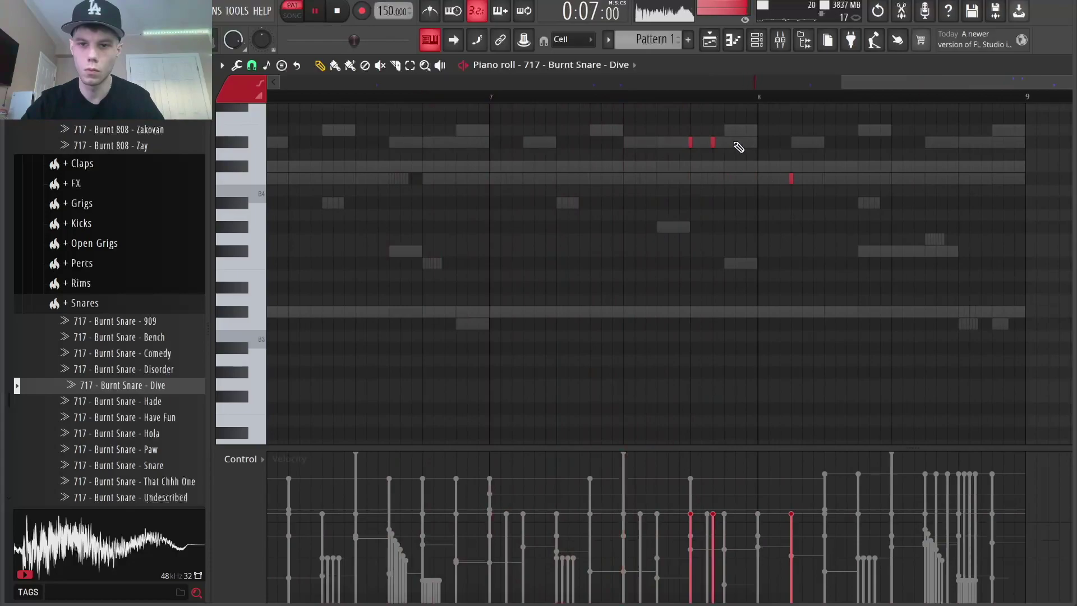
pyautogui.click(761, 155)
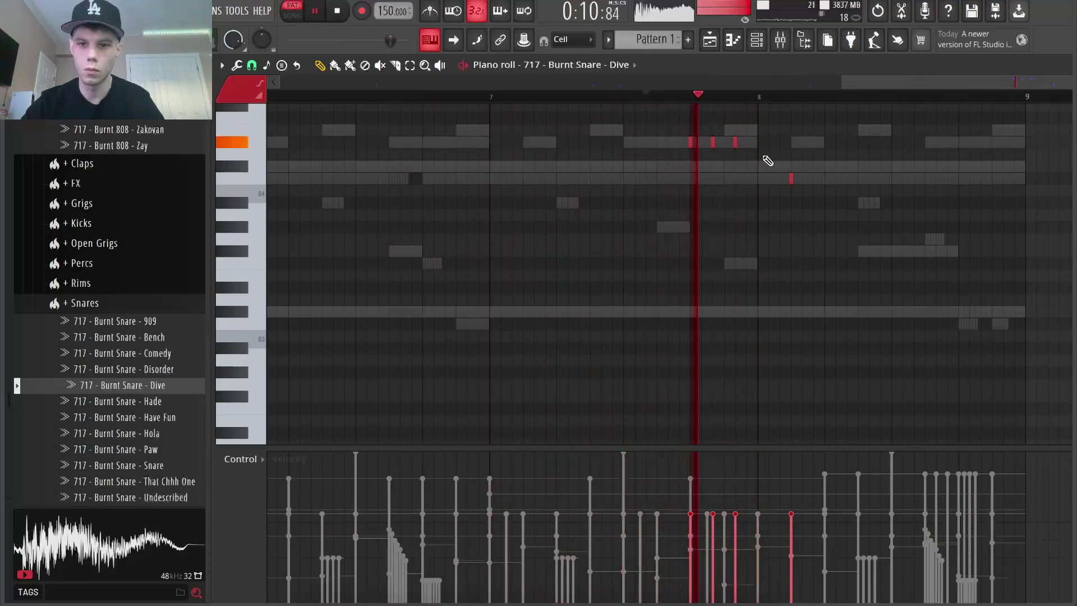
pyautogui.rightClick(792, 179)
pyautogui.click(793, 166)
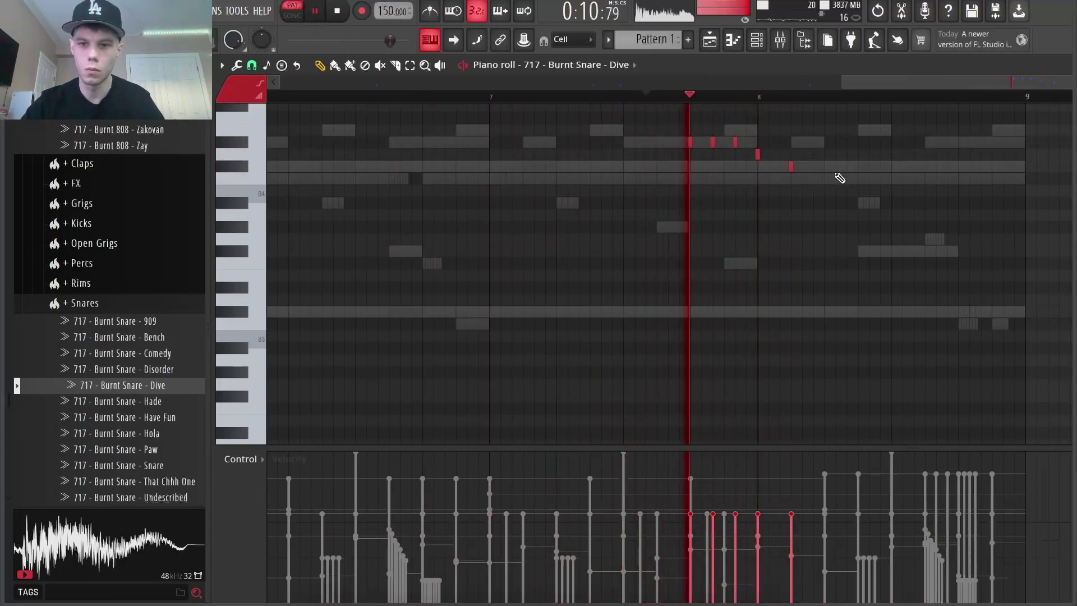
# With the snap at 1/3 step, paint a D#5 snare hit and a C#5 snare roll with rising velocities in bar 8
pyautogui.click(252, 66)
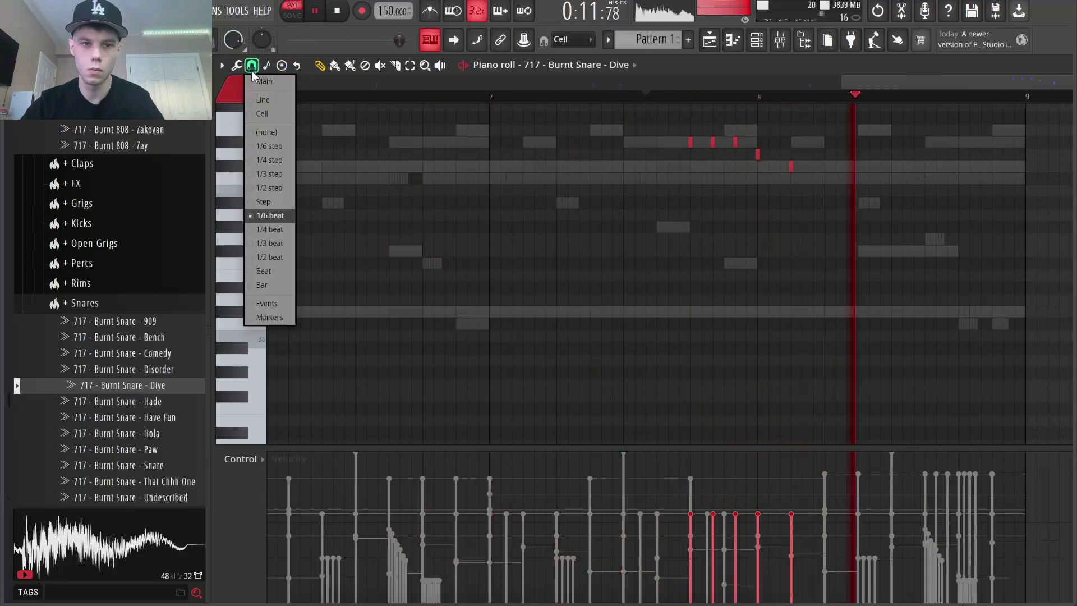
pyautogui.click(269, 172)
pyautogui.click(336, 66)
pyautogui.scroll(2, 943, 176)
pyautogui.click(769, 144)
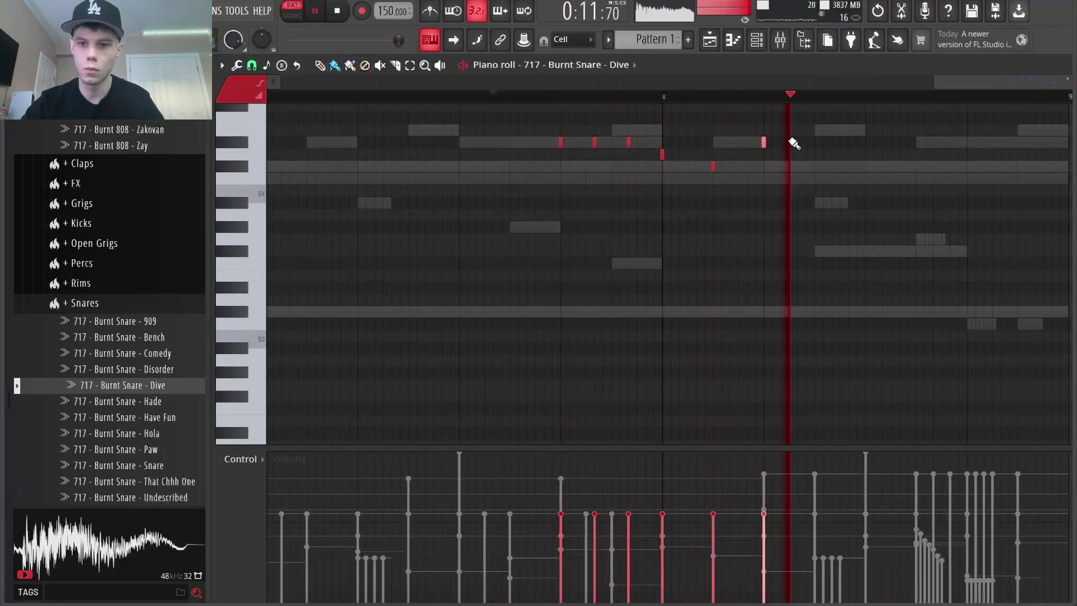
pyautogui.moveTo(816, 166); pyautogui.dragTo(866, 167)
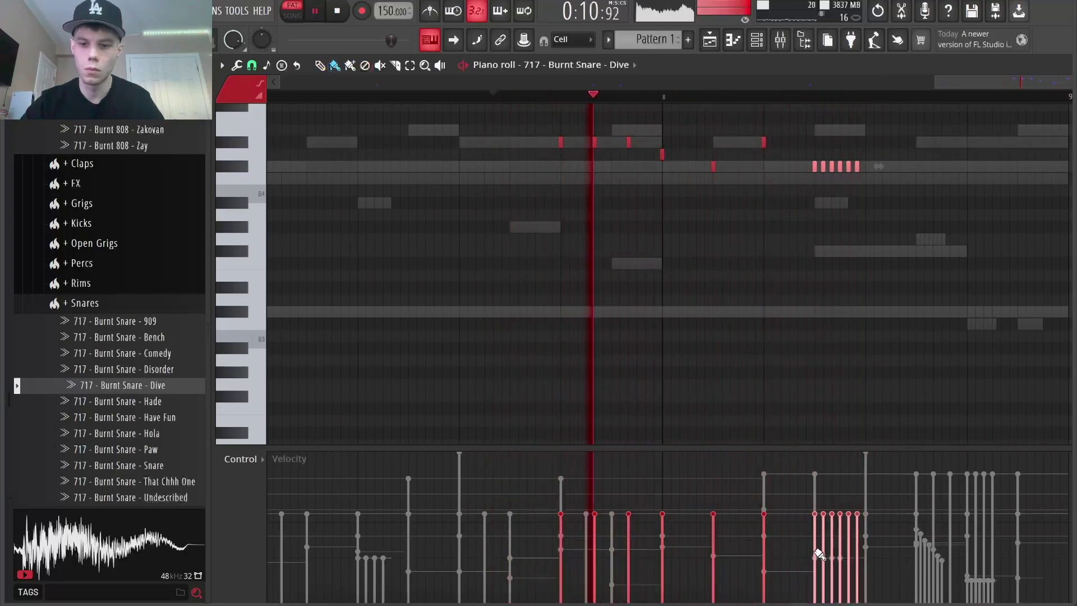
pyautogui.moveTo(813, 556); pyautogui.dragTo(899, 523)
pyautogui.press('space')
pyautogui.press('space')
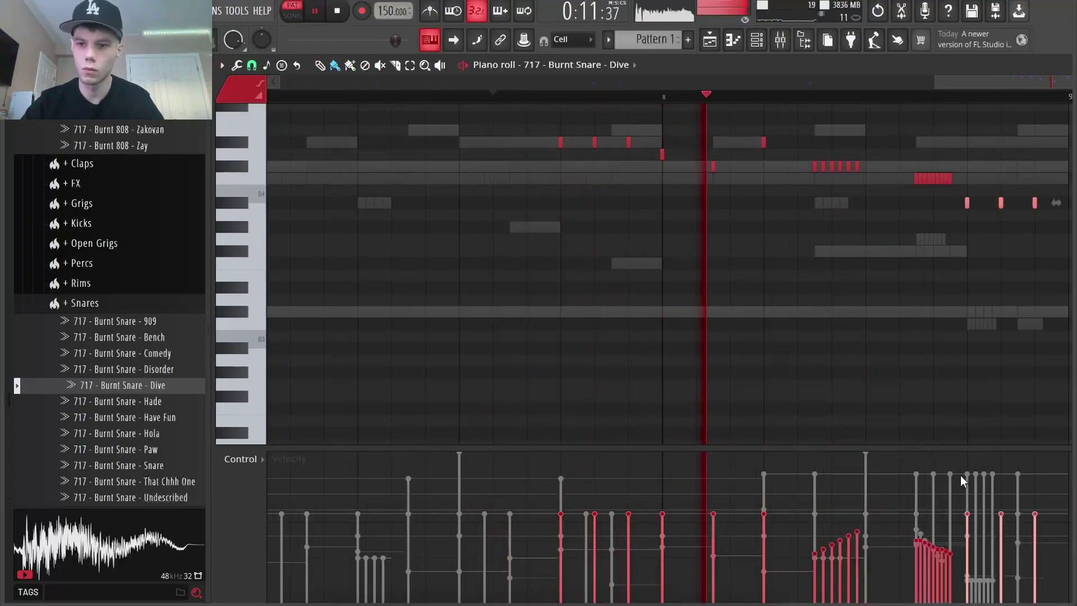
# Replace the A#4 snare hits ending bar 8 with two hits a 1/4 beat apart and give them lower, descending velocities
pyautogui.moveTo(968, 533); pyautogui.dragTo(1062, 555)
pyautogui.press('space')
pyautogui.rightClick(967, 203)
pyautogui.press('space')
pyautogui.press('space')
pyautogui.click(263, 66)
pyautogui.click(263, 235)
pyautogui.click(967, 203)
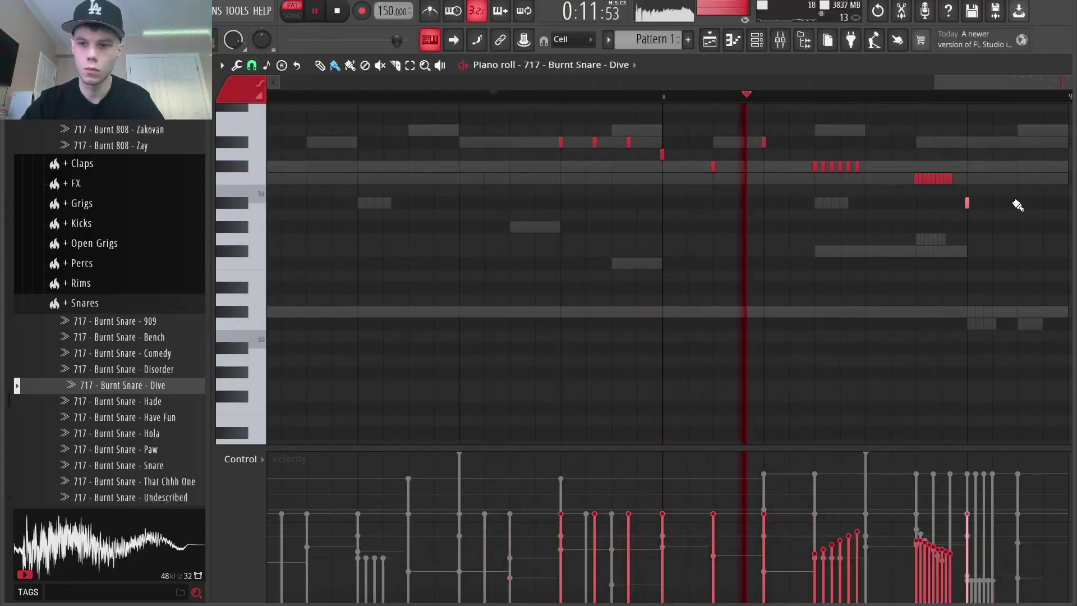
pyautogui.click(992, 203)
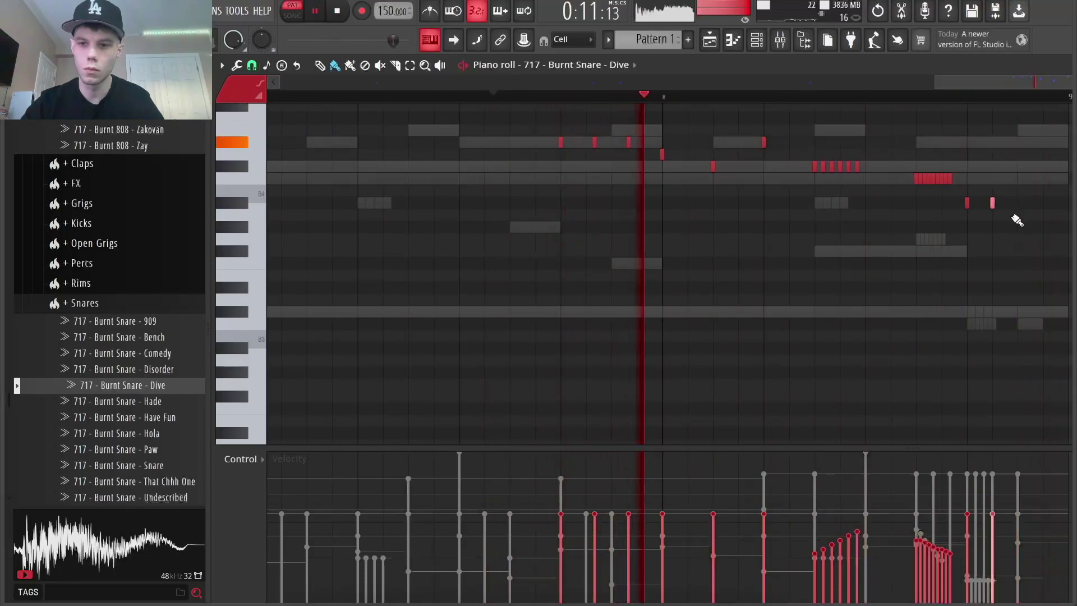
pyautogui.moveTo(957, 542); pyautogui.dragTo(1002, 555)
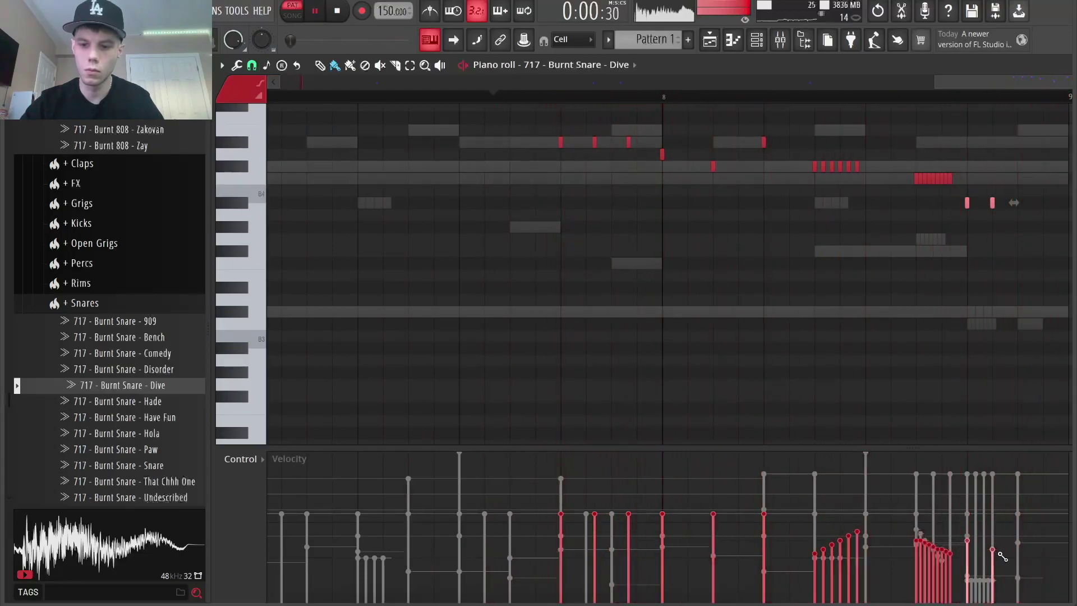
# Add Clav 1 hits on steps 21 and 23, and duplicate them from bars 1 to 4 into bars 5 to 8
pyautogui.press('F6')
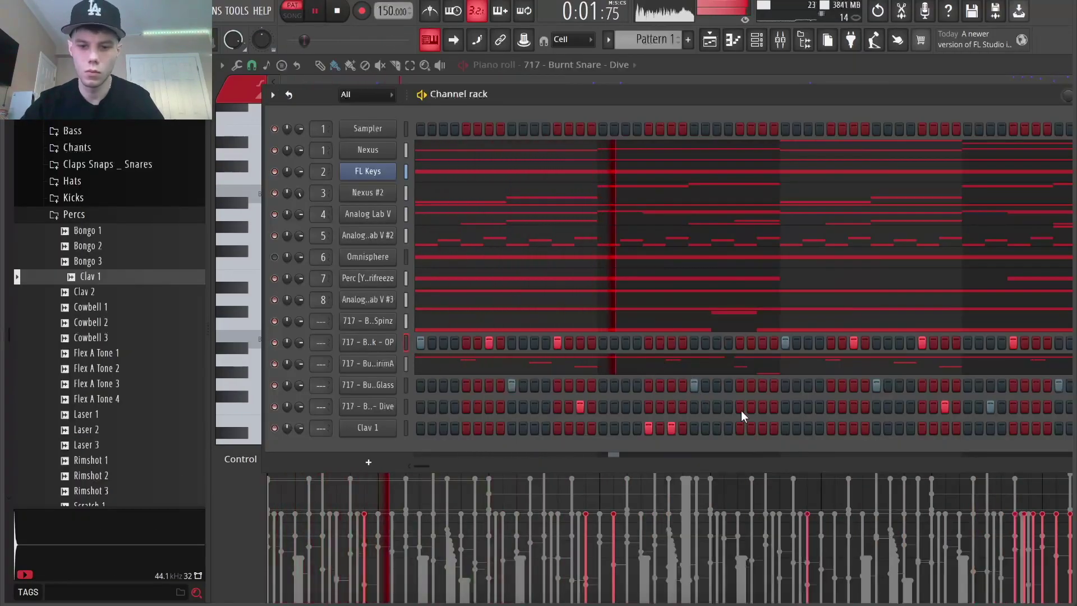
pyautogui.rightClick(393, 428)
pyautogui.click(442, 419)
pyautogui.rightClick(393, 427)
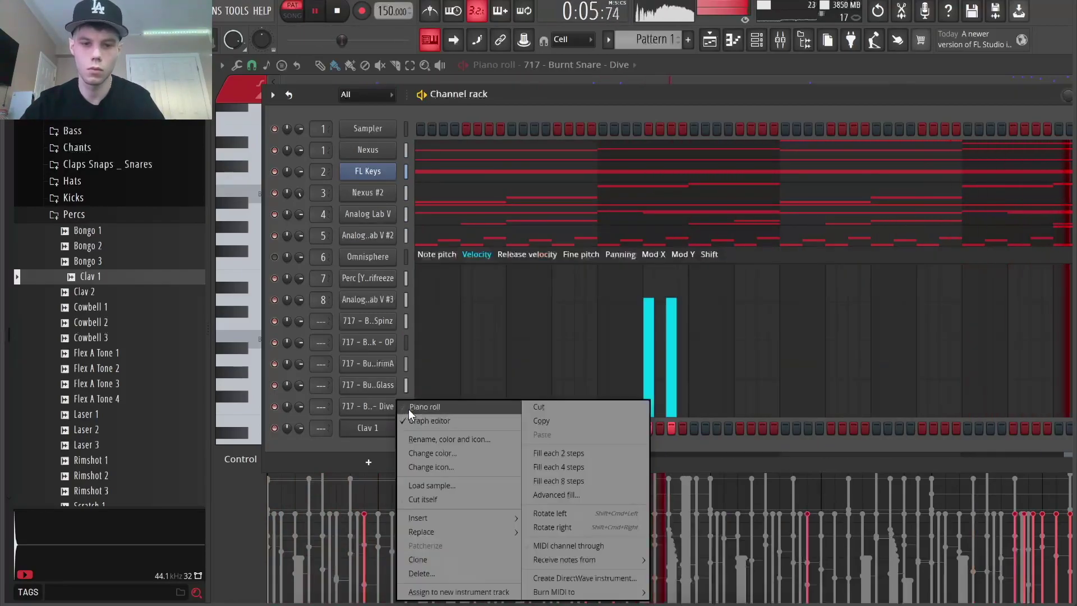
pyautogui.click(408, 409)
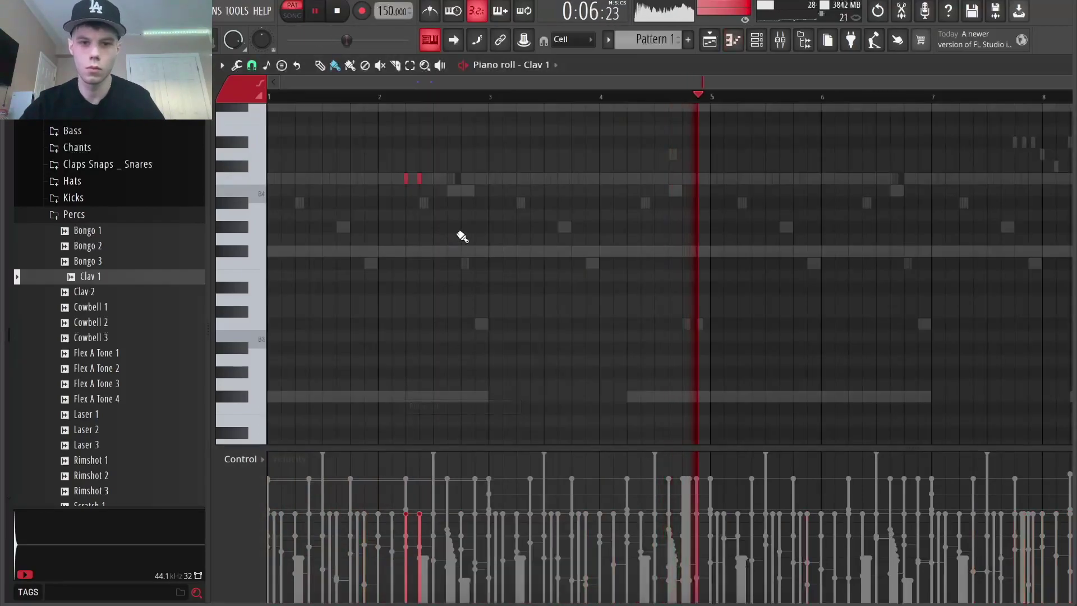
pyautogui.click(713, 100)
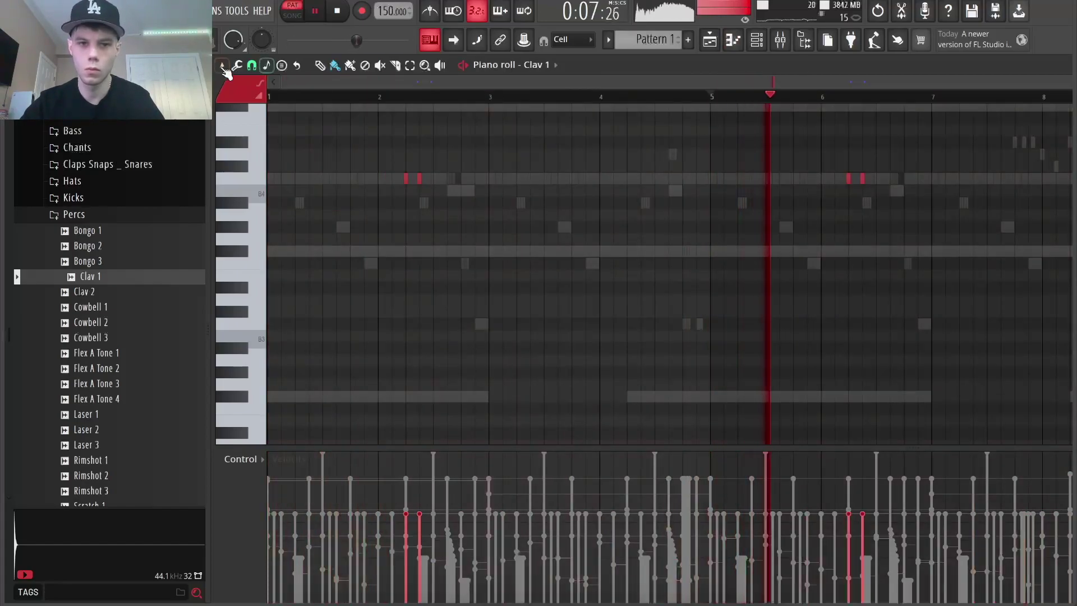
# Set the piano roll snap to 1/4 beat and delete the first copied Clav 1 hit in bar 6
pyautogui.click(254, 67)
pyautogui.click(272, 230)
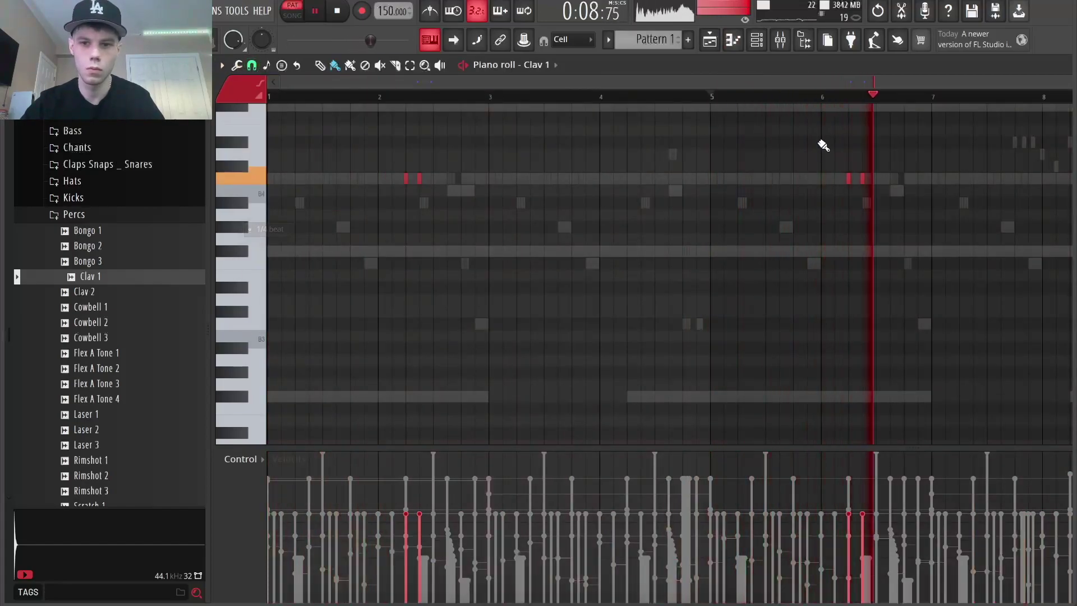
pyautogui.click(534, 69)
pyautogui.click(596, 431)
pyautogui.rightClick(848, 179)
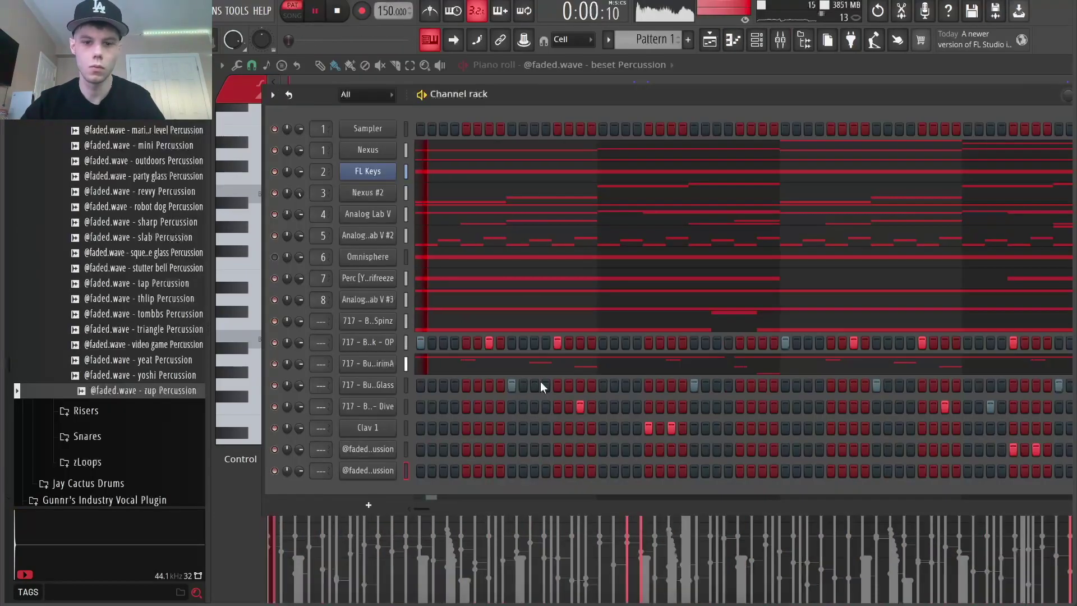
# Place a zup Percussion hit on step 19 and remove the Clav 1 hit on step 21
pyautogui.click(625, 470)
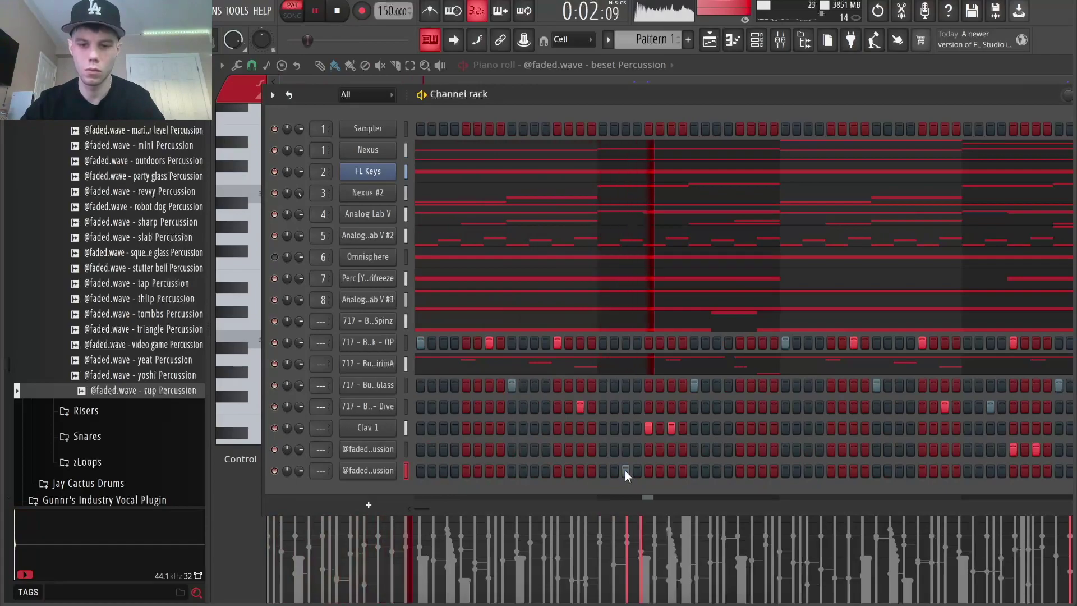
pyautogui.click(626, 470)
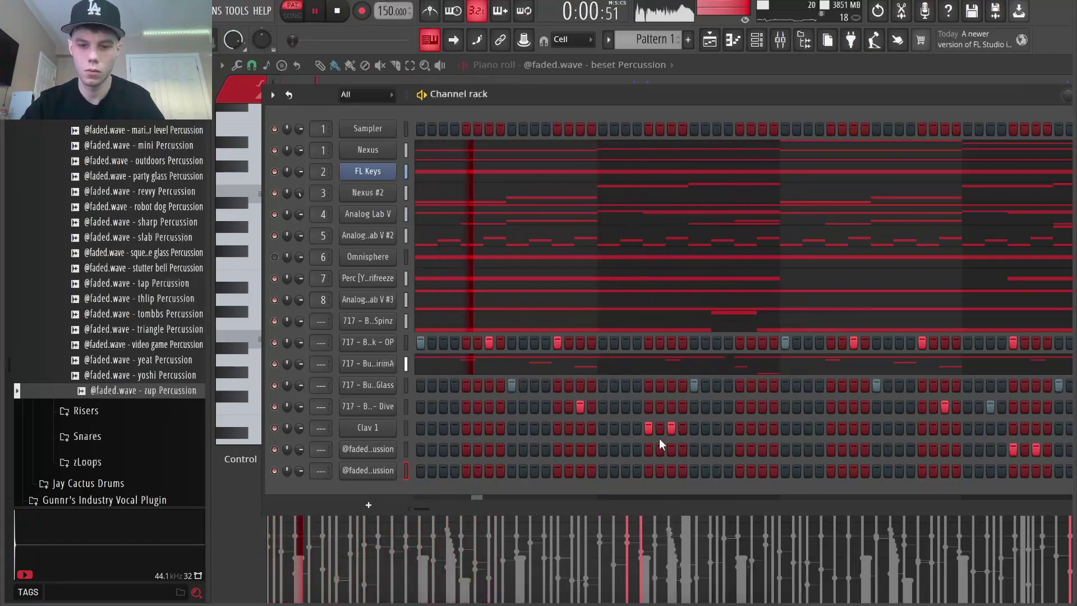
pyautogui.click(649, 428)
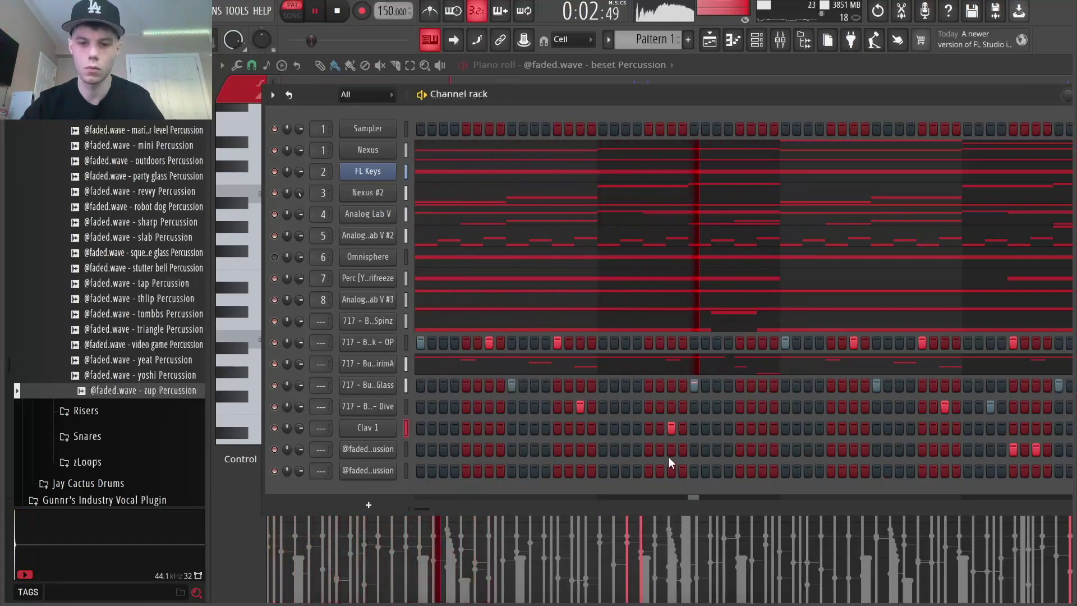
pyautogui.click(990, 470)
pyautogui.click(990, 470)
pyautogui.click(626, 470)
# Duplicate the zup Percussion hit from bars 1 to 4 into bars 5 to 8 and return to the channel rack
pyautogui.rightClick(393, 470)
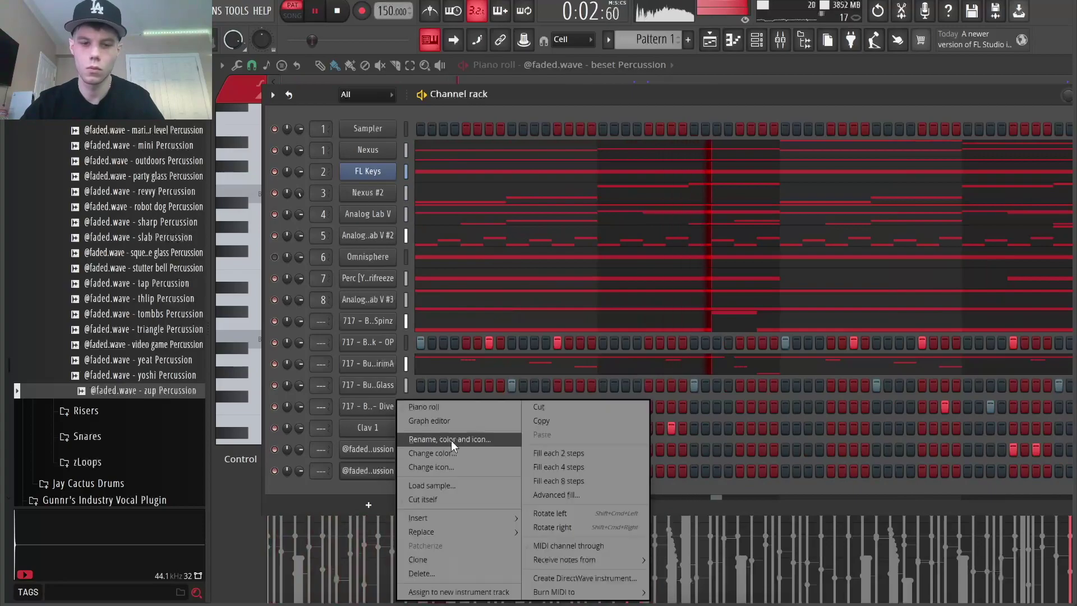
pyautogui.click(459, 408)
pyautogui.keyDown('ctrl'); pyautogui.moveTo(713, 97); pyautogui.dragTo(269, 101); pyautogui.keyUp('ctrl')
pyautogui.hotkey('ctrl', 'b')
pyautogui.hotkey('ctrl', 'd')
pyautogui.press('F6')
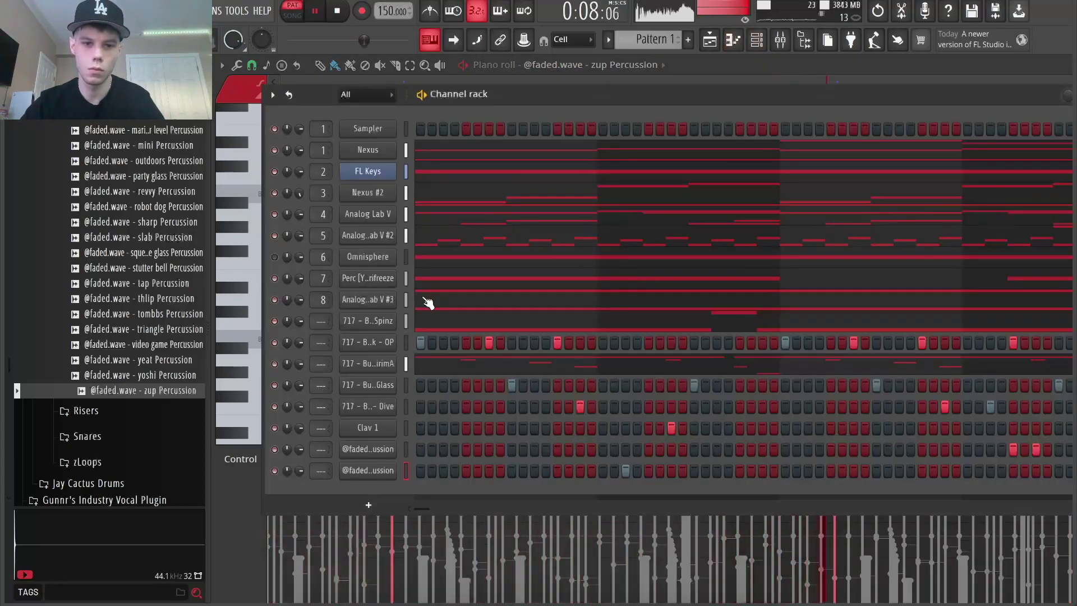
# Add the open hat (2) sample as a channel and place its hit on step 13 after trying steps 21, 29 and 17
pyautogui.click(266, 95)
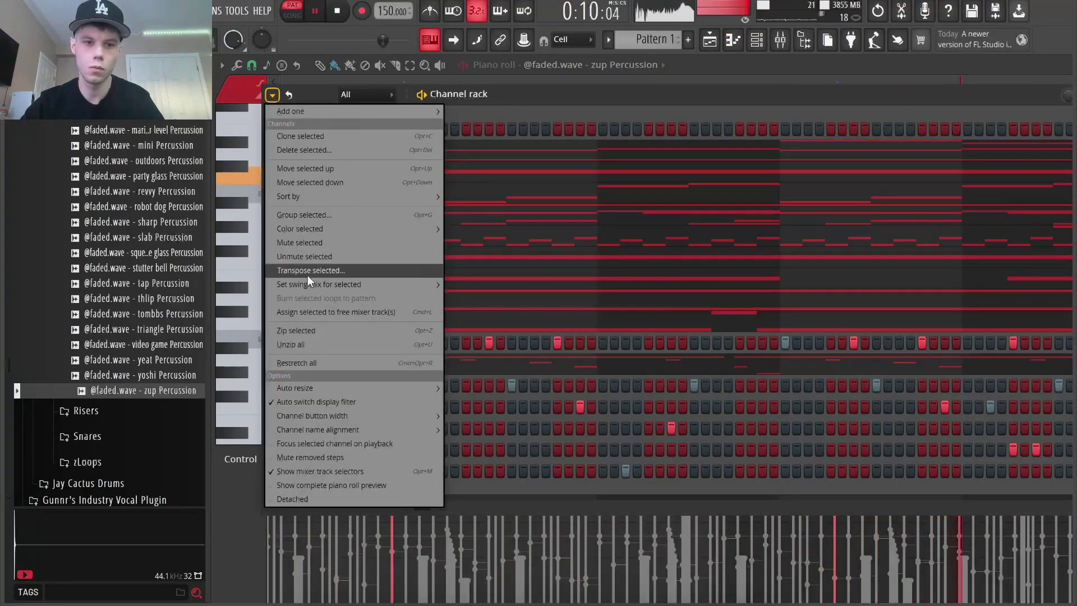
pyautogui.click(307, 274)
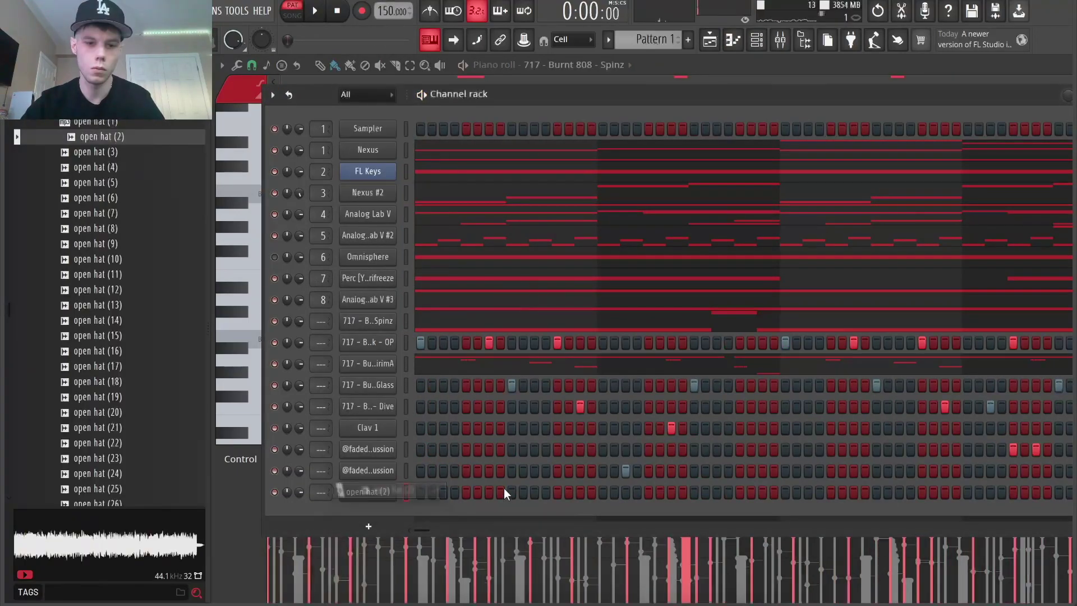
pyautogui.press('space')
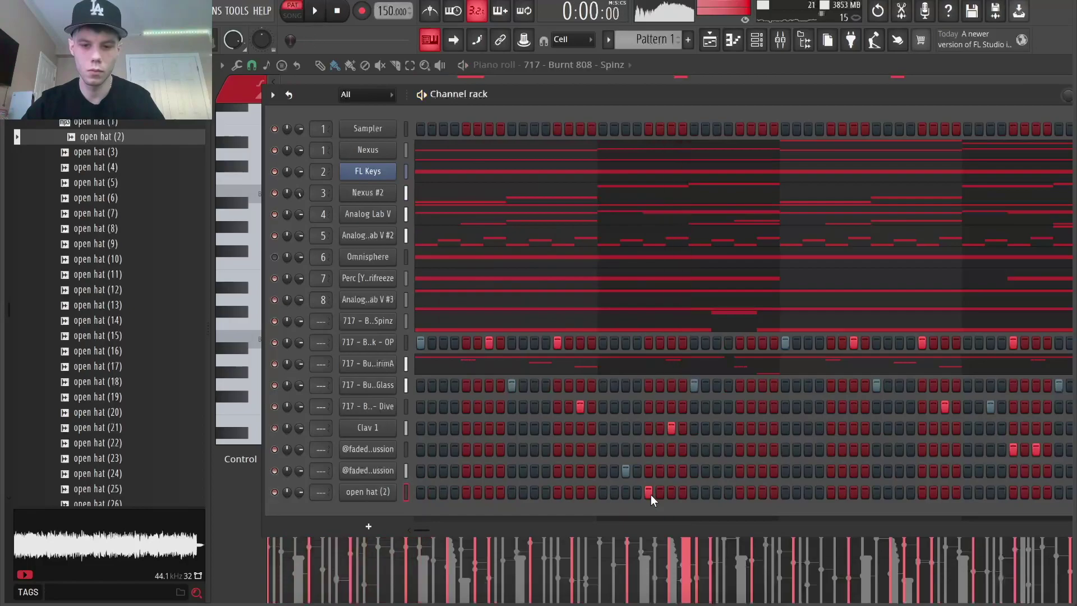
pyautogui.click(739, 492)
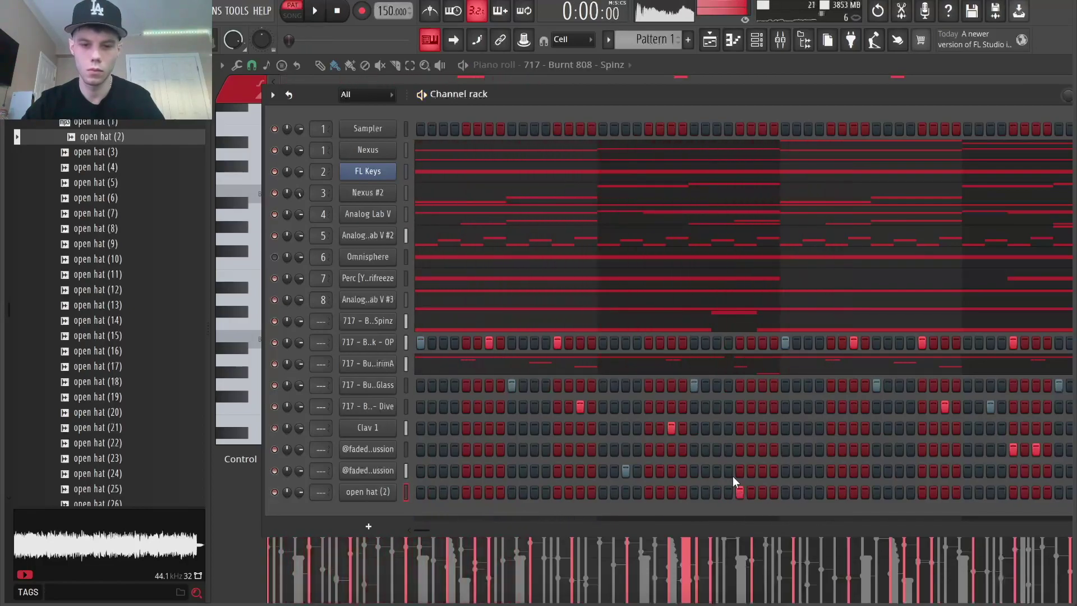
pyautogui.click(740, 492)
pyautogui.click(603, 492)
pyautogui.click(604, 492)
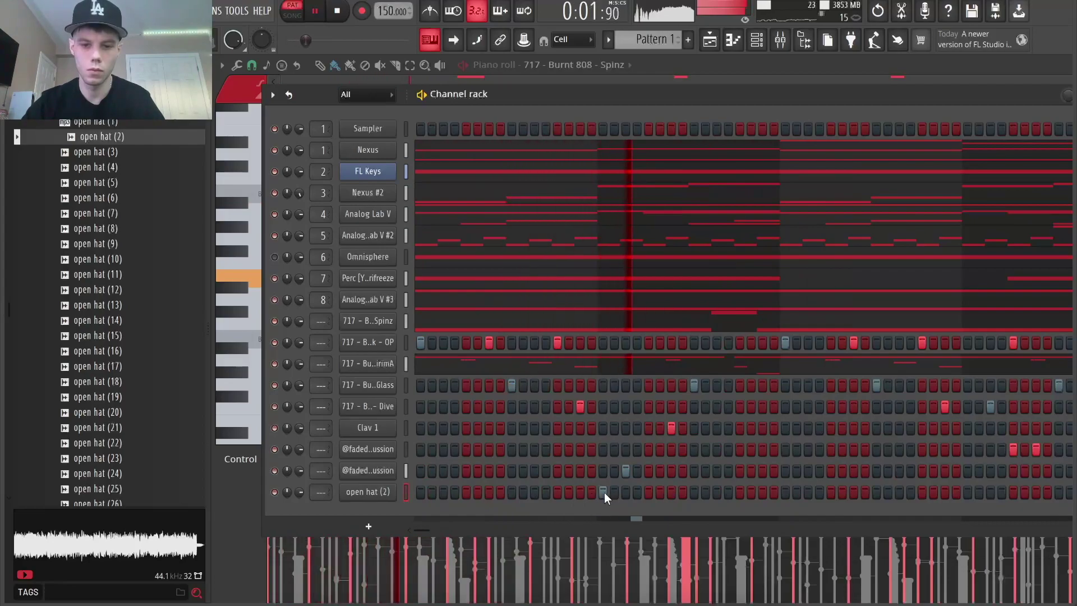
pyautogui.click(558, 492)
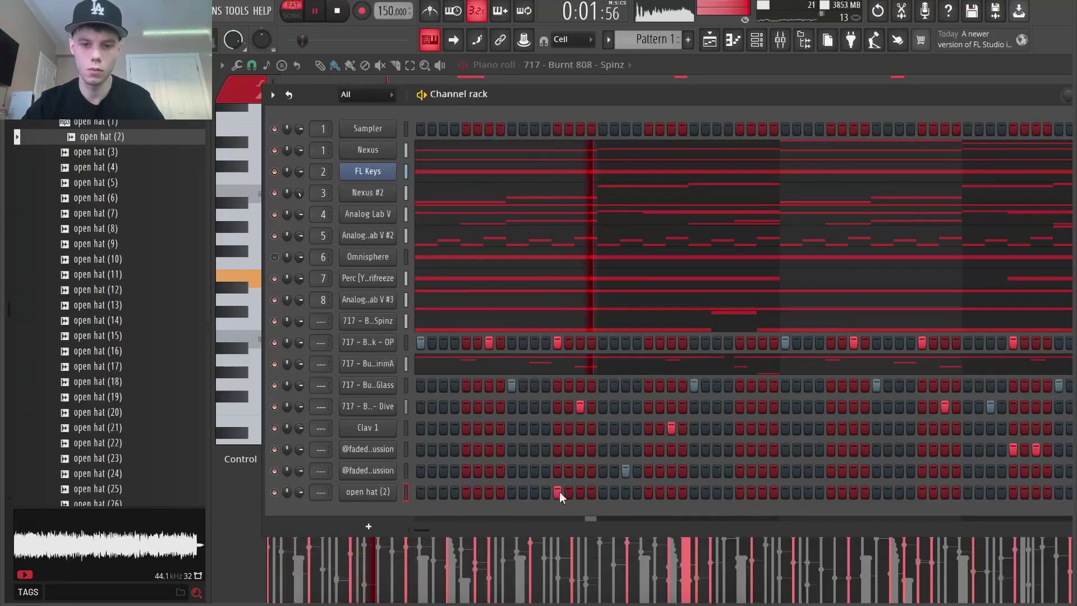
# Add the open hat (38) sample as a channel and place hits on steps 1 and 21
pyautogui.rightClick(375, 491)
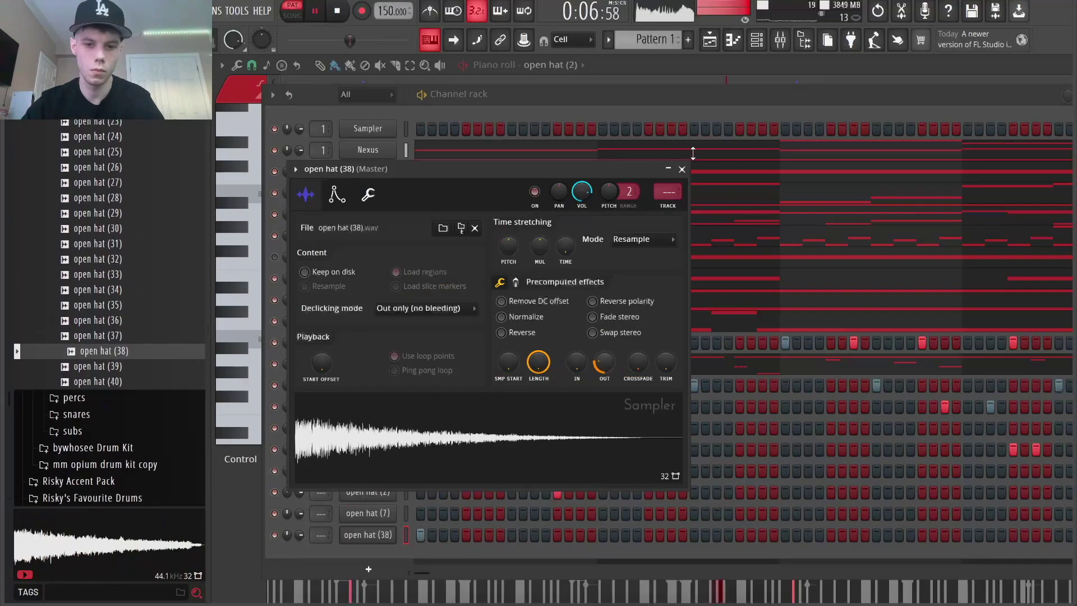
pyautogui.click(683, 169)
pyautogui.press('space')
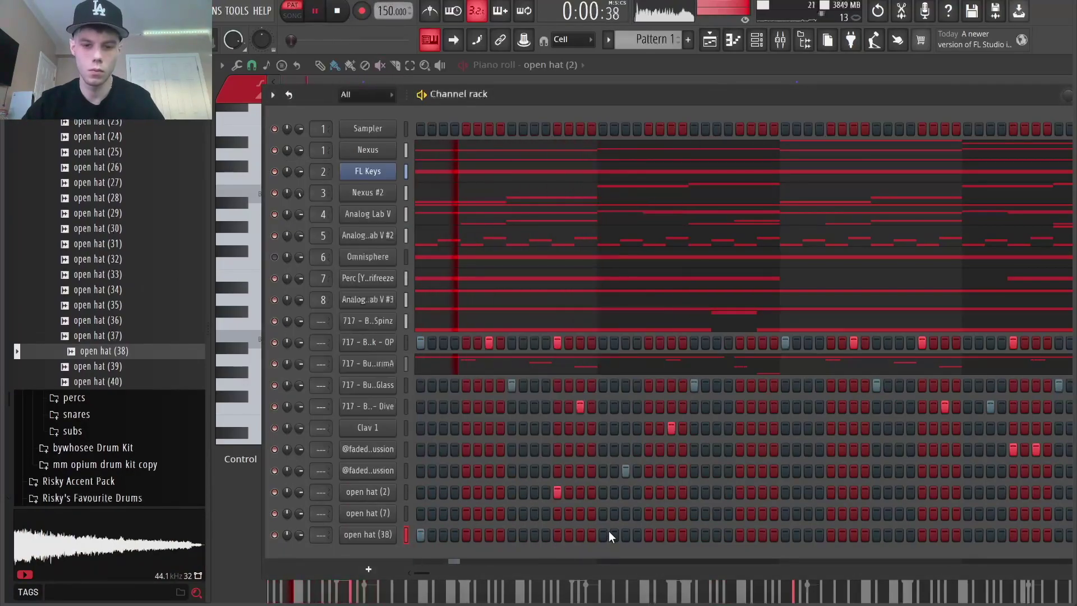
pyautogui.click(650, 534)
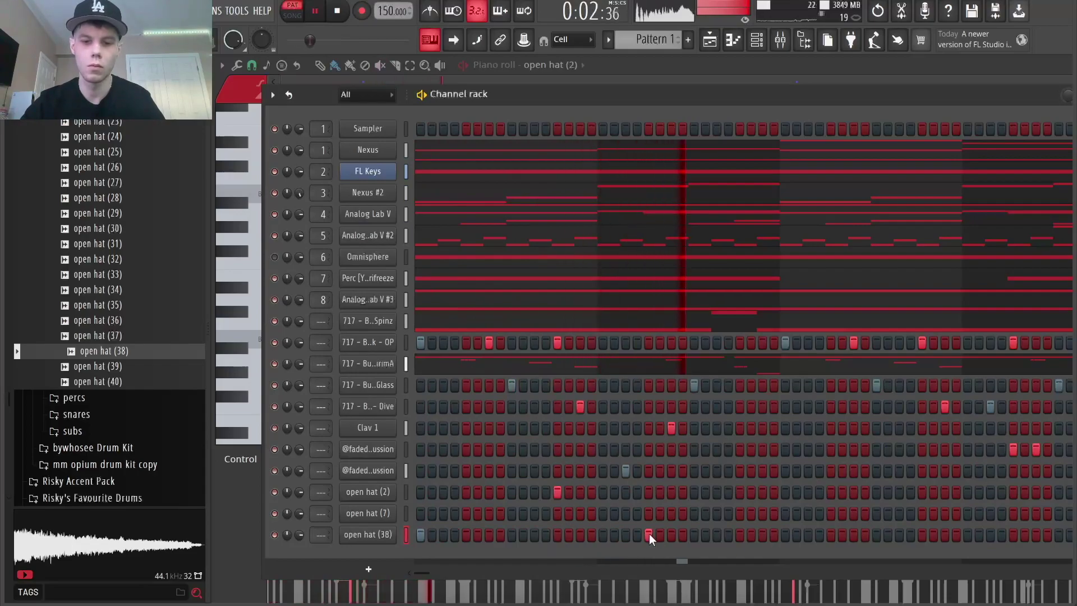
# Assign the drum and percussion channels to mixer tracks 9 to 19 and lower the faders of inserts 1 to 8 slightly
pyautogui.rightClick(365, 534)
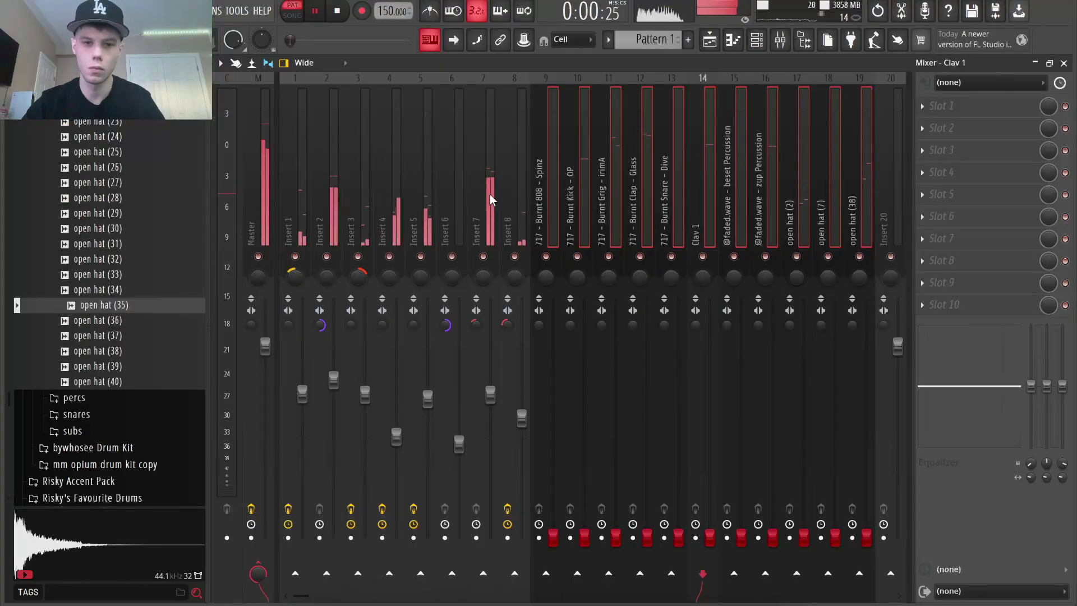
pyautogui.click(515, 196)
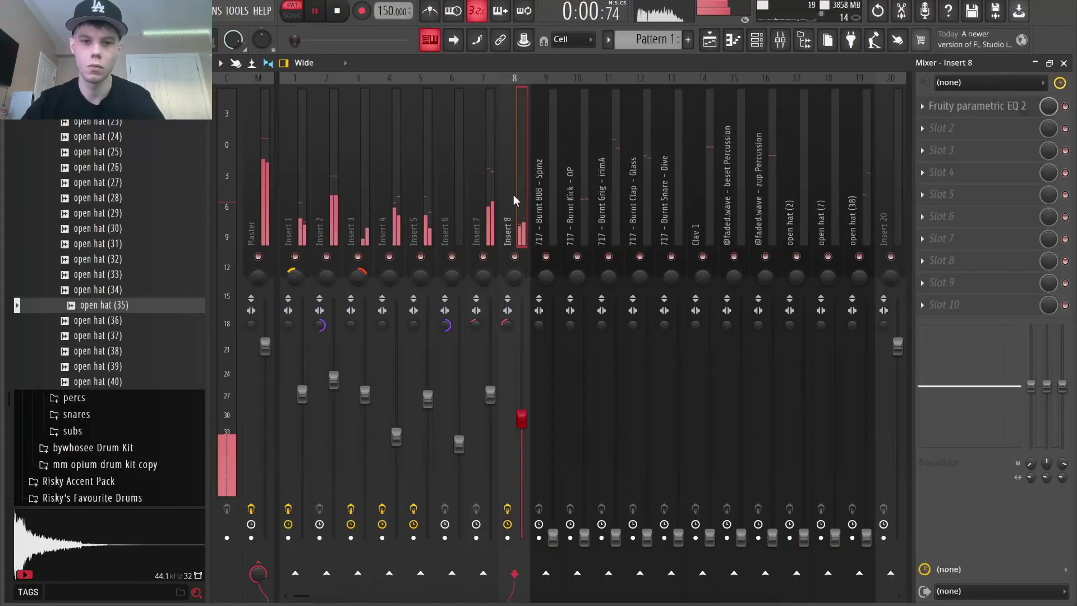
pyautogui.click(367, 388)
pyautogui.click(549, 231)
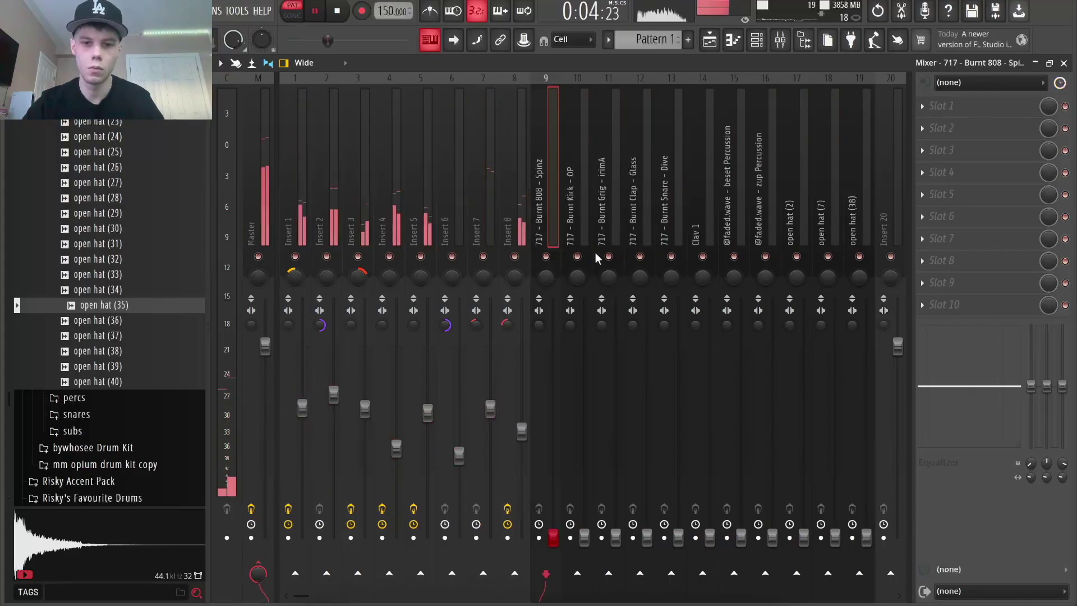
# Raise and balance the mixer faders of the Burnt 808, Kick, Grig, Clap and Snare tracks, keeping the 808 loudest
pyautogui.moveTo(552, 538); pyautogui.dragTo(553, 421)
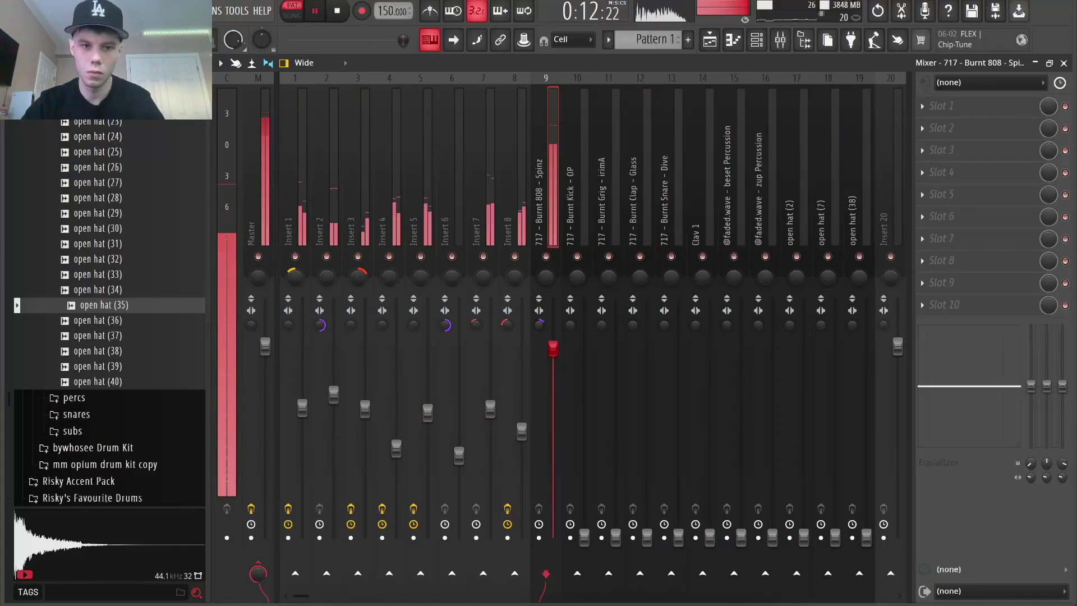
pyautogui.moveTo(584, 538); pyautogui.dragTo(584, 460)
pyautogui.moveTo(584, 365); pyautogui.dragTo(584, 390)
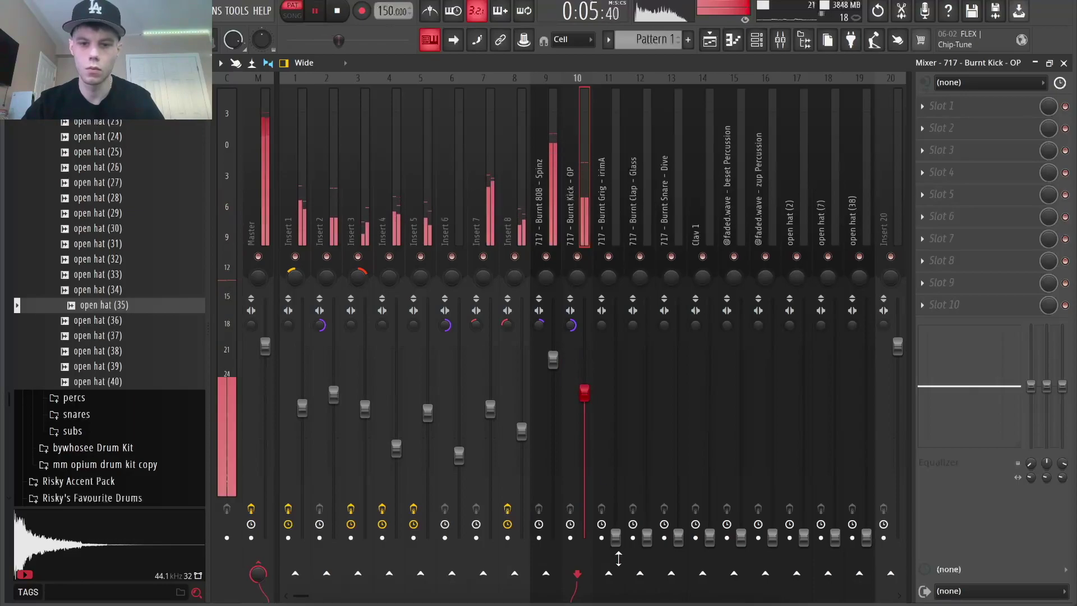
pyautogui.moveTo(616, 537); pyautogui.dragTo(615, 391)
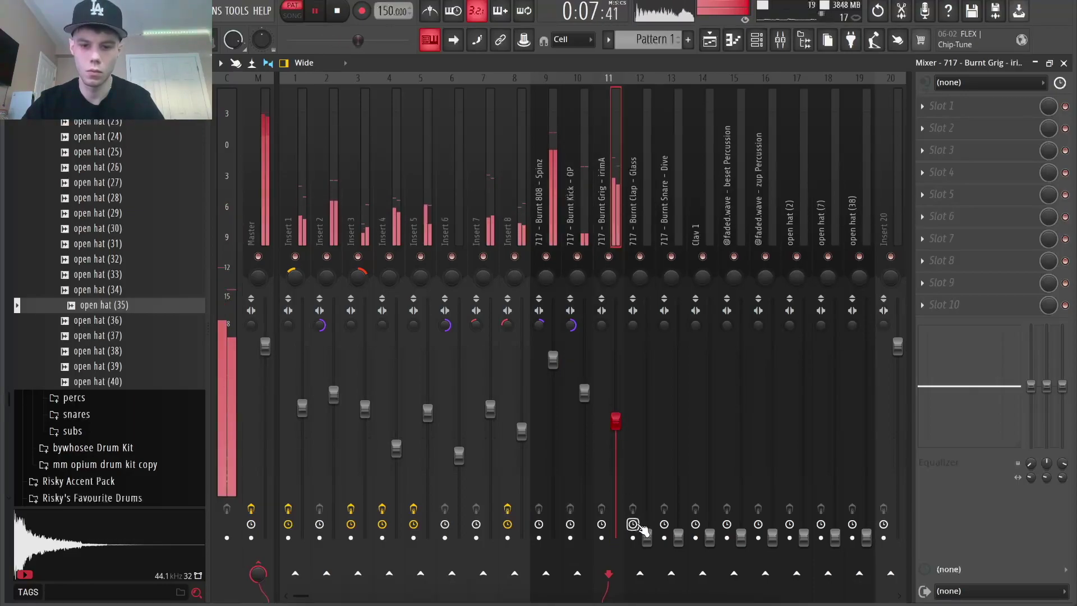
pyautogui.moveTo(647, 537); pyautogui.dragTo(647, 364)
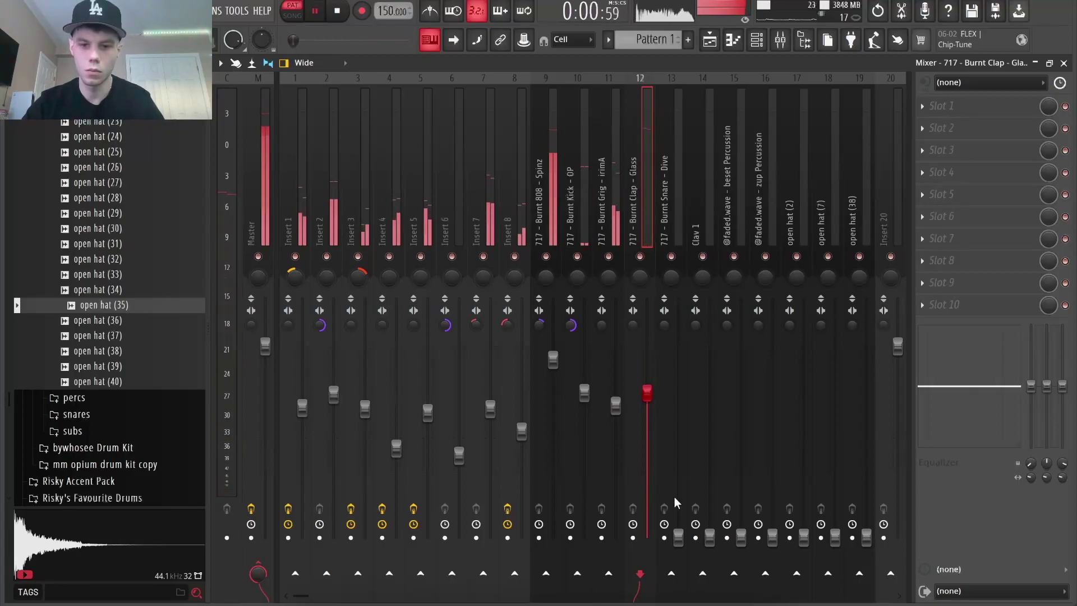
pyautogui.moveTo(678, 537); pyautogui.dragTo(678, 429)
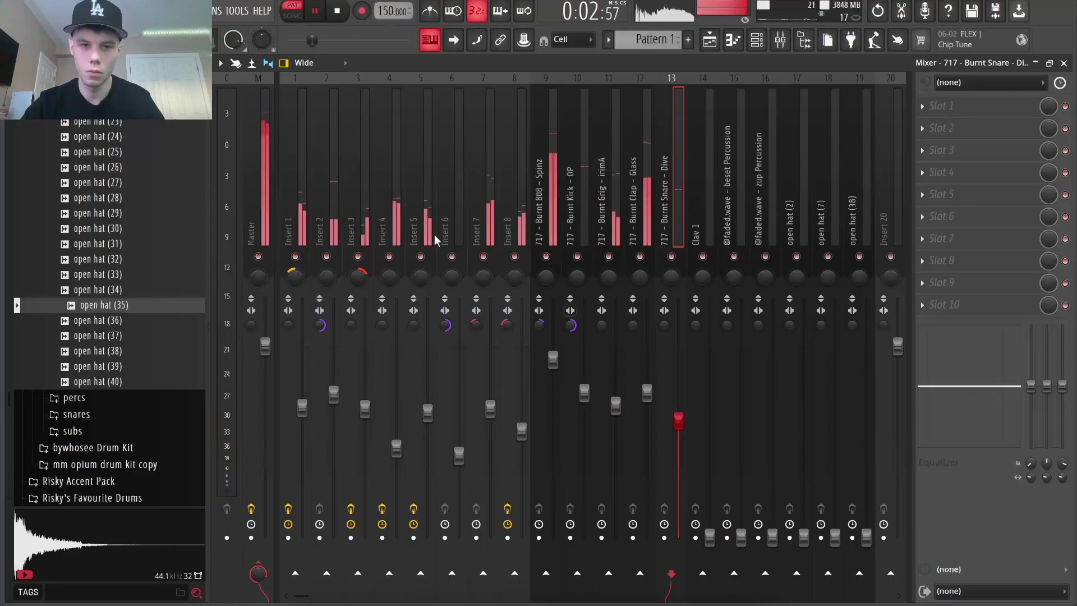
pyautogui.moveTo(682, 415); pyautogui.dragTo(681, 386)
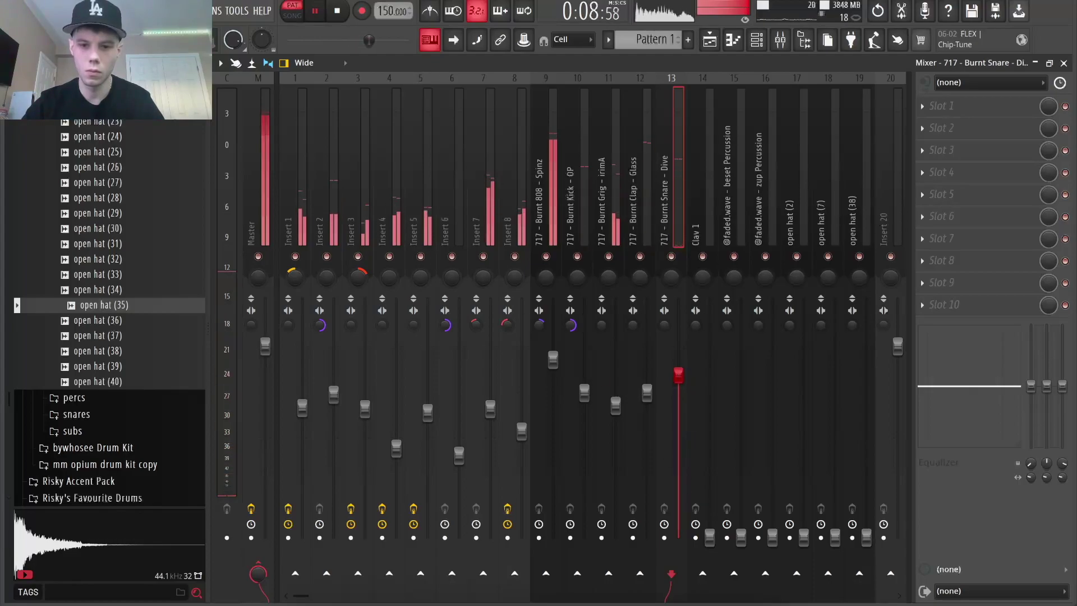
# Raise the Clav 1, beset Percussion and zup Percussion faders, panning Clav 1 left and zup Percussion right
pyautogui.click(724, 534)
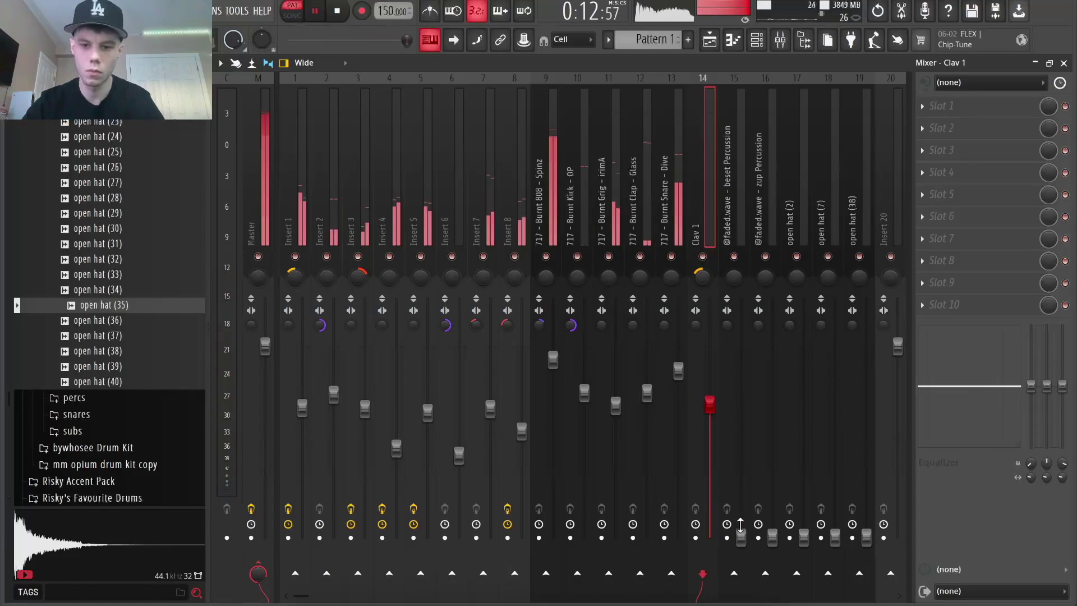
pyautogui.moveTo(740, 524); pyautogui.dragTo(741, 413)
pyautogui.click(773, 535)
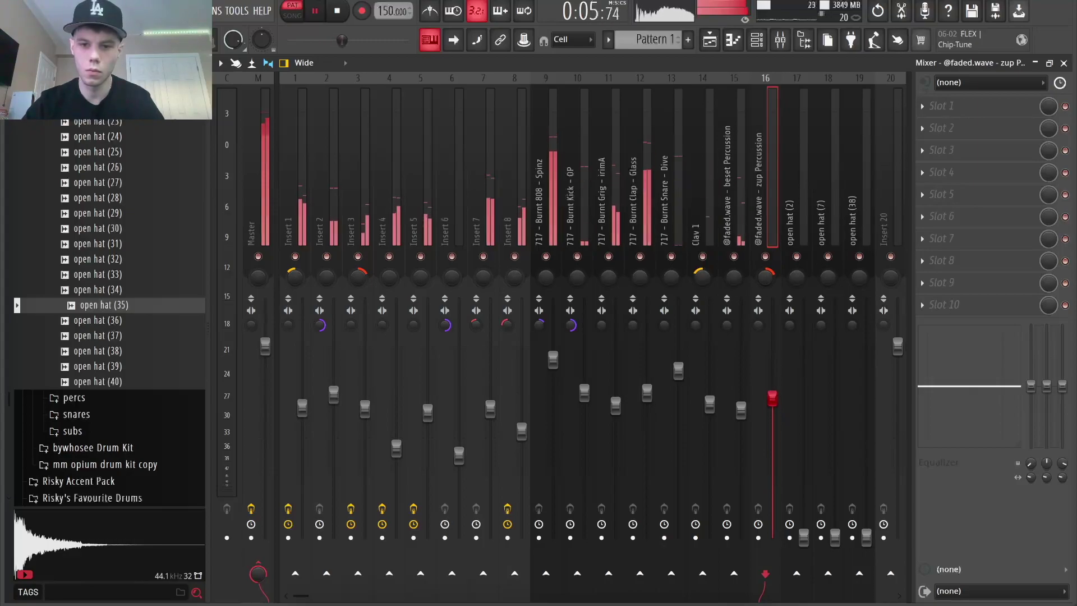
pyautogui.moveTo(741, 410); pyautogui.dragTo(741, 416)
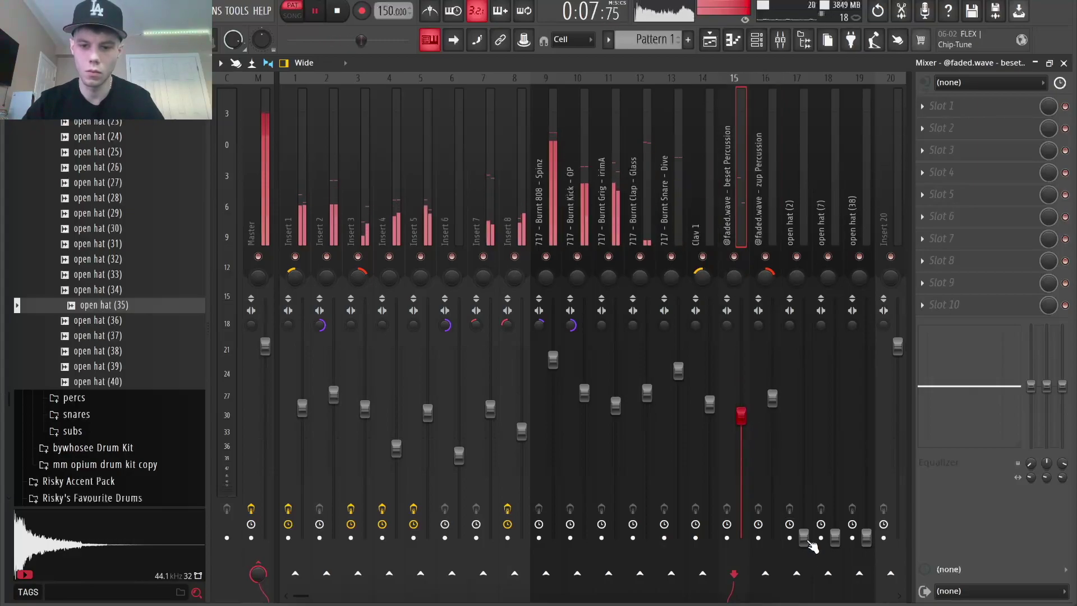
# Raise the open hat (2), (7) and (38) mixer faders, panning open hat (2) left and open hat (38) right
pyautogui.moveTo(809, 543); pyautogui.dragTo(803, 400)
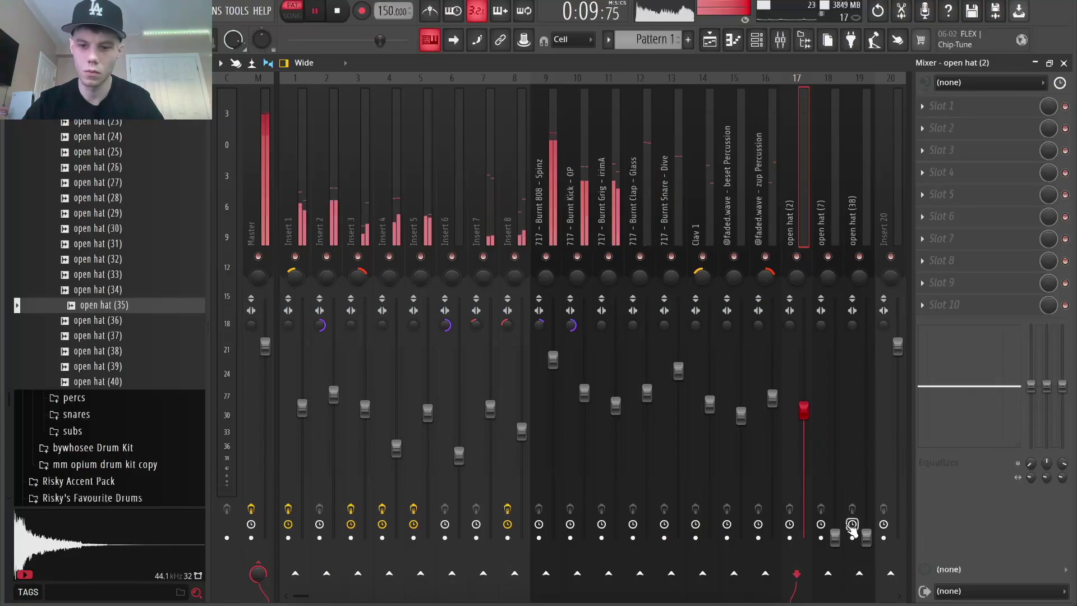
pyautogui.moveTo(835, 537); pyautogui.dragTo(836, 471)
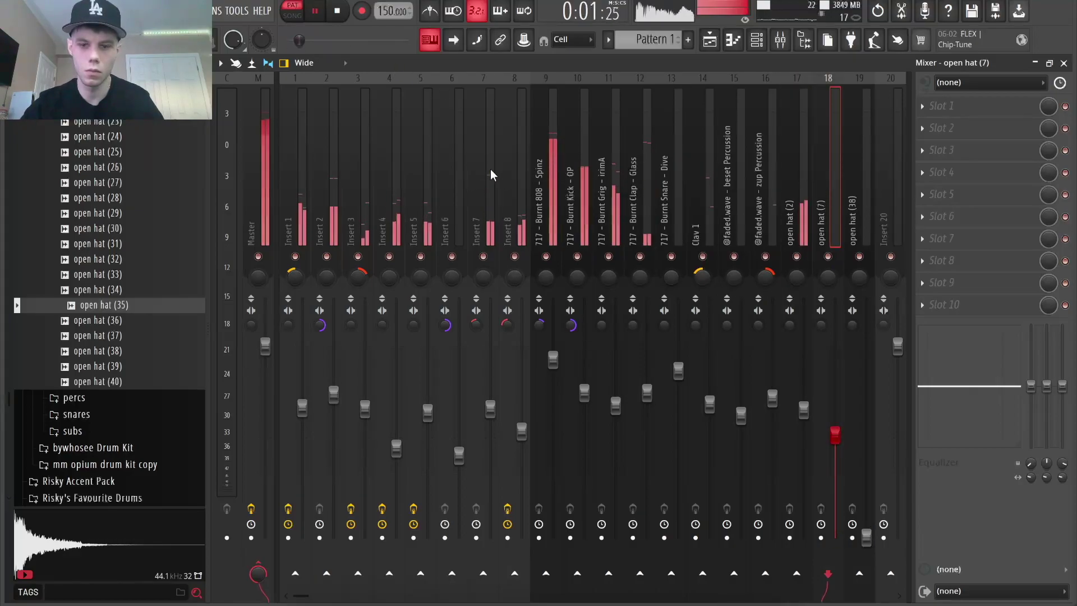
pyautogui.moveTo(805, 408); pyautogui.dragTo(803, 436)
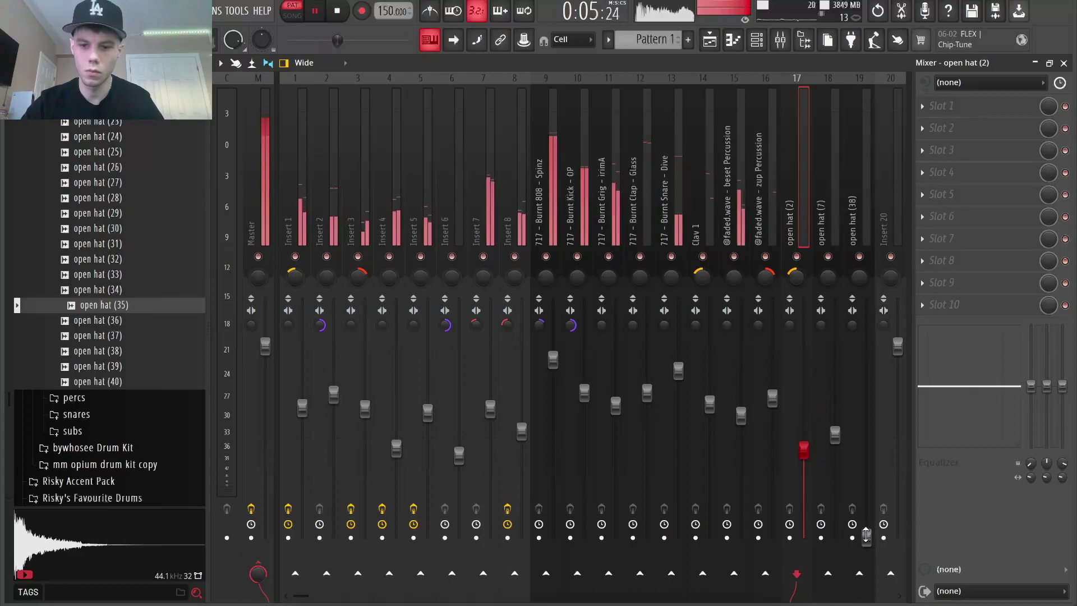
pyautogui.moveTo(865, 535); pyautogui.dragTo(867, 434)
pyautogui.press('space')
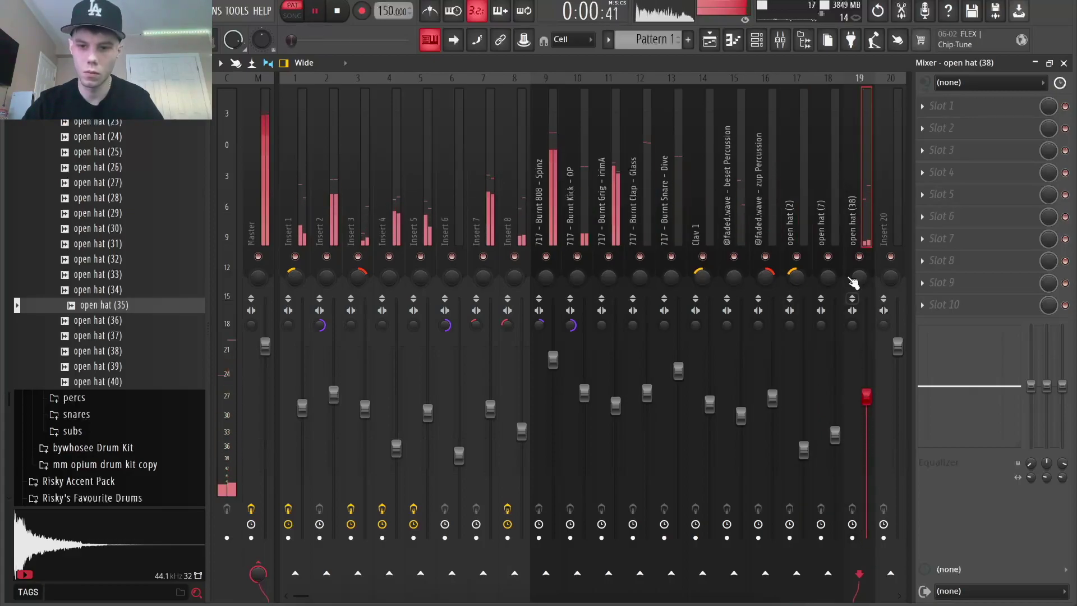
pyautogui.press('space')
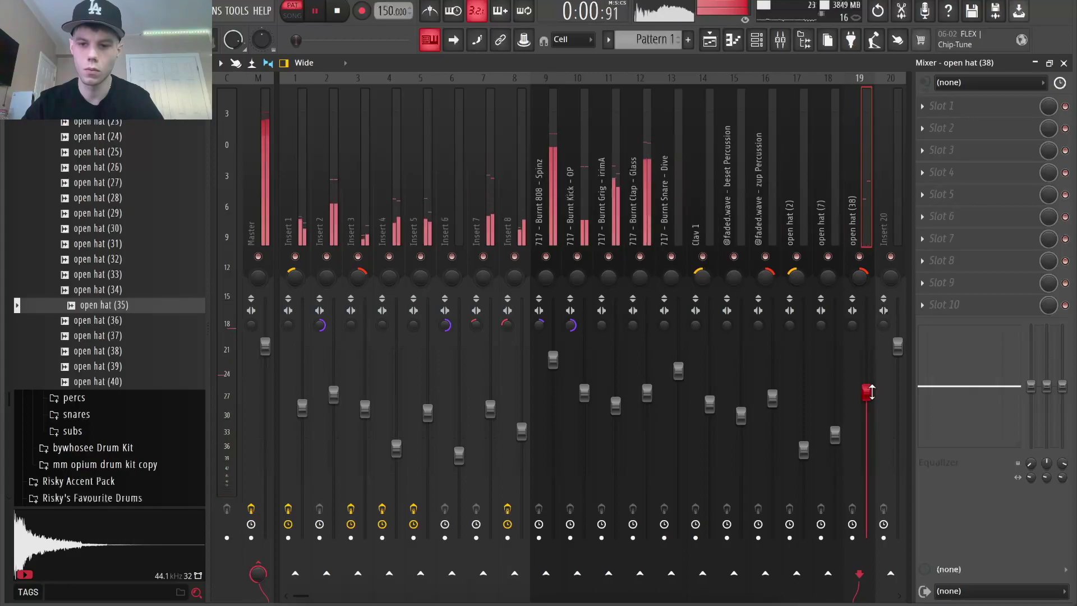
# Split the pattern by channel into playlist clips, and duplicate the Burnt Grig and Burnt Clap clips from bars 1 to 8 into bars 9 to 16
pyautogui.press('F6')
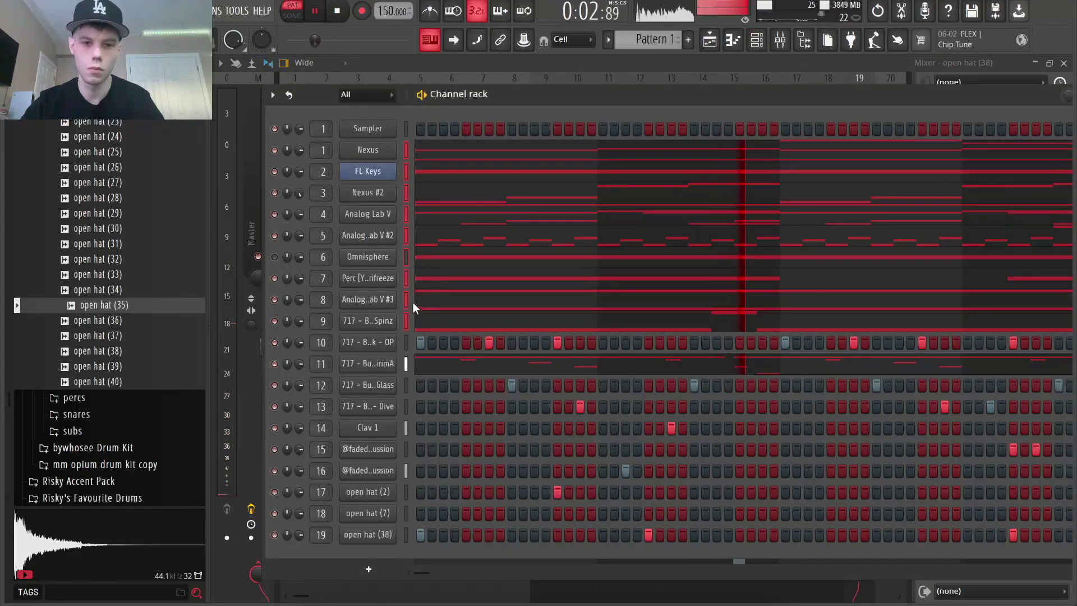
pyautogui.click(272, 95)
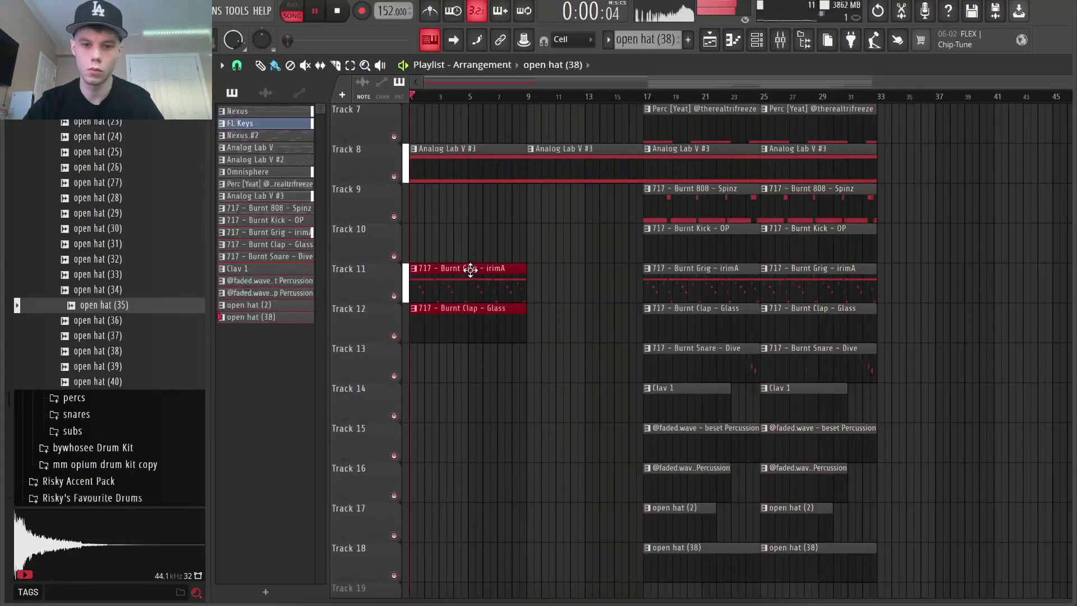
pyautogui.hotkey('ctrl', 'b')
pyautogui.keyDown('ctrl'); pyautogui.click(500, 245); pyautogui.keyUp('ctrl')
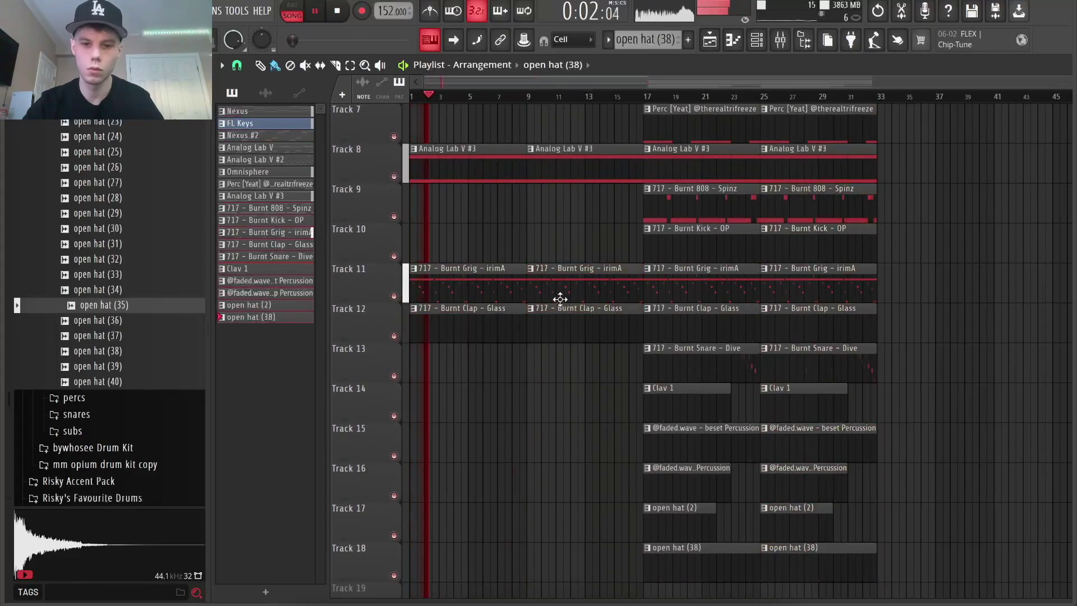
# Shorten the second Burnt Grig - irimA clip on Track 11 so it ends at bar 15
pyautogui.scroll(3, 509, 239)
pyautogui.scroll(2, 492, 247)
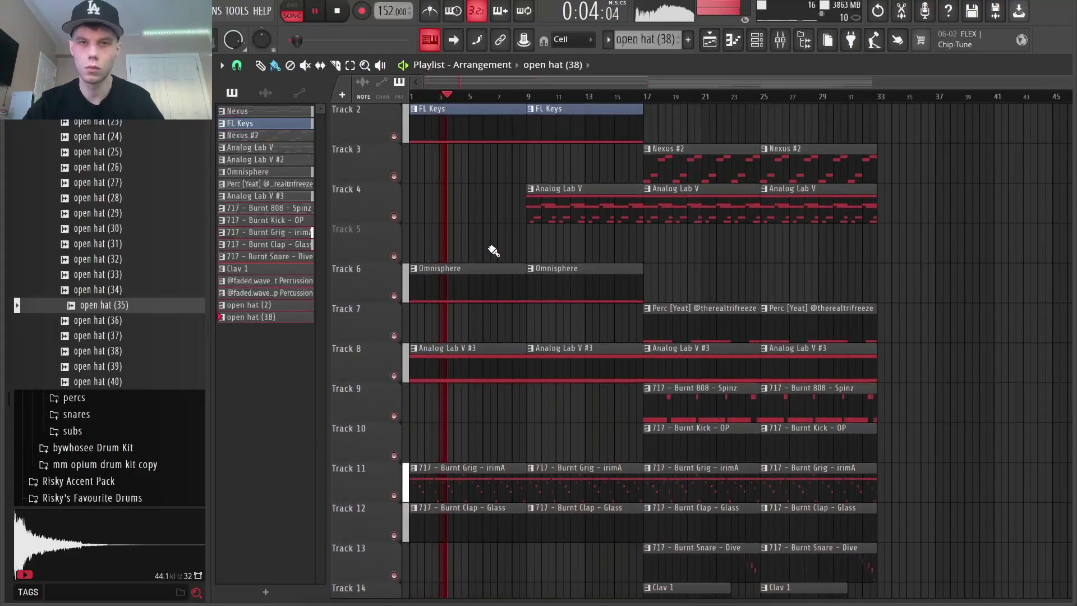
pyautogui.scroll(-3, 492, 317)
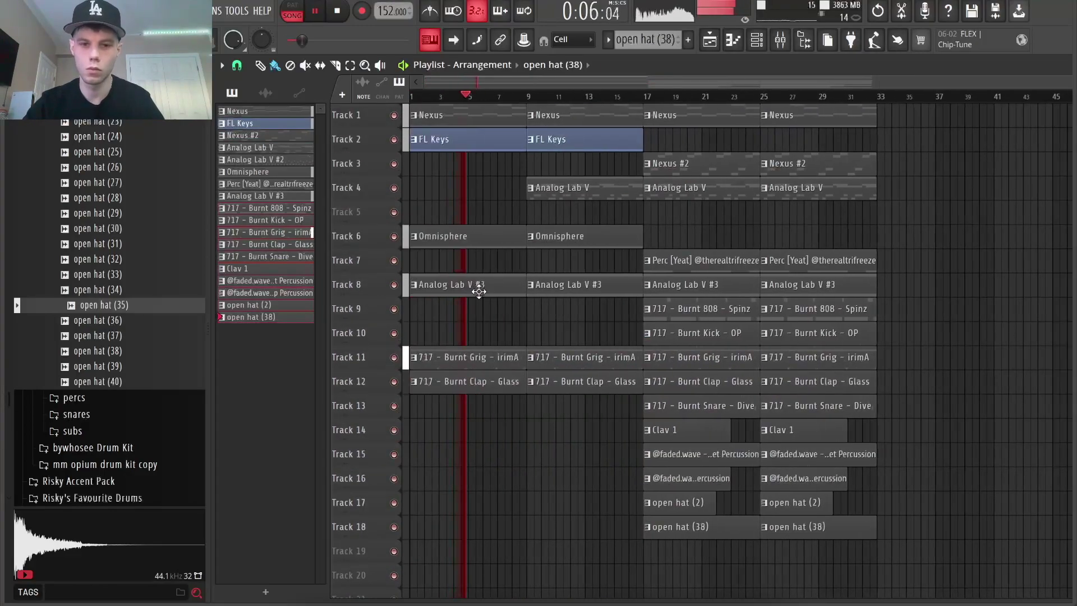
pyautogui.scroll(1, 482, 306)
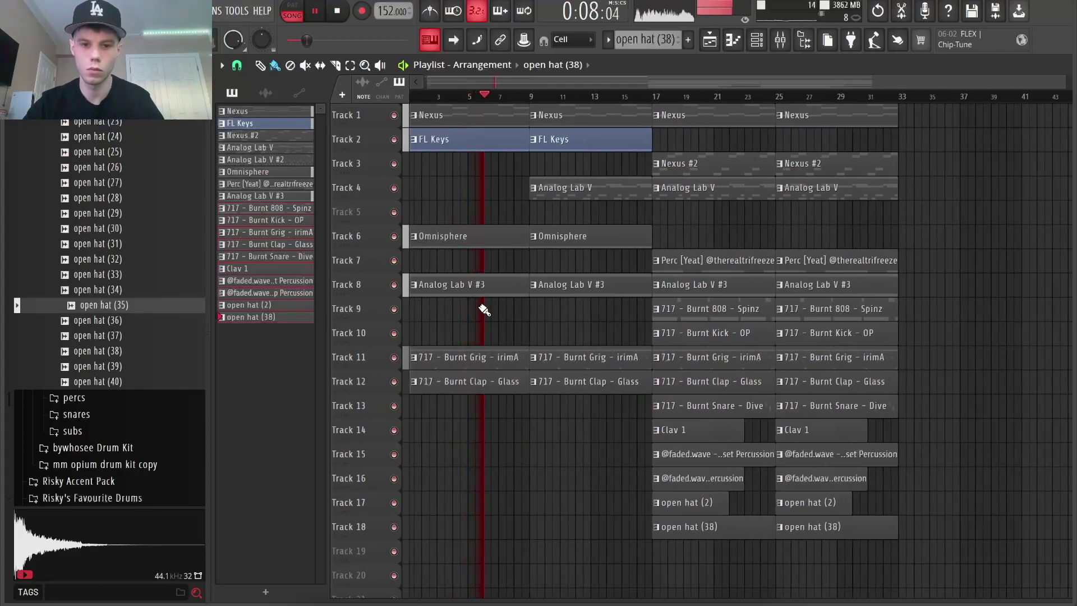
pyautogui.scroll(1, 482, 307)
pyautogui.scroll(-2, 484, 304)
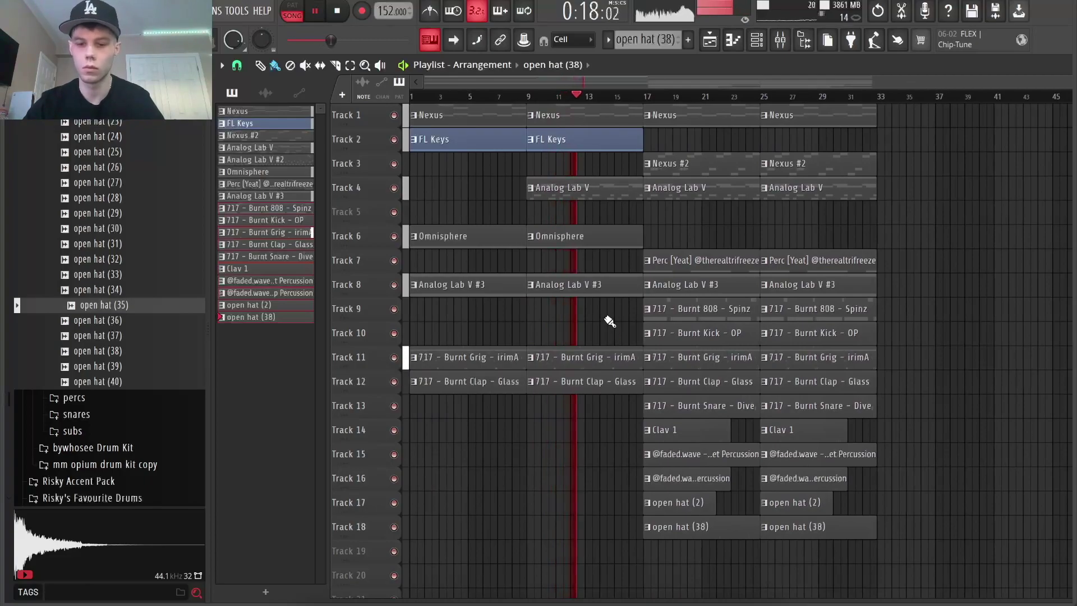
pyautogui.scroll(3, 632, 353)
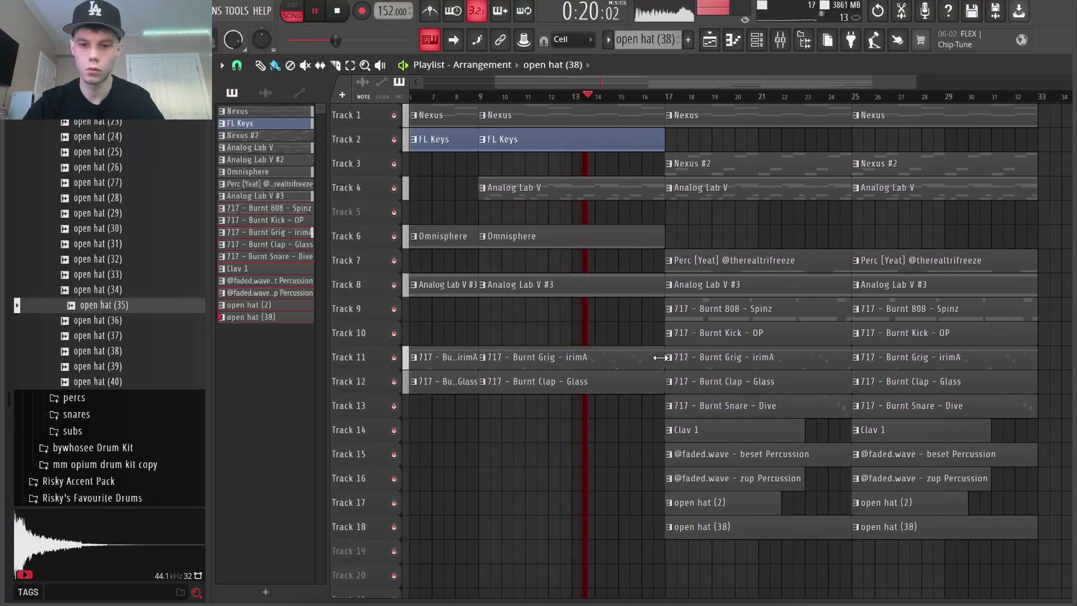
pyautogui.moveTo(660, 358); pyautogui.dragTo(638, 358)
pyautogui.scroll(10, 113, 305)
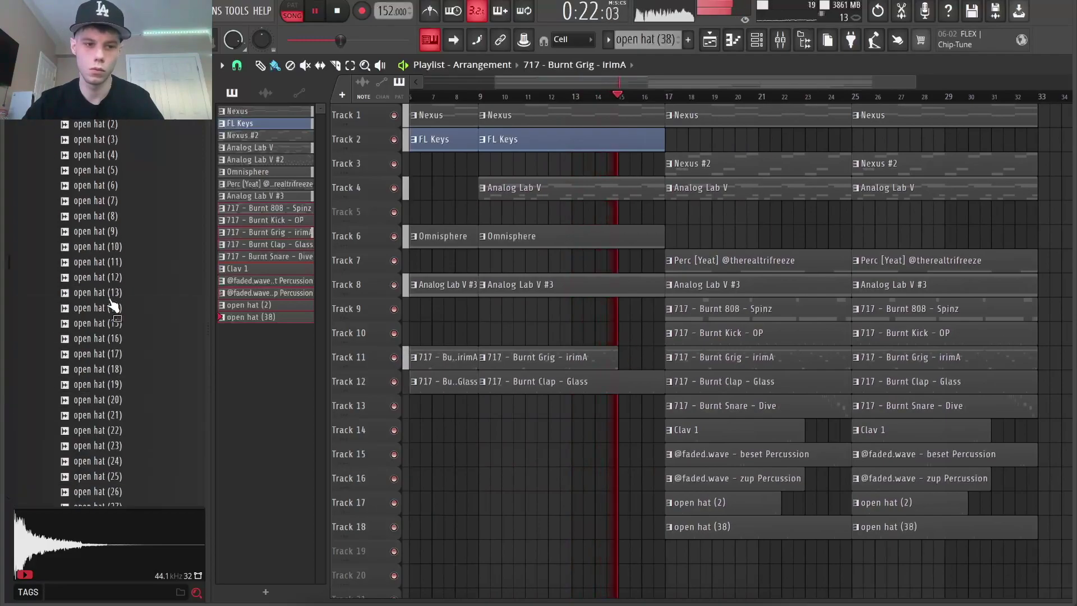
# Switch from the open hats folder to the JETLAG kit's fx folder and audition fx (12)
pyautogui.click(97, 293)
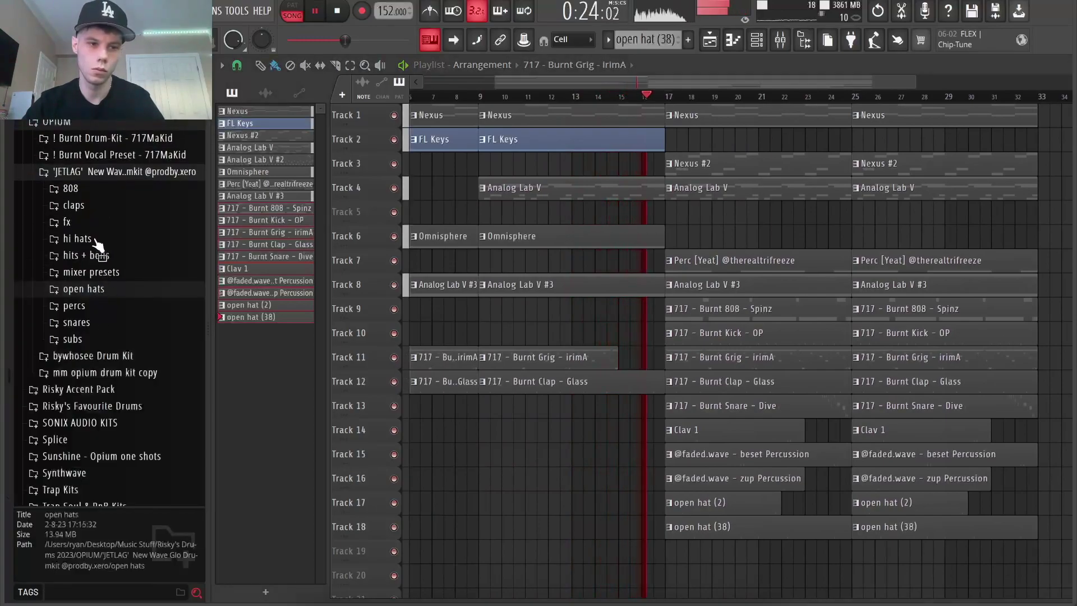
pyautogui.click(92, 224)
pyautogui.click(106, 294)
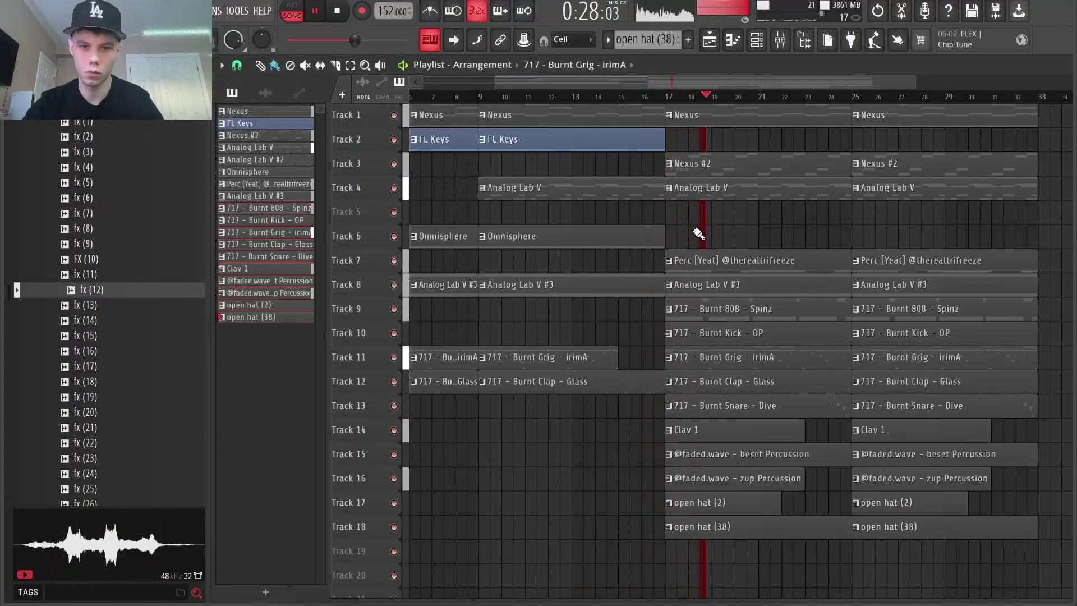
pyautogui.scroll(-5, 698, 233)
pyautogui.scroll(5, 698, 233)
# Raise the Burnt 808 fader slightly and add a second Fruity Parametric EQ 2 to Insert 1, lowering bands 6 and 7
pyautogui.click(780, 39)
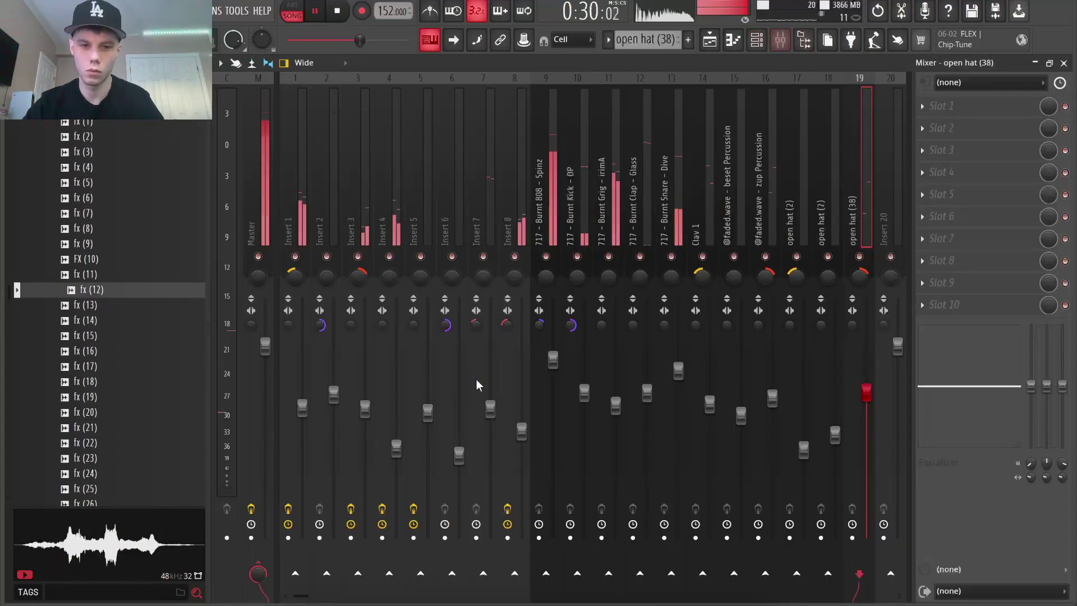
pyautogui.click(552, 358)
pyautogui.click(287, 205)
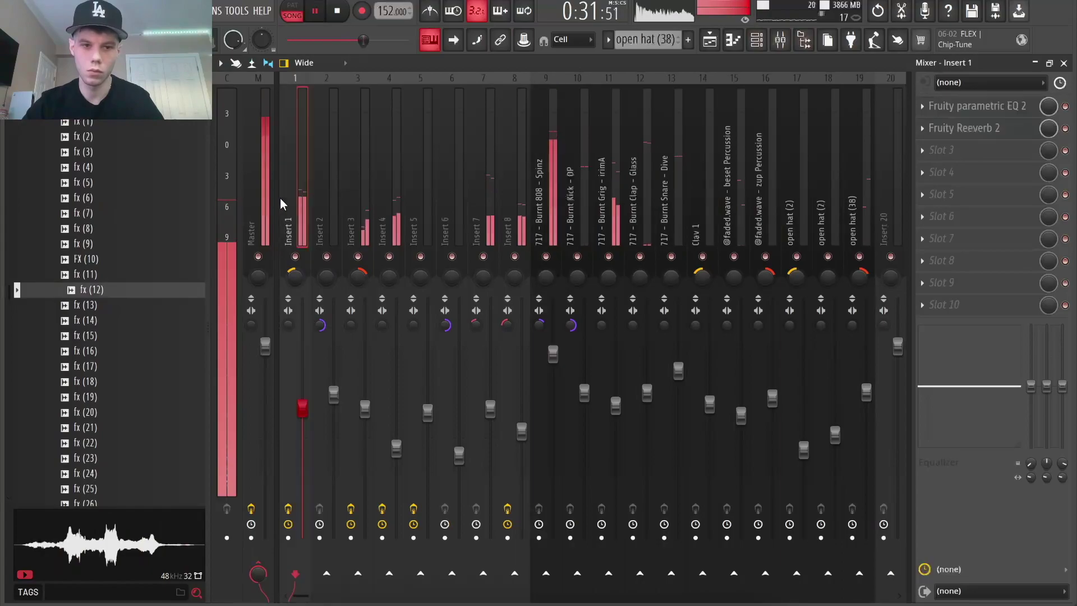
pyautogui.click(969, 161)
pyautogui.click(798, 510)
pyautogui.moveTo(598, 331); pyautogui.dragTo(634, 366)
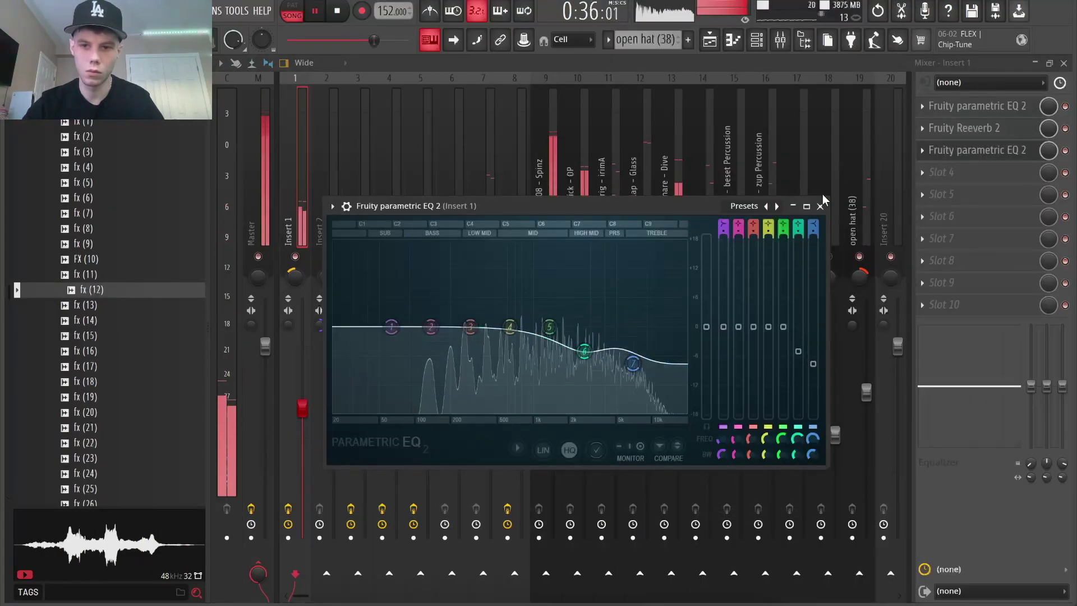
pyautogui.click(820, 205)
# Examine the Fruity Parametric EQ 2 curve on Insert 4
pyautogui.click(394, 224)
pyautogui.click(976, 108)
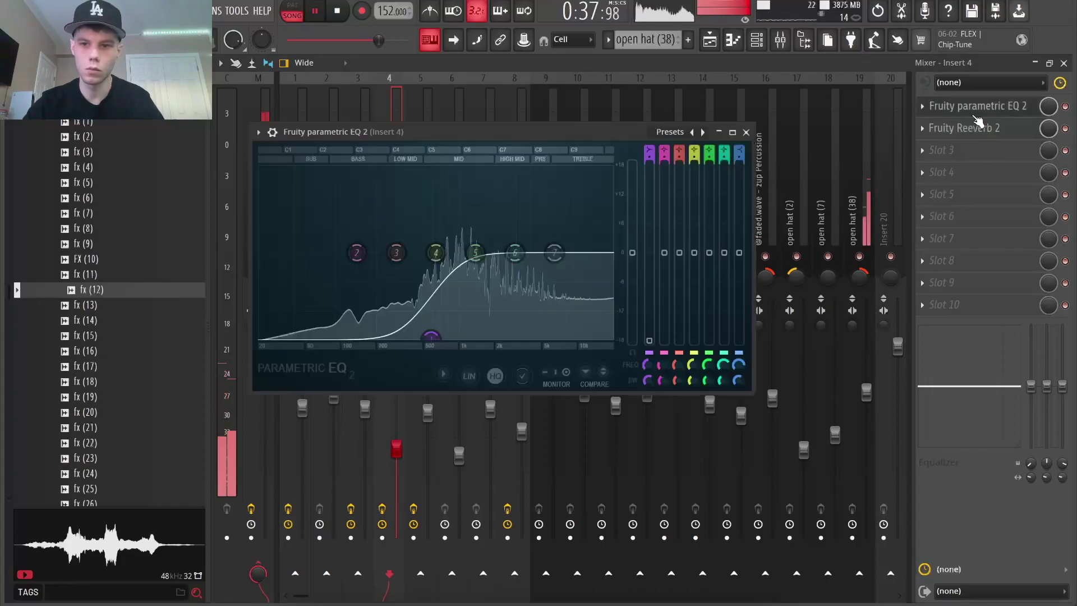
pyautogui.click(746, 132)
# Place the Analog Lab V #2 pattern on Track 5 of the playlist at bar 25
pyautogui.press('F5')
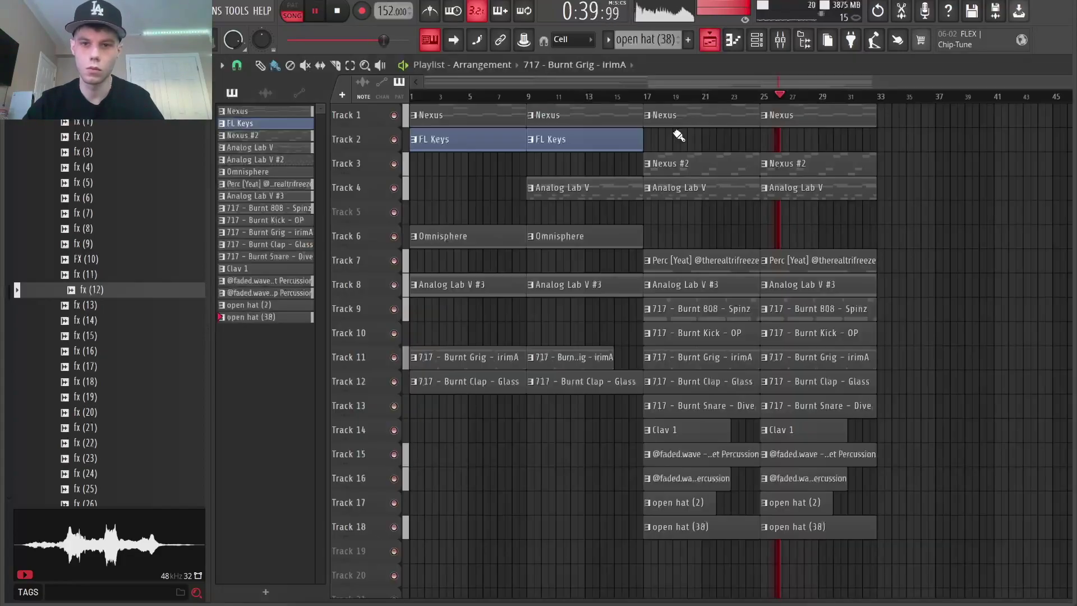
pyautogui.click(289, 161)
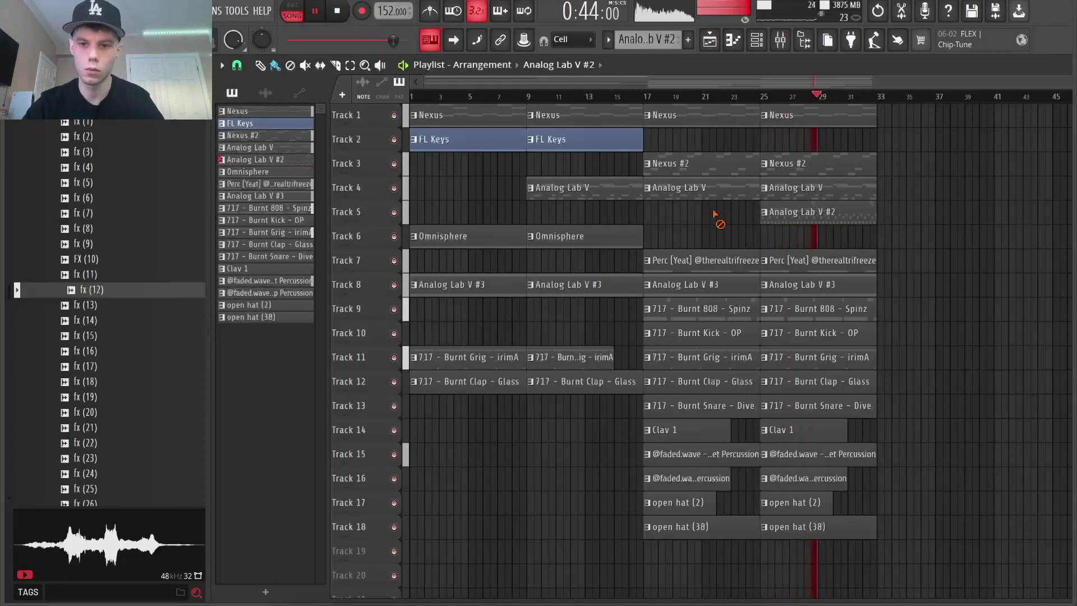
# Lower the Insert 5 fader, panning Insert 5 right and Insert 4 left
pyautogui.press('F9')
pyautogui.moveTo(428, 427); pyautogui.dragTo(428, 440)
pyautogui.moveTo(420, 277); pyautogui.dragTo(421, 275)
pyautogui.moveTo(390, 277); pyautogui.dragTo(389, 276)
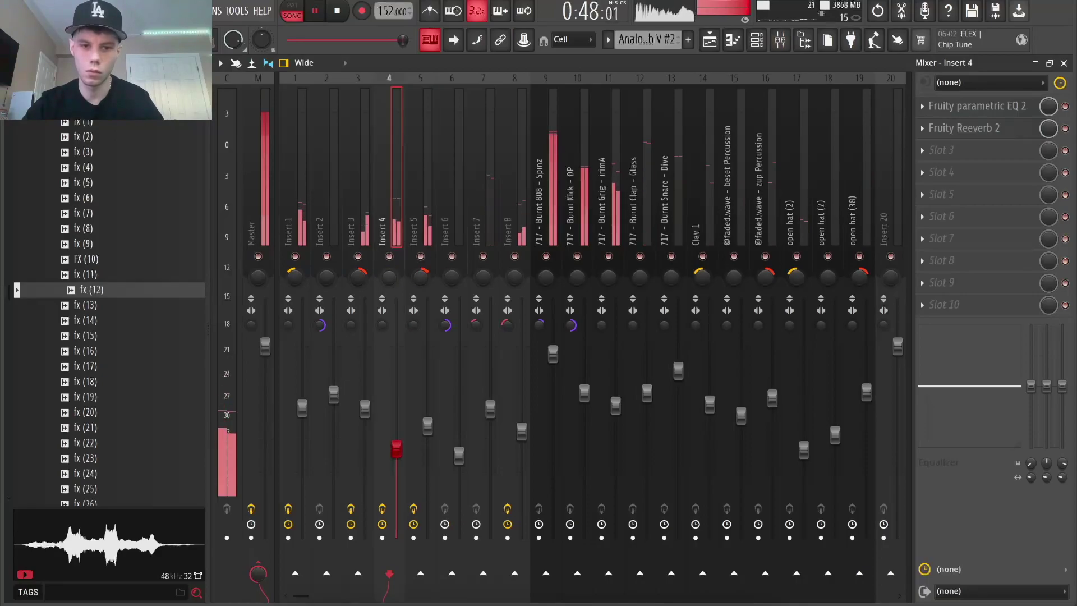
# Copy the Nexus and Analog Lab V #3 clips to bar 33, and the Burnt 808, Grig and Clap clips to bar 37
pyautogui.click(710, 40)
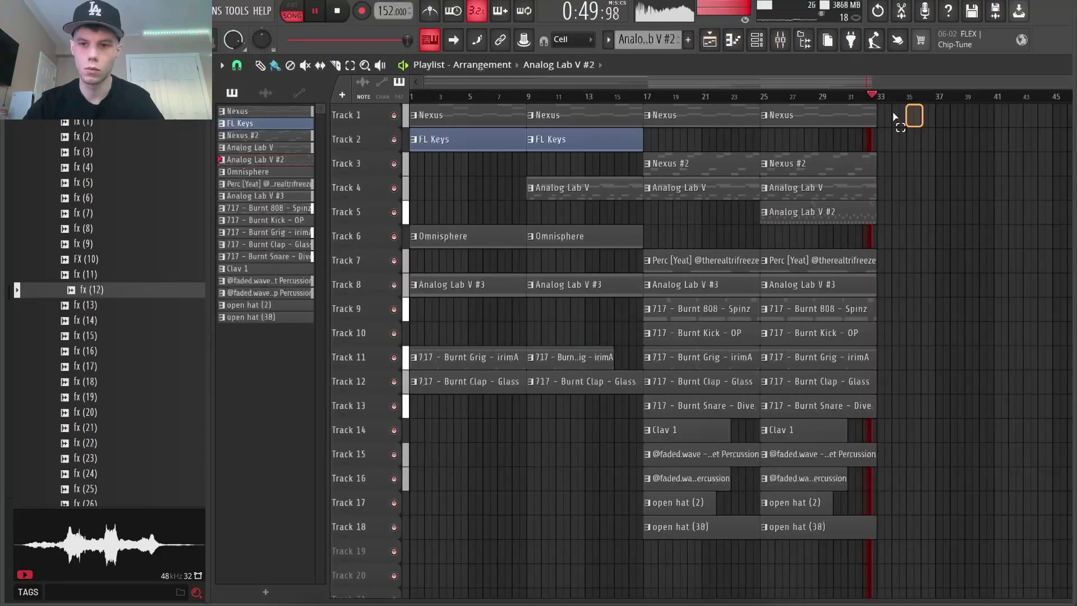
pyautogui.moveTo(893, 116); pyautogui.dragTo(864, 119)
pyautogui.hotkey('ctrl', 'b')
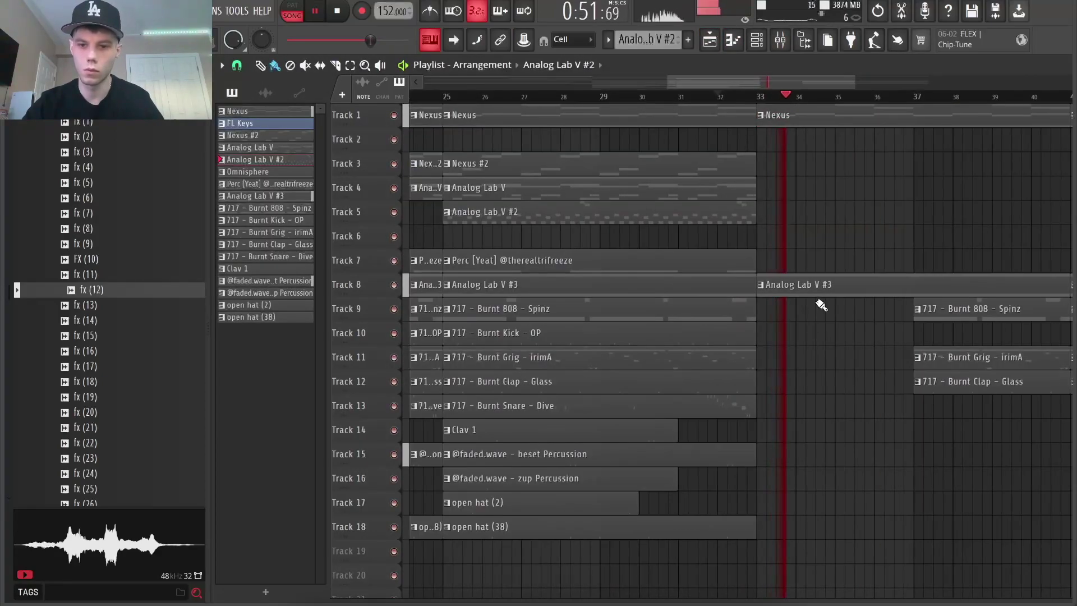
# Extend the Burnt 808 clip on Track 9 back from bar 37 so it starts at bar 33
pyautogui.scroll(-1, 809, 307)
pyautogui.moveTo(902, 312); pyautogui.dragTo(768, 310)
pyautogui.scroll(-4, 841, 239)
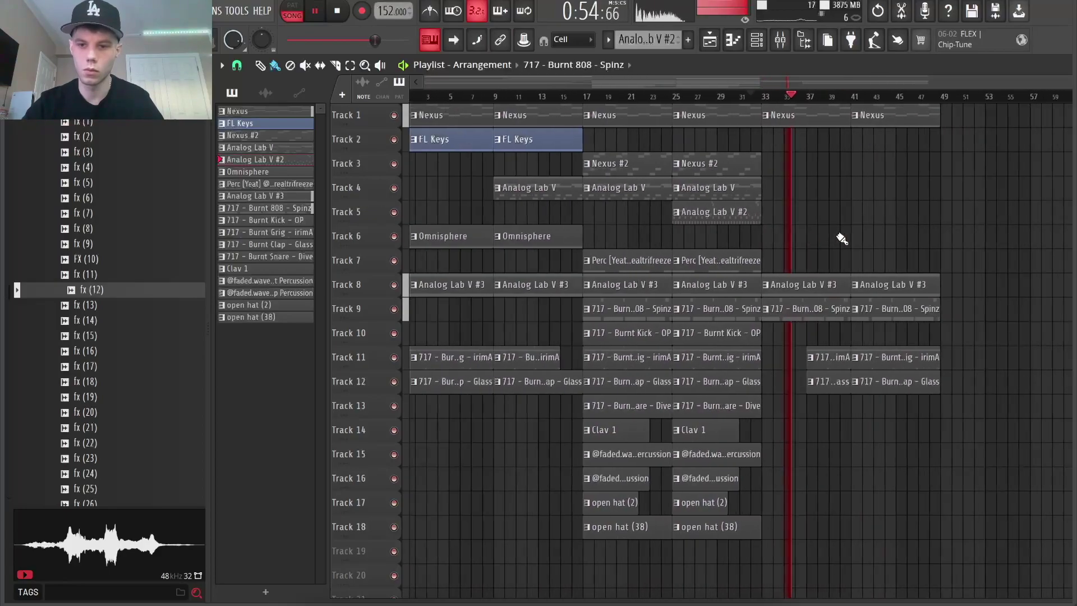
# Shorten the Burnt Grig clip at bar 37 on Track 11 so it ends about half a bar before bar 41
pyautogui.scroll(3, 830, 252)
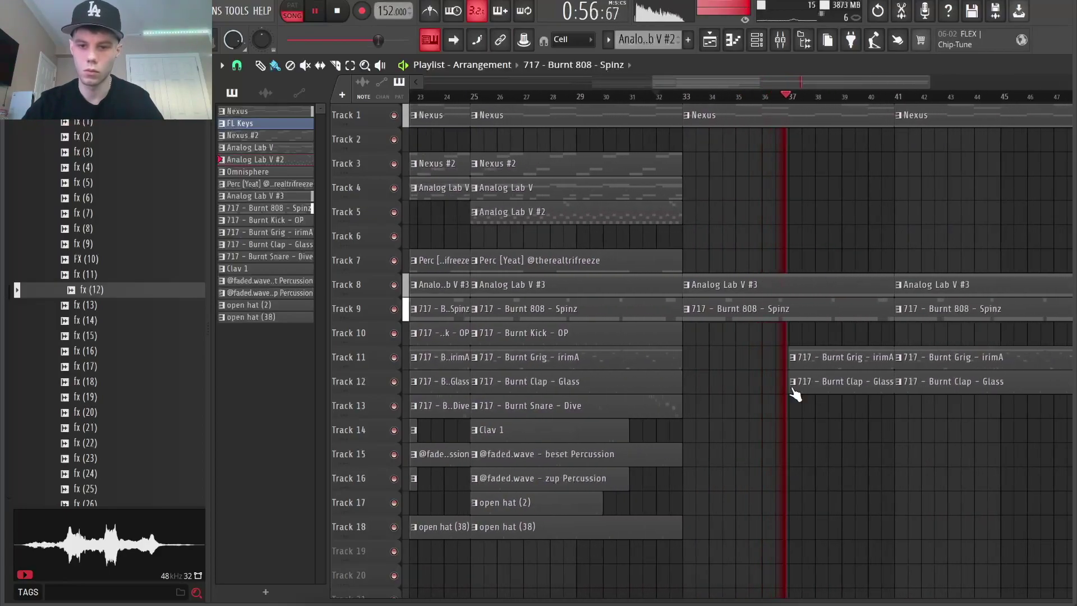
pyautogui.scroll(4, 886, 353)
pyautogui.moveTo(906, 362); pyautogui.dragTo(873, 366)
pyautogui.scroll(-6, 847, 372)
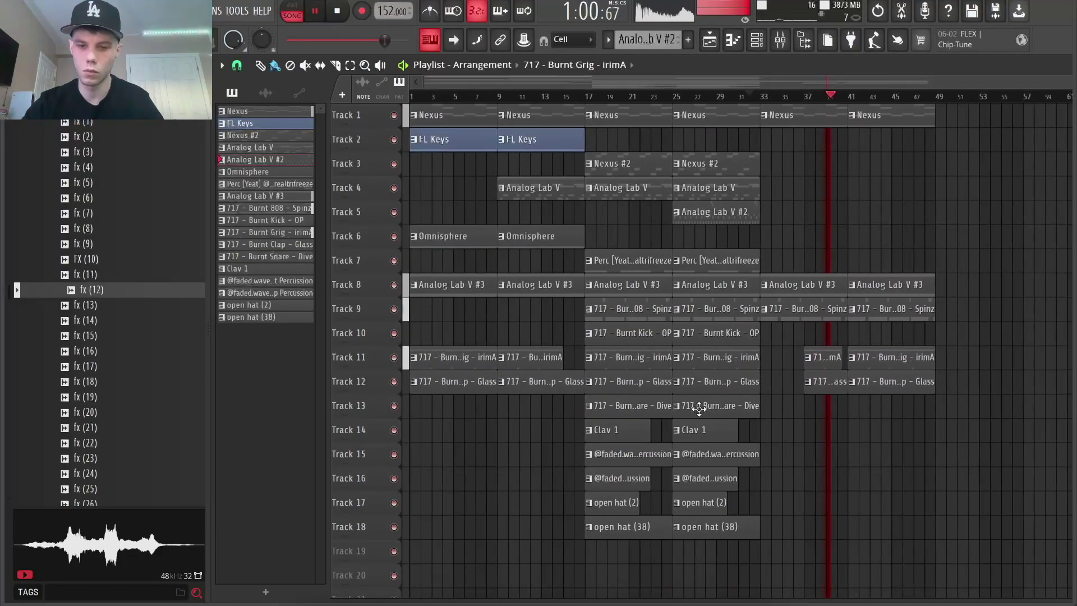
# Copy the Clav 1, beset Percussion and zup Percussion clips from bar 25 to bar 41 on Tracks 14 to 16
pyautogui.scroll(-1, 717, 418)
pyautogui.moveTo(712, 409); pyautogui.dragTo(711, 453)
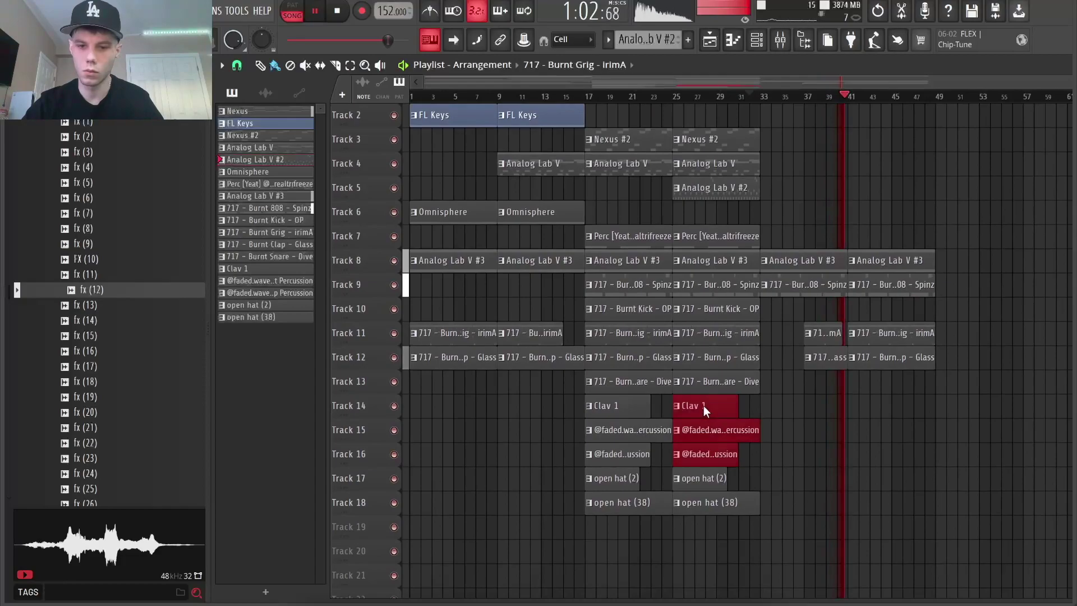
pyautogui.moveTo(703, 410); pyautogui.dragTo(888, 410)
pyautogui.keyDown('ctrl'); pyautogui.click(965, 387); pyautogui.keyUp('ctrl')
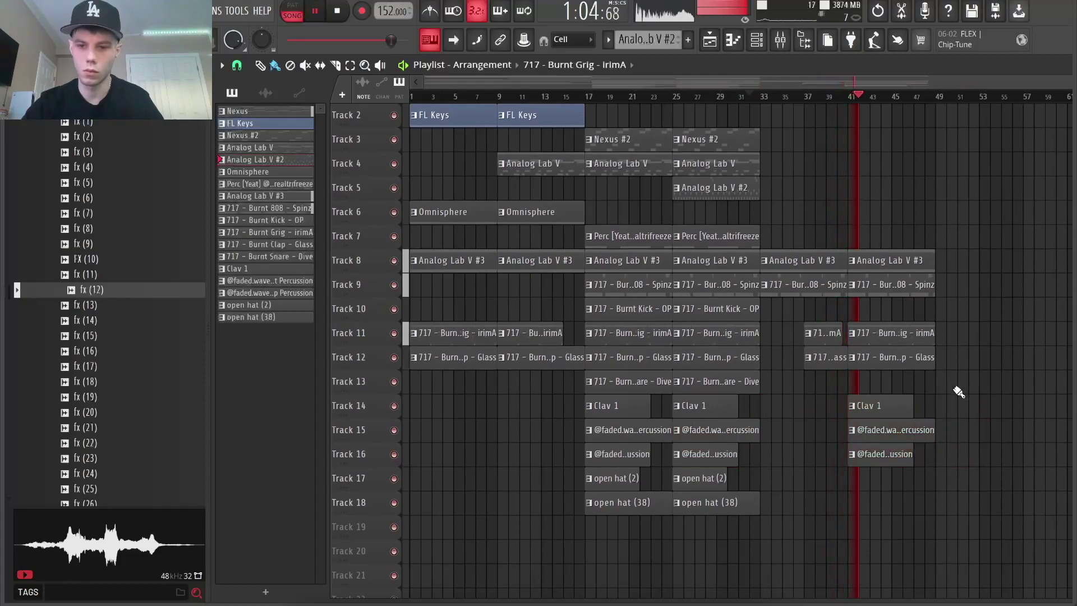
pyautogui.scroll(3, 958, 392)
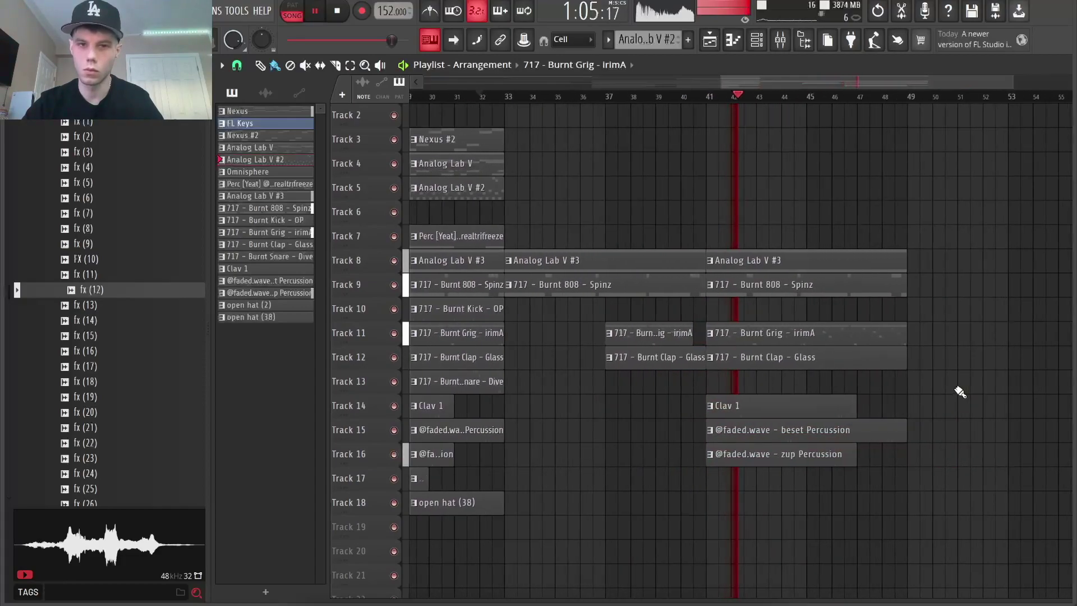
# Lower the zup Percussion and Clav 1 mixer faders
pyautogui.click(780, 41)
pyautogui.click(764, 224)
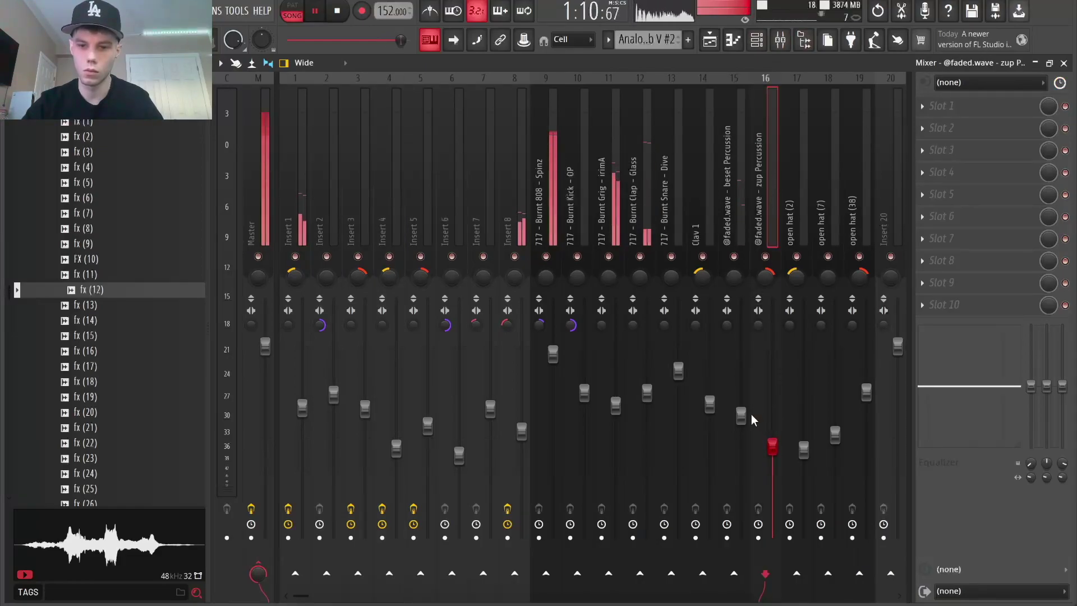
pyautogui.click(710, 407)
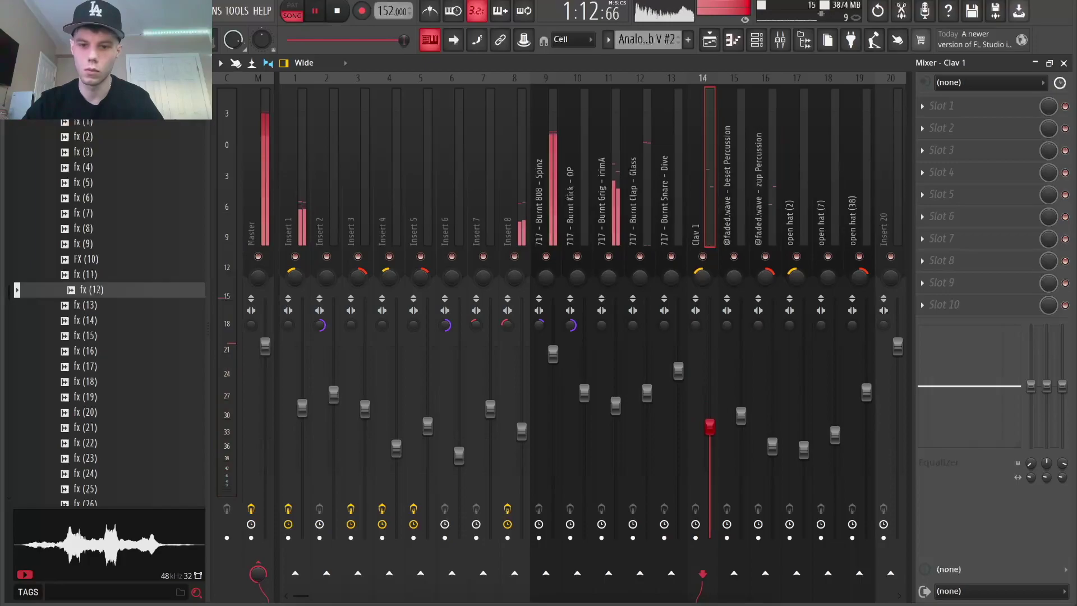
# Duplicate all the clips from bars 41 to 48 into bars 49 to 56
pyautogui.click(709, 40)
pyautogui.moveTo(942, 530); pyautogui.dragTo(873, 40)
pyautogui.hotkey('ctrl', 'b')
pyautogui.rightClick(867, 281)
pyautogui.hotkey('ctrl', 'z')
pyautogui.moveTo(715, 182); pyautogui.dragTo(973, 190)
pyautogui.rightClick(970, 191)
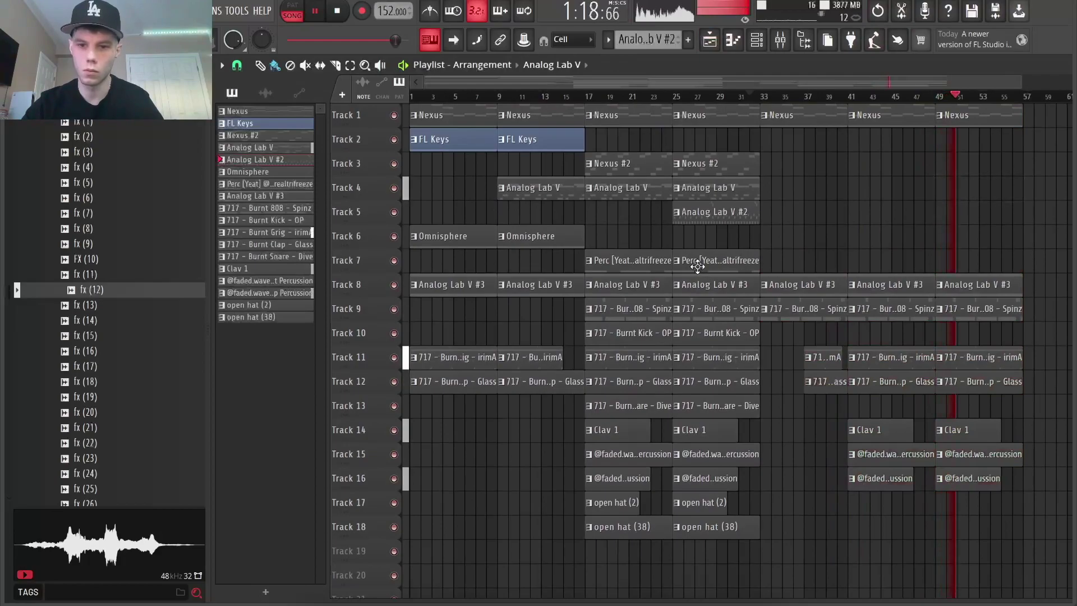
# Copy the Perc [Yeat] clip to bar 49 on Track 7 and repeat the FL Keys clip across bars 33 to 56 on Track 2
pyautogui.moveTo(694, 260); pyautogui.dragTo(961, 251)
pyautogui.moveTo(521, 138); pyautogui.dragTo(790, 150)
pyautogui.keyDown('ctrl'); pyautogui.click(793, 150); pyautogui.keyUp('ctrl')
pyautogui.hotkey('ctrl', 'b')
pyautogui.hotkey('ctrl', 'b')
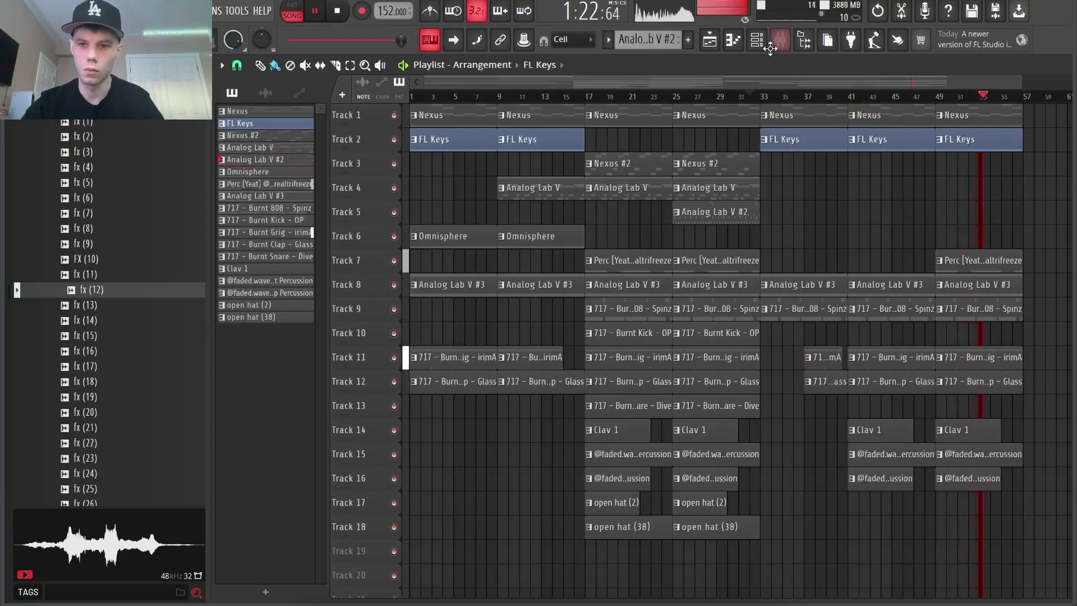
# Lower the Insert 8 and Insert 7 mixer faders
pyautogui.press('F9')
pyautogui.moveTo(522, 431); pyautogui.dragTo(521, 442)
pyautogui.moveTo(490, 409); pyautogui.dragTo(491, 436)
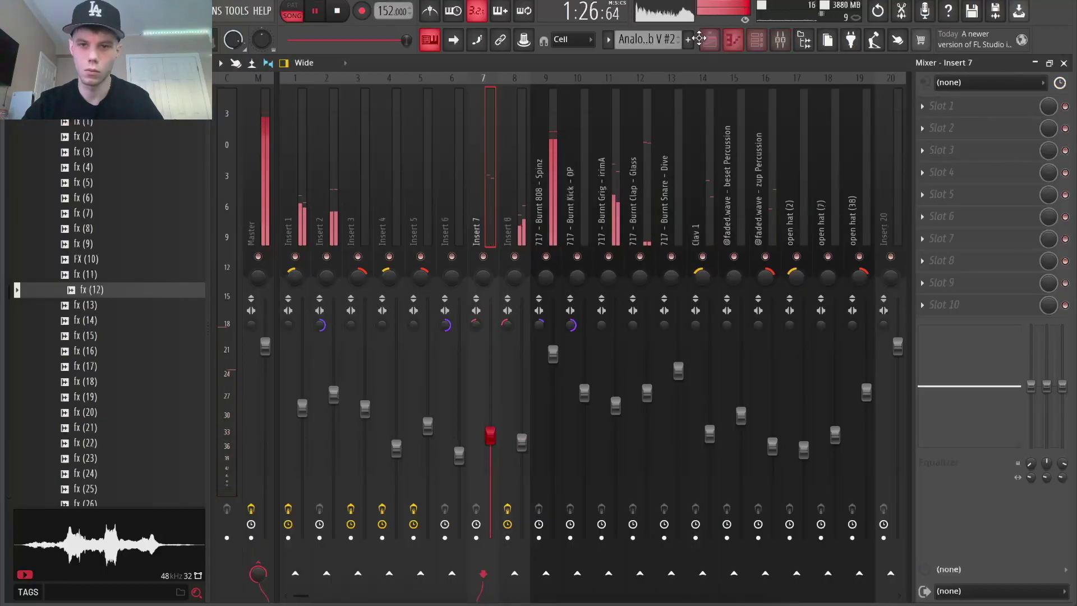
# Copy all the clips from bars 9 to 16 to bar 57 and restart playback from bar 57
pyautogui.press('F5')
pyautogui.moveTo(531, 427)
pyautogui.mouseDown()
pyautogui.moveTo(517, 119)
pyautogui.moveTo(981, 117)
pyautogui.mouseUp()
pyautogui.press('space')
pyautogui.click(960, 99)
pyautogui.press('space')
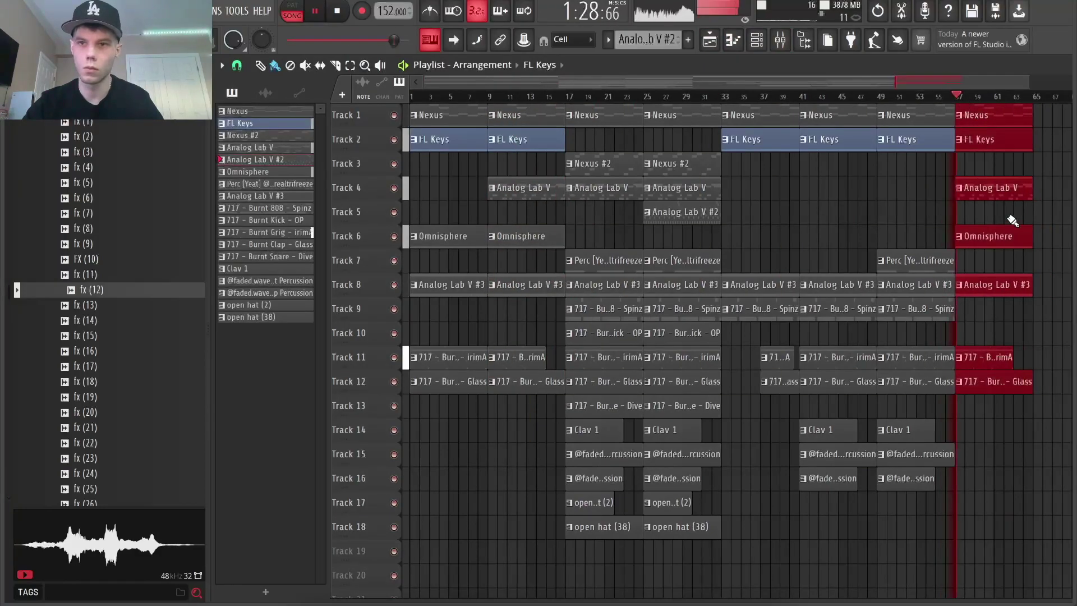
pyautogui.click(1050, 216)
pyautogui.scroll(-1, 618, 269)
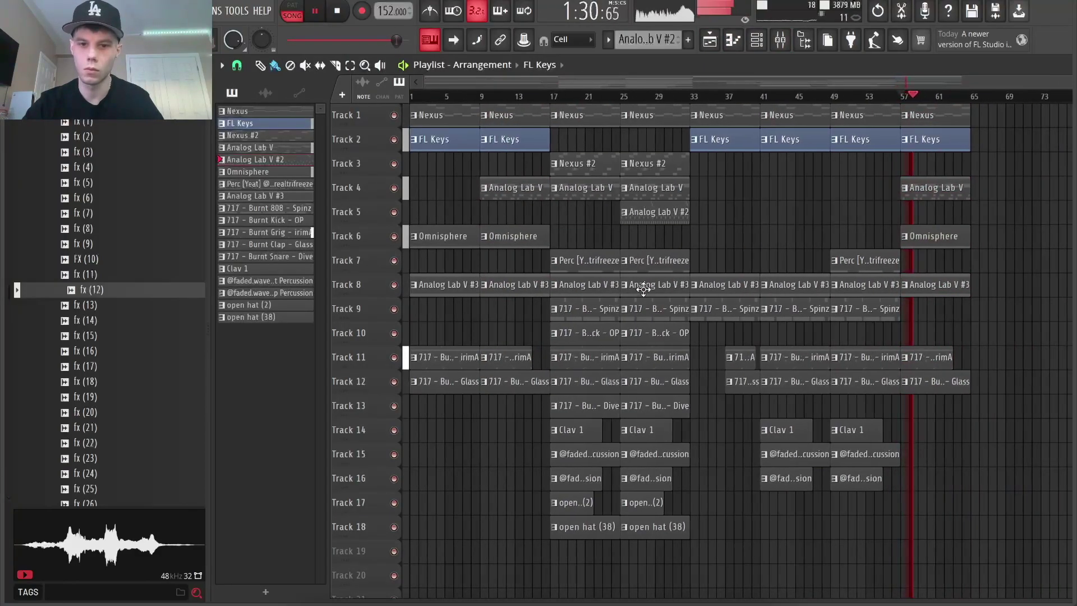
# Shorten the Burnt Grig clip at bar 57 on Track 11 so it ends at bar 61
pyautogui.moveTo(649, 562); pyautogui.dragTo(570, 101)
pyautogui.click(1031, 256)
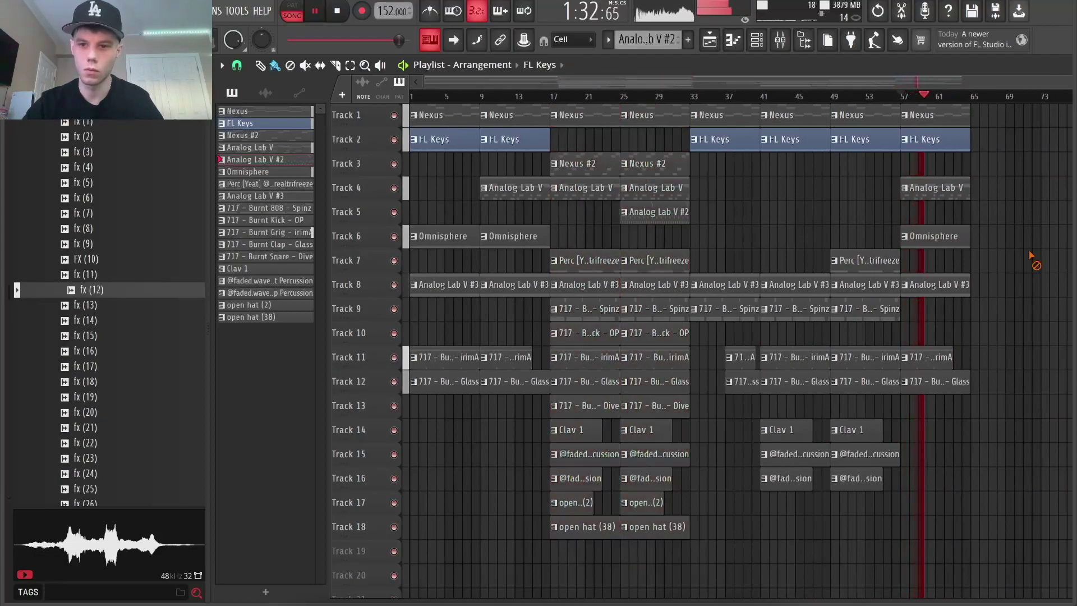
pyautogui.scroll(2, 977, 378)
pyautogui.moveTo(931, 358); pyautogui.dragTo(894, 344)
pyautogui.scroll(-2, 895, 343)
# Shorten the Burnt Clap clip at bar 57 on Track 12 so it ends at bar 64
pyautogui.moveTo(673, 547); pyautogui.dragTo(668, 383)
pyautogui.keyDown('ctrl'); pyautogui.click(957, 355); pyautogui.keyUp('ctrl')
pyautogui.scroll(3, 960, 355)
pyautogui.moveTo(991, 382); pyautogui.dragTo(974, 382)
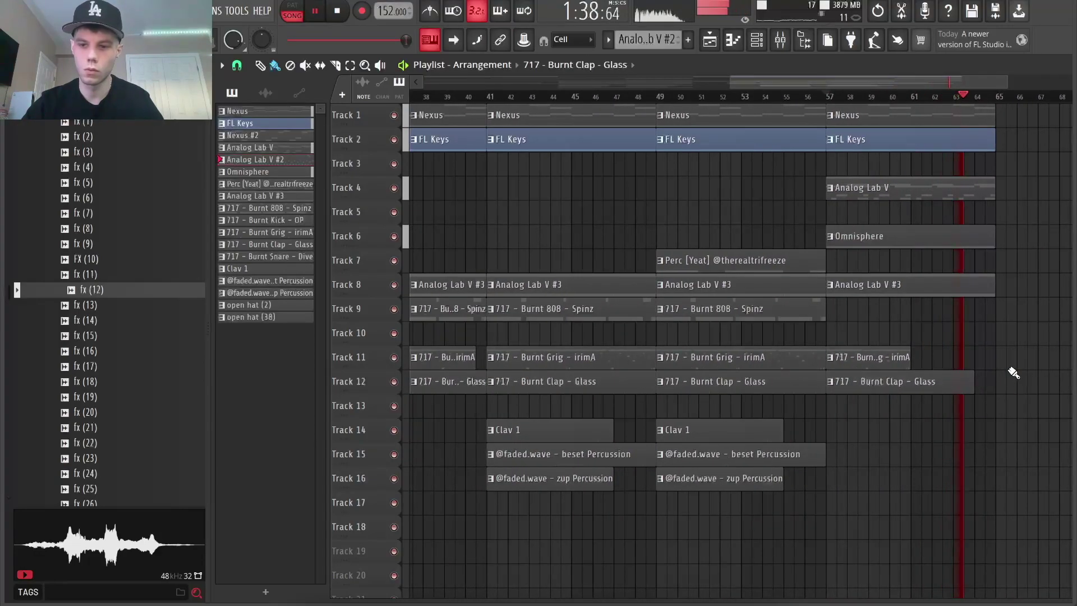
# Copy all the clips from bars 17 to 32 to bar 65, move the playhead there and stop playback
pyautogui.scroll(-3, 1012, 373)
pyautogui.moveTo(684, 540); pyautogui.dragTo(1011, 117)
pyautogui.click(977, 97)
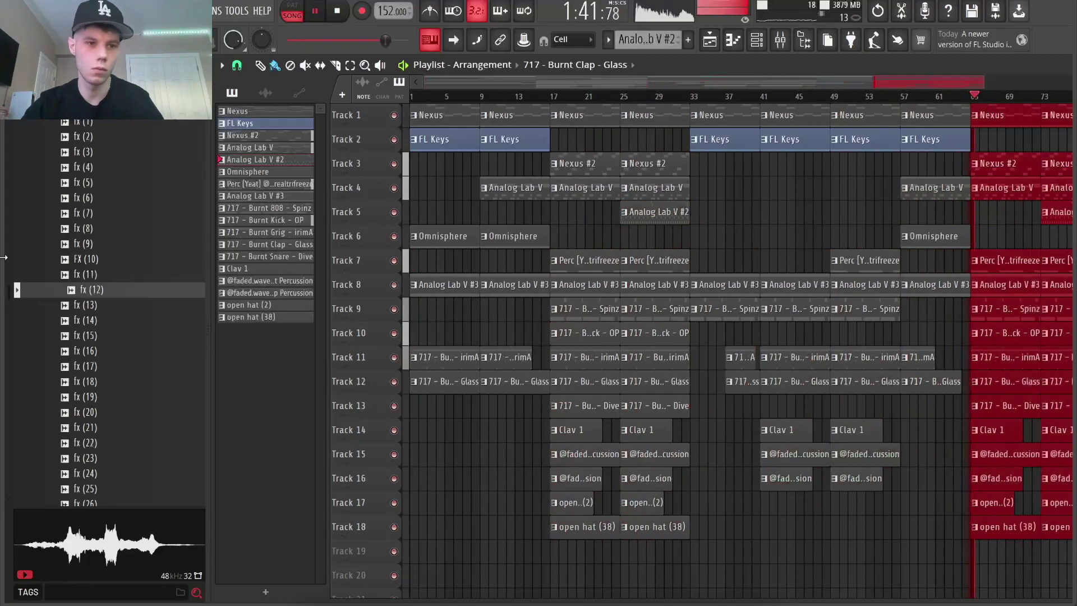
pyautogui.press('space')
# Audition the samples in the fx folder, from fx (1) through fx (38), for a transition effect
pyautogui.click(91, 169)
pyautogui.click(91, 139)
pyautogui.click(91, 126)
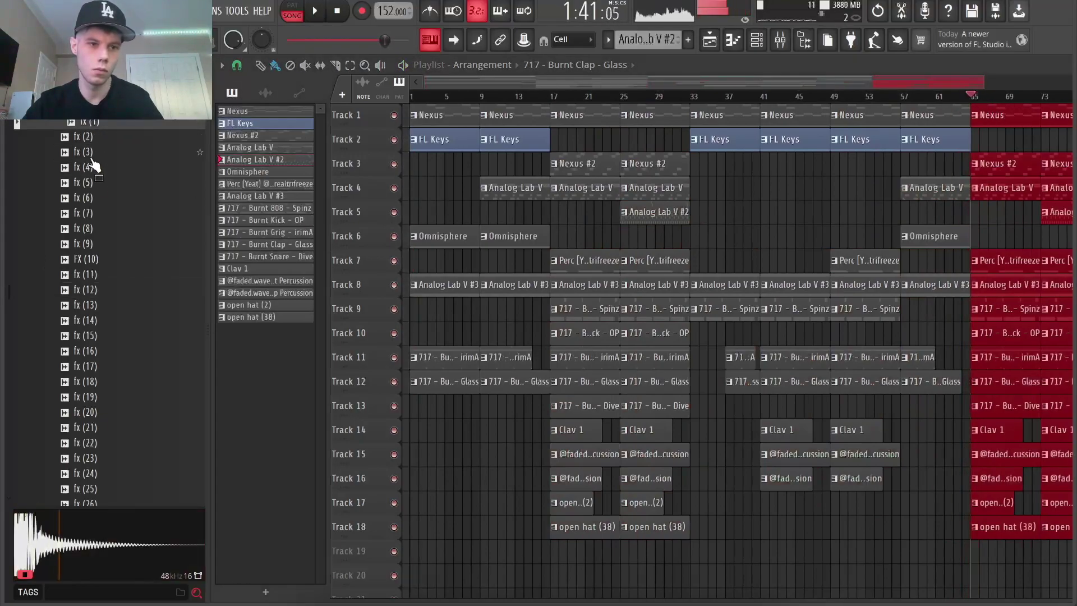
pyautogui.click(91, 157)
pyautogui.click(97, 186)
pyautogui.click(97, 200)
pyautogui.scroll(-3, 107, 314)
pyautogui.click(96, 425)
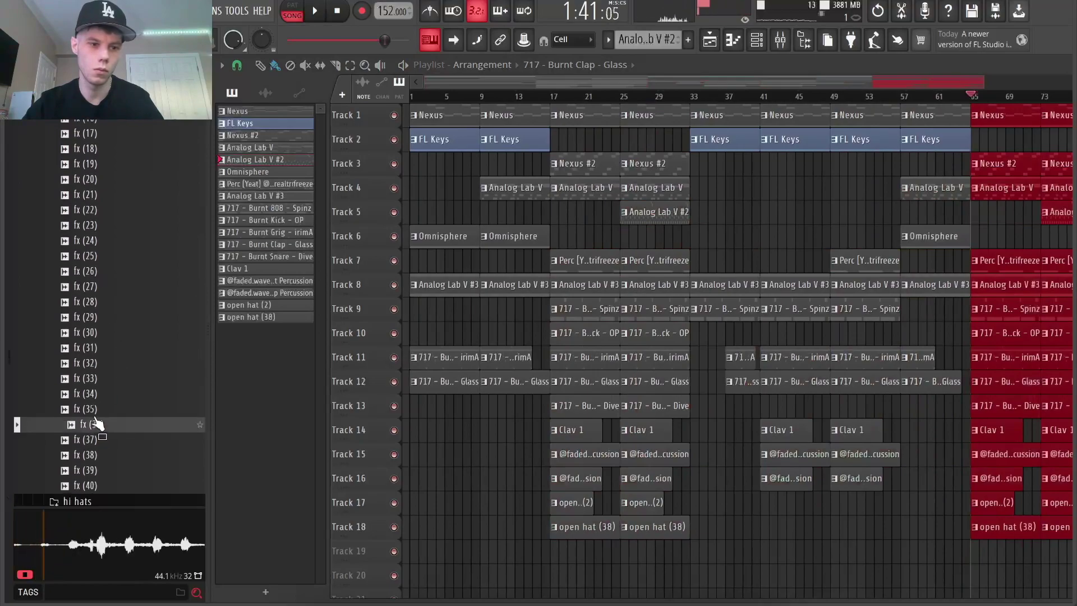
pyautogui.scroll(-1, 100, 417)
pyautogui.click(89, 412)
pyautogui.click(93, 396)
pyautogui.click(93, 382)
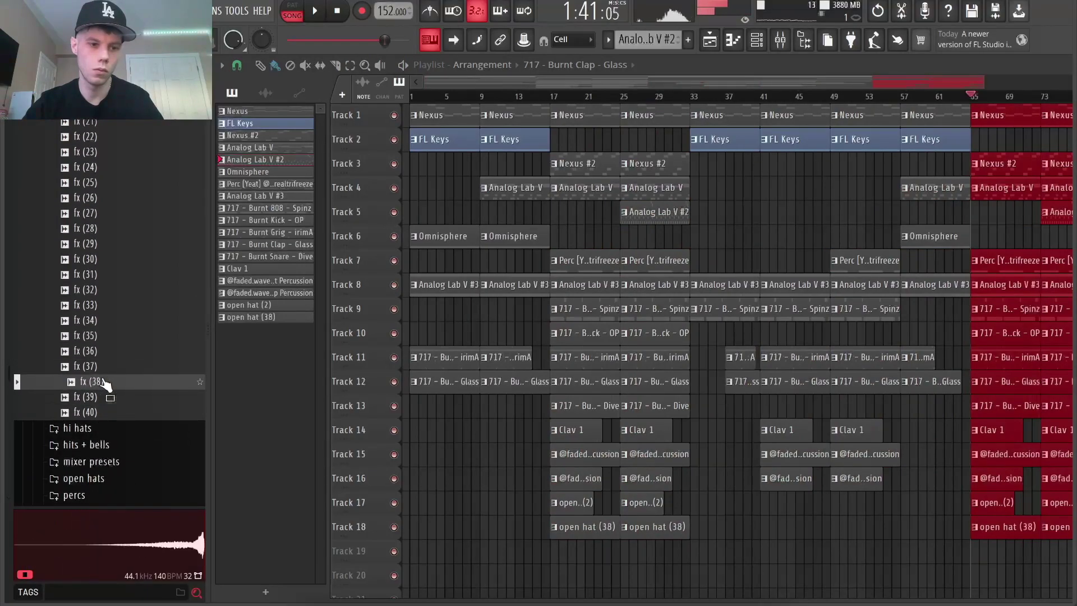
# Add the fx (38) sample to the playlist and place it on Track 19 just before bar 17
pyautogui.moveTo(107, 385); pyautogui.dragTo(530, 561)
pyautogui.scroll(5, 536, 554)
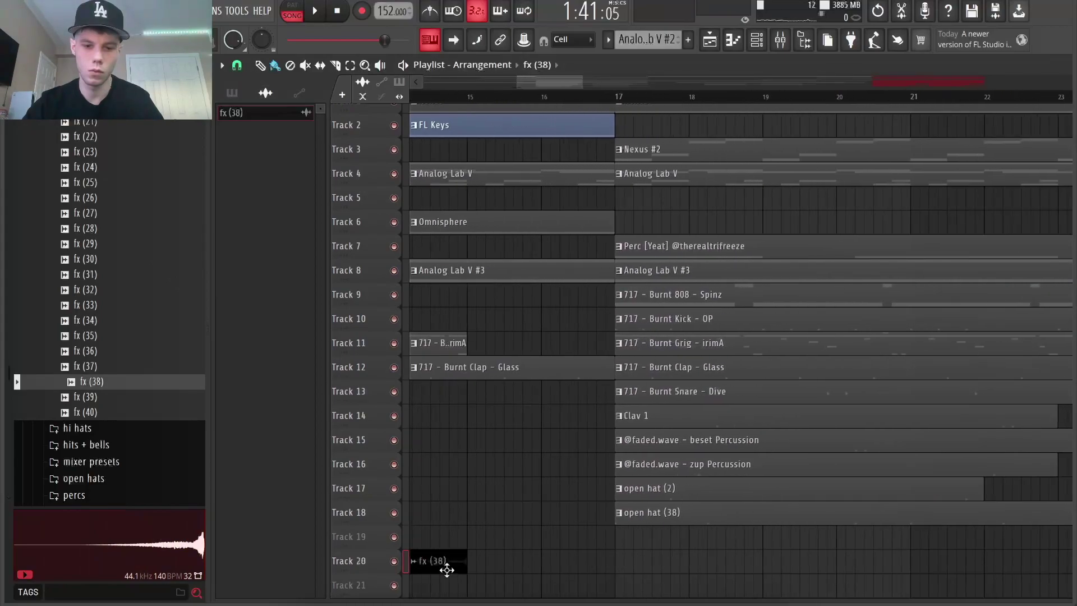
pyautogui.moveTo(452, 561); pyautogui.dragTo(575, 531)
# Open the fx (38) channel settings, route the sample to mixer track 20 and lower its fader during playback
pyautogui.doubleClick(597, 531)
pyautogui.click(451, 343)
pyautogui.click(448, 402)
pyautogui.click(678, 278)
pyautogui.click(681, 305)
pyautogui.hotkey('ctrl', 'l')
pyautogui.press('space')
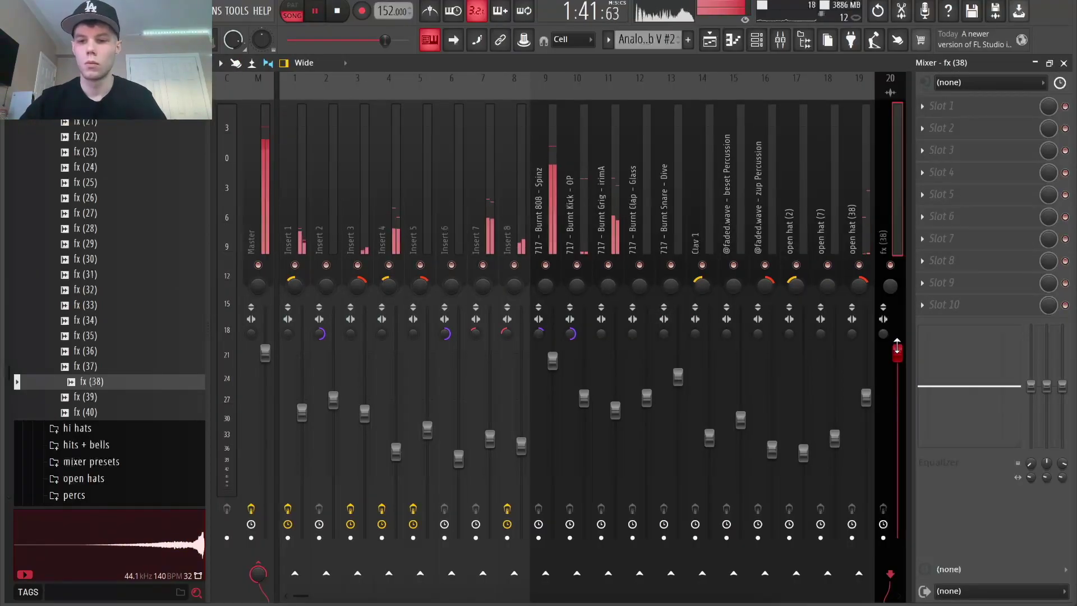
# Copy the fx (38) clip farther along Track 19 in the arrangement
pyautogui.click(710, 40)
pyautogui.scroll(-1, 579, 442)
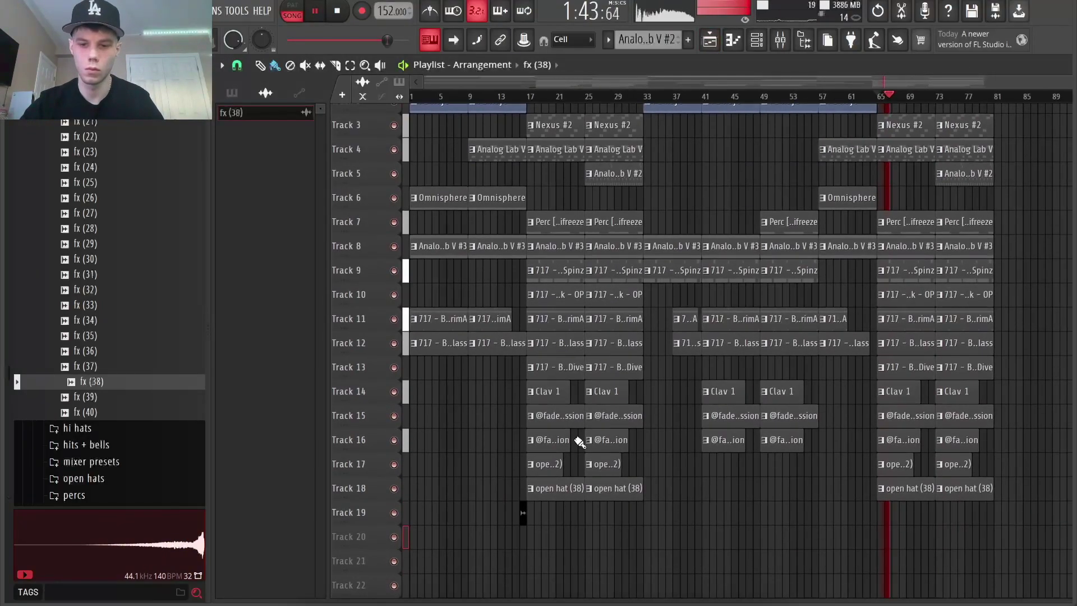
pyautogui.moveTo(541, 527); pyautogui.dragTo(769, 526)
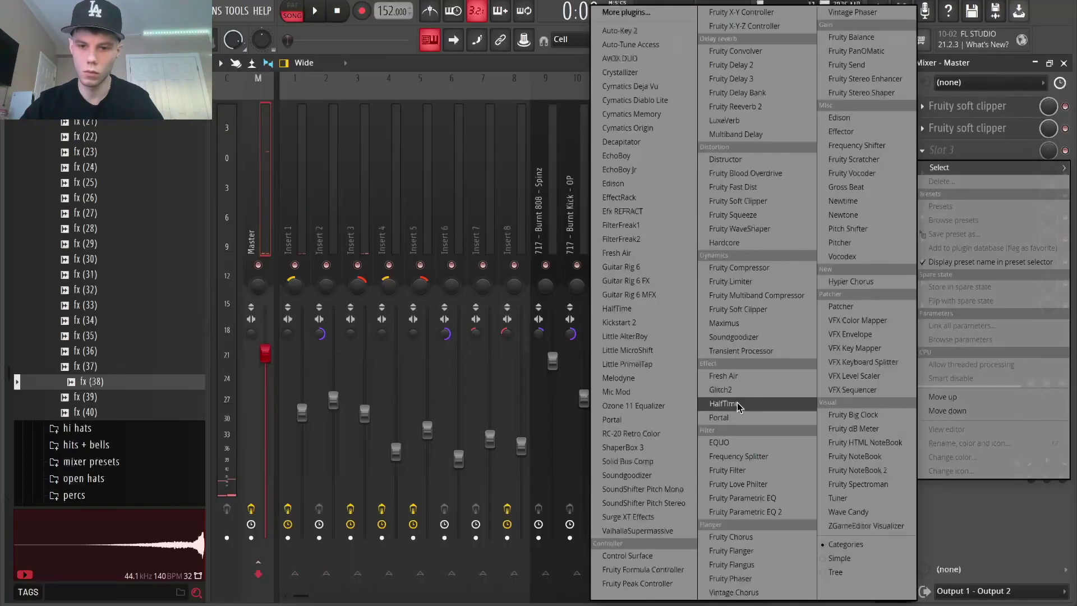
# Add the HalfTime effect to slot 3 of the Master mixer track
pyautogui.click(724, 403)
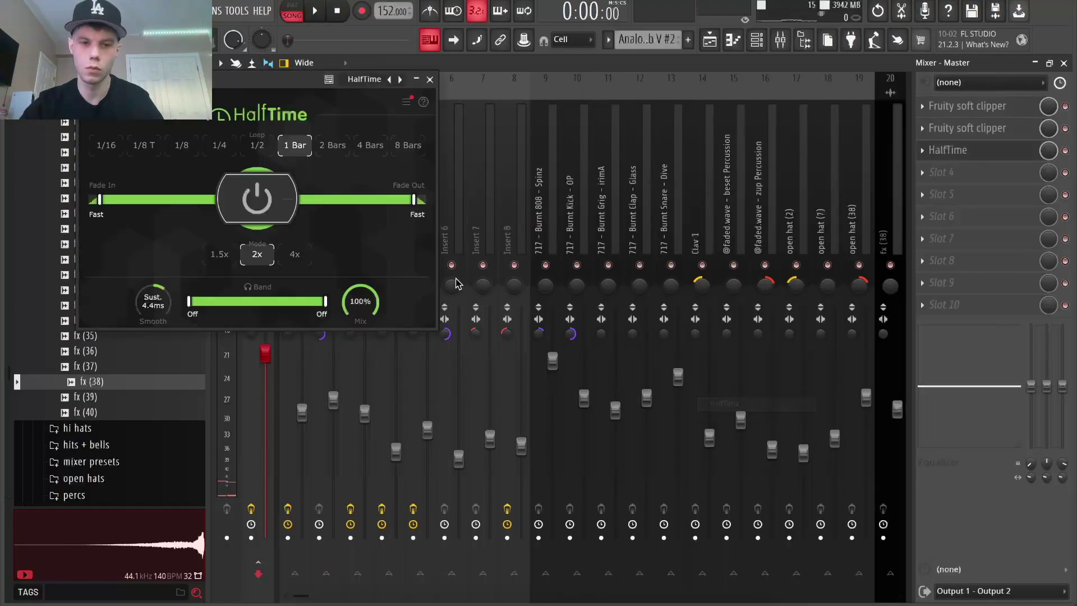
# Set the HalfTime loop length to 1/2, start playback and close the effect window
pyautogui.click(252, 147)
pyautogui.press('space')
pyautogui.click(430, 80)
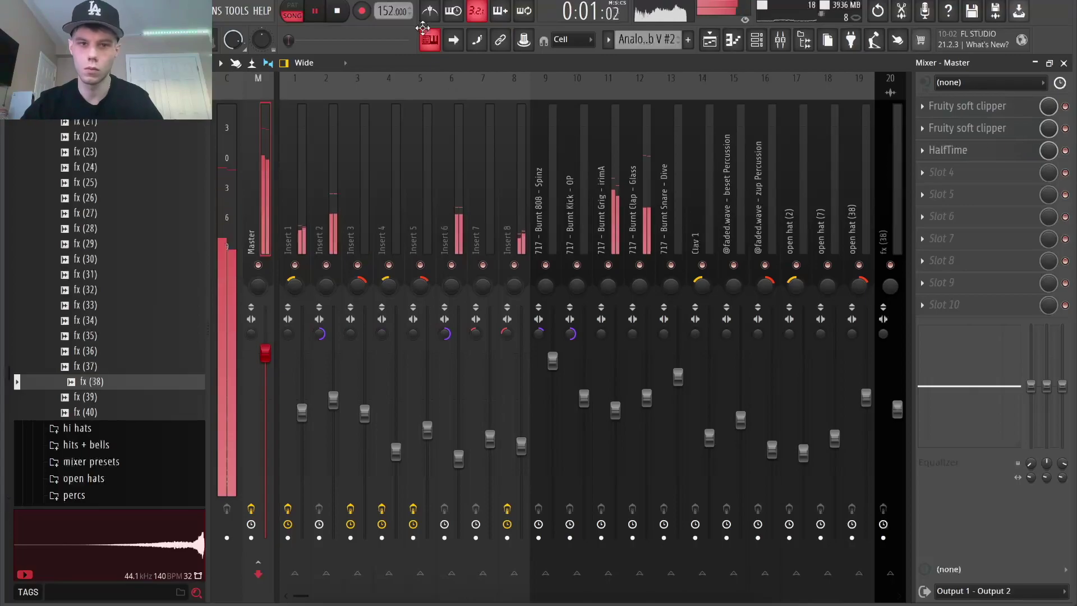
# Create an automation clip for the HalfTime mix level on Track 20 and make that track taller
pyautogui.rightClick(1048, 151)
pyautogui.click(1004, 262)
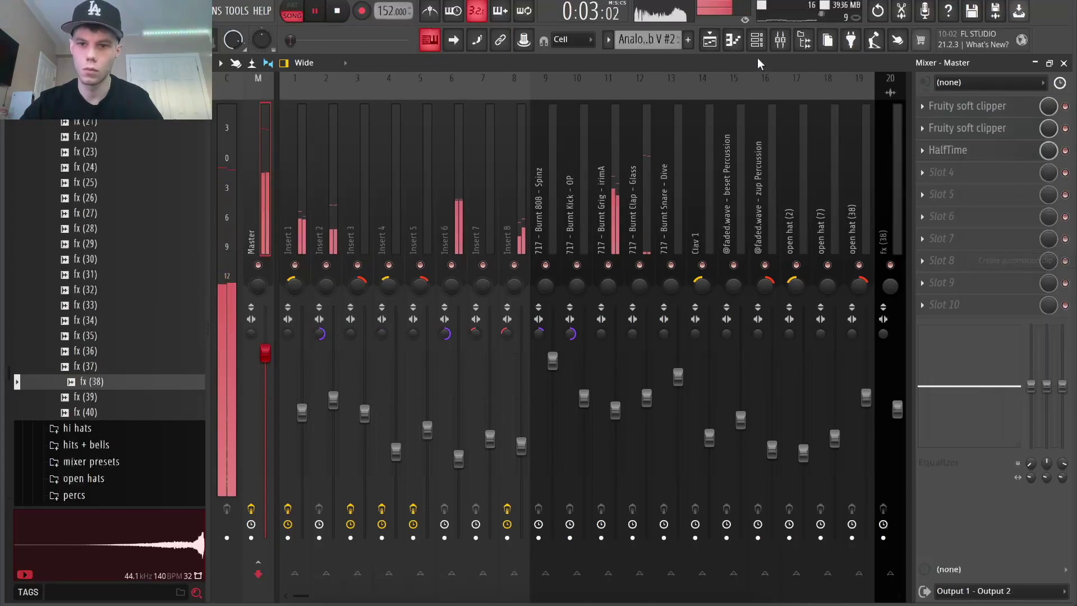
pyautogui.scroll(4, 480, 583)
pyautogui.moveTo(353, 501); pyautogui.dragTo(357, 515)
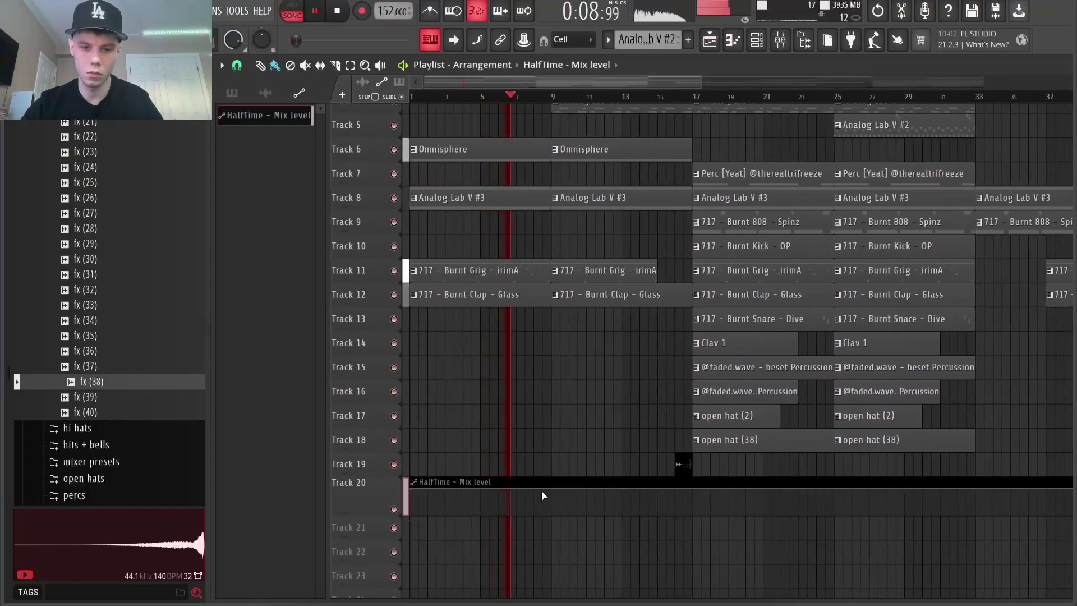
# Shape the HalfTime mix automation to drop to zero at bar 9 and stay at zero through the clip's end
pyautogui.moveTo(550, 509); pyautogui.dragTo(554, 523)
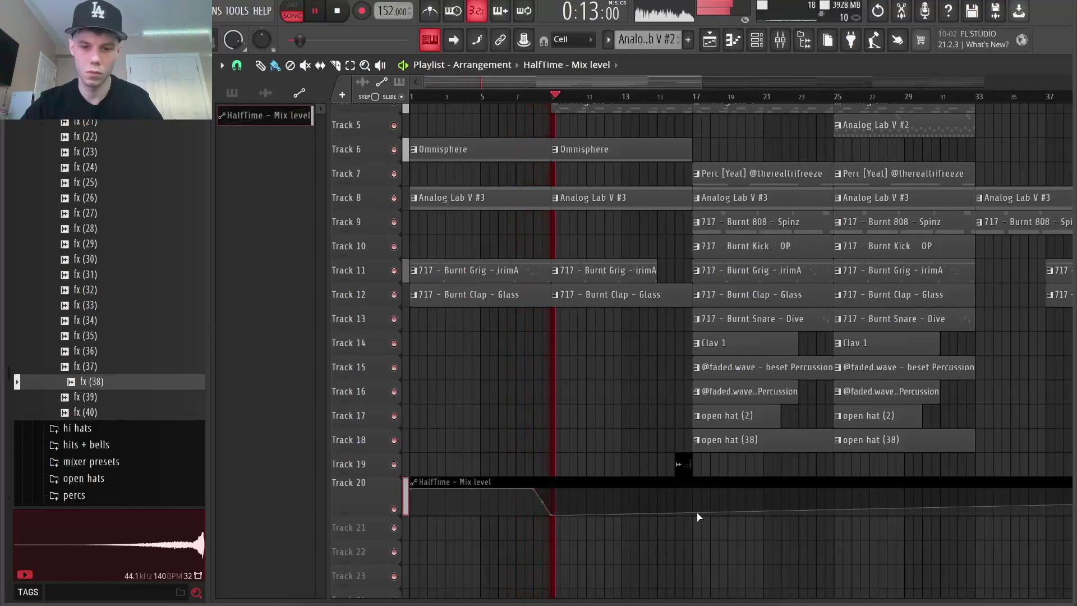
pyautogui.scroll(-3, 958, 499)
pyautogui.moveTo(995, 491); pyautogui.dragTo(993, 524)
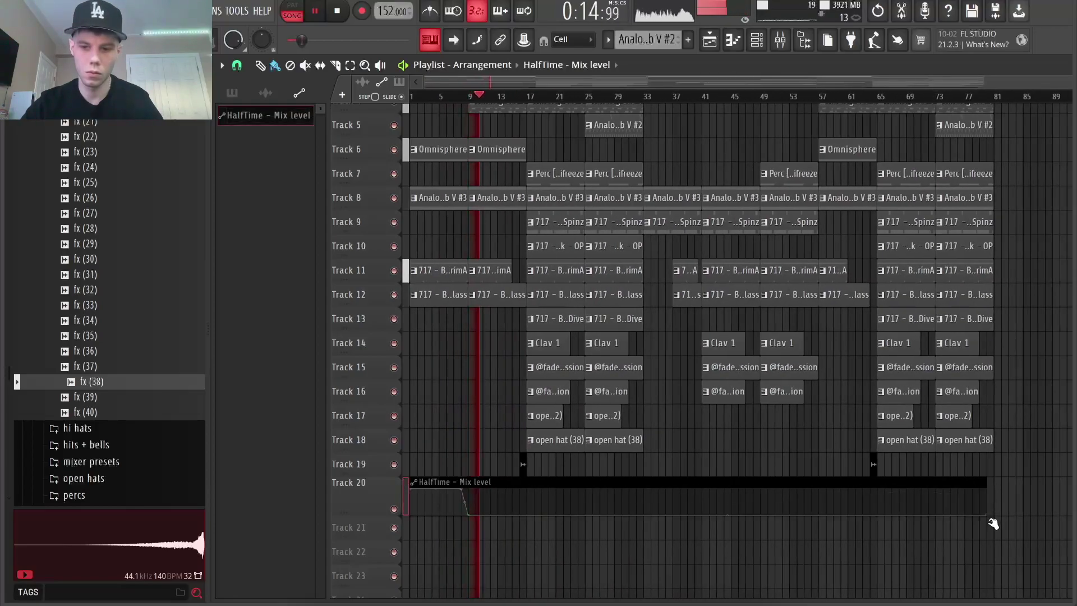
# Add Fruity Love Philter to slot 4 of the Master mixer track with the Simple lowpass preset
pyautogui.click(779, 39)
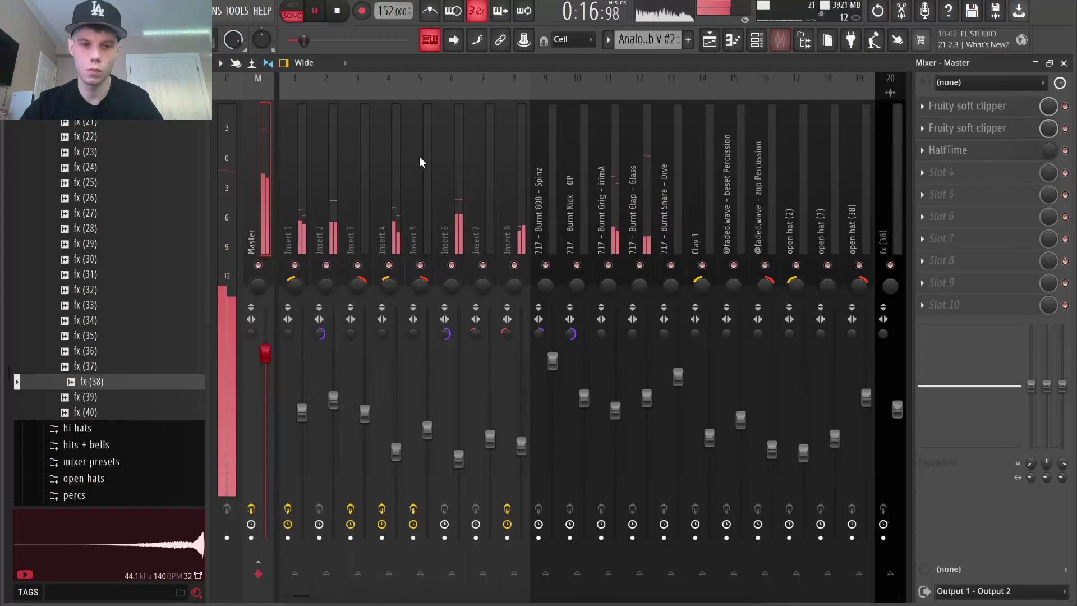
pyautogui.click(954, 172)
pyautogui.moveTo(953, 190)
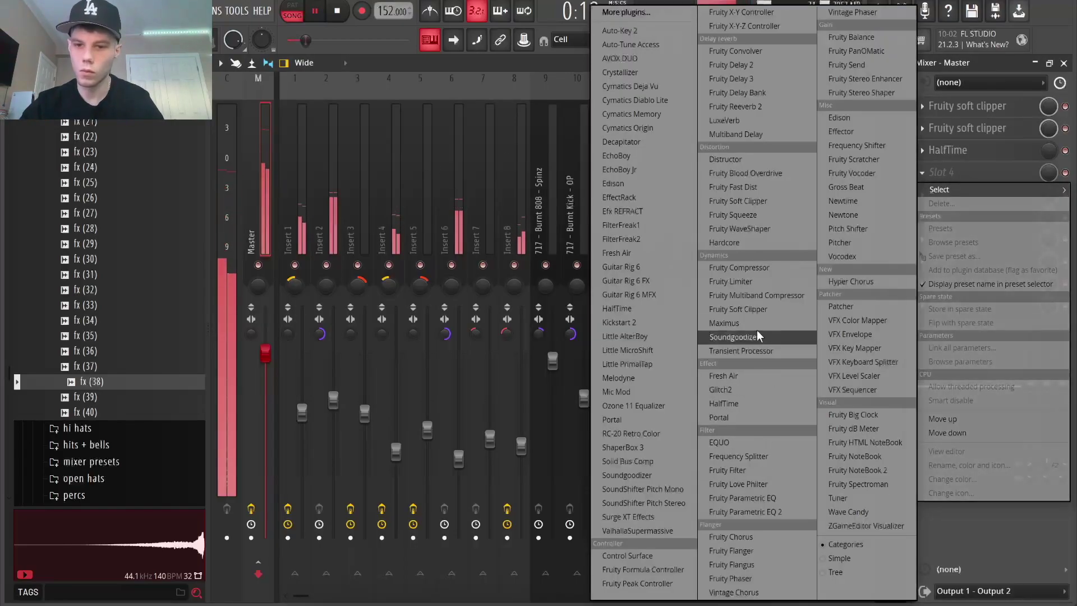
pyautogui.click(739, 484)
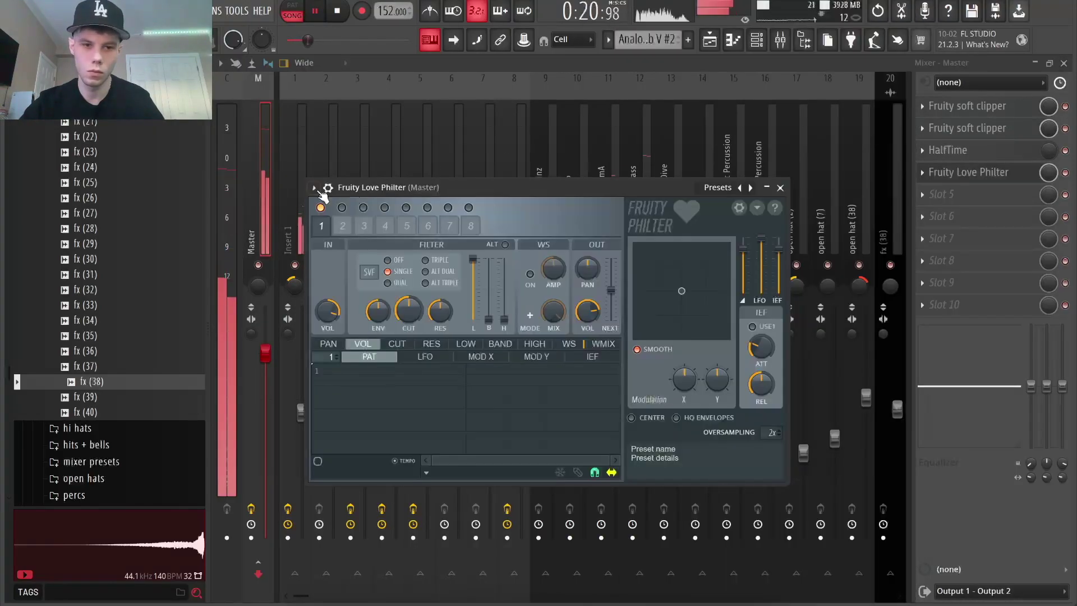
pyautogui.click(313, 188)
pyautogui.moveTo(341, 240)
pyautogui.click(500, 160)
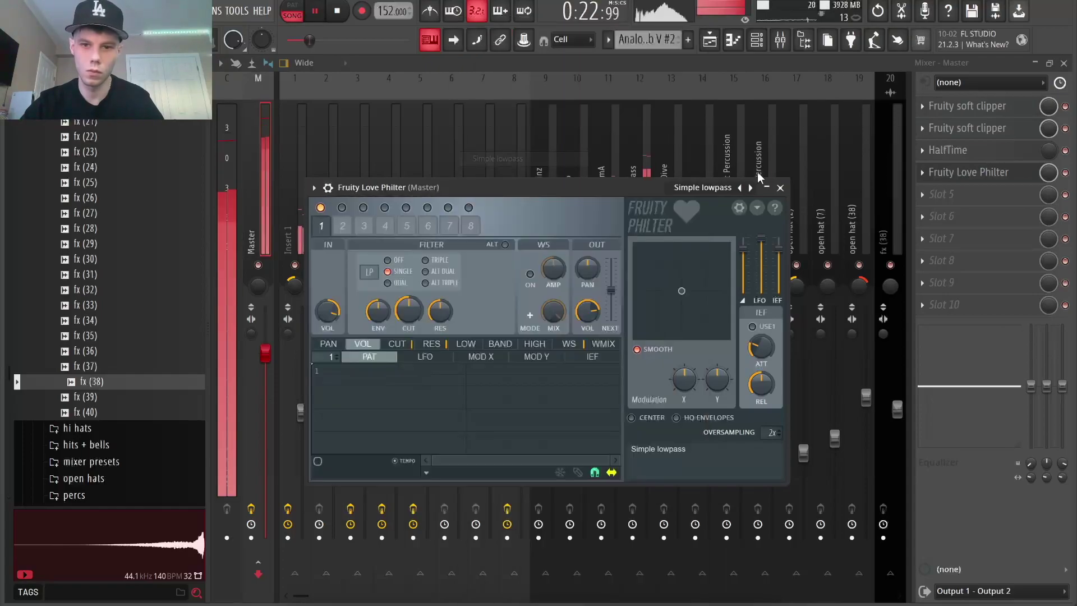
pyautogui.click(780, 187)
# Create an automation clip for the Love Philter mix level on Track 21 and make that track taller
pyautogui.rightClick(1054, 176)
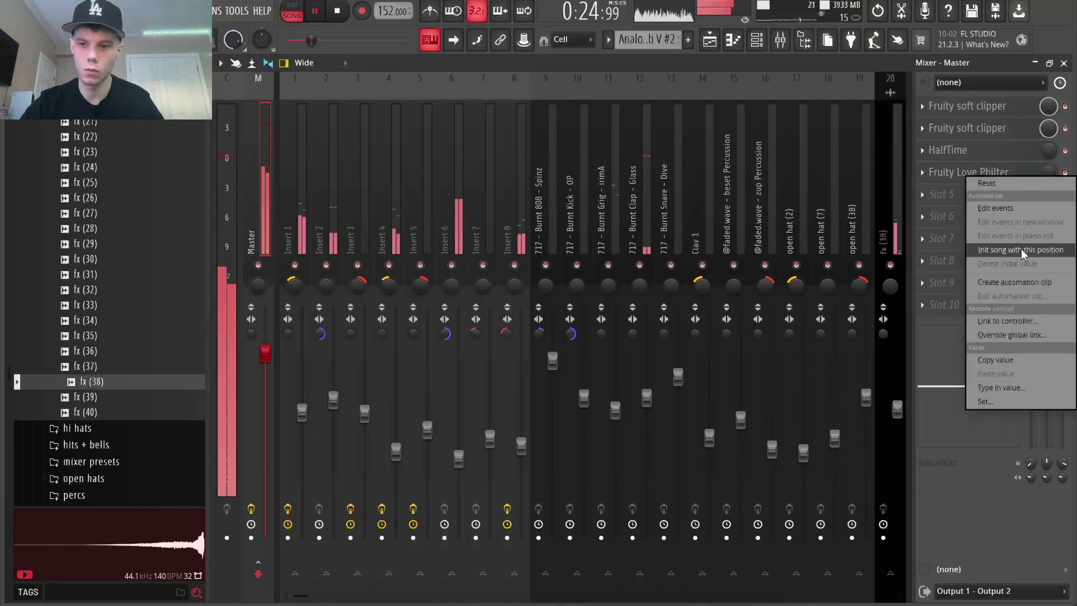
pyautogui.click(1021, 247)
pyautogui.scroll(-4, 605, 181)
pyautogui.scroll(5, 493, 401)
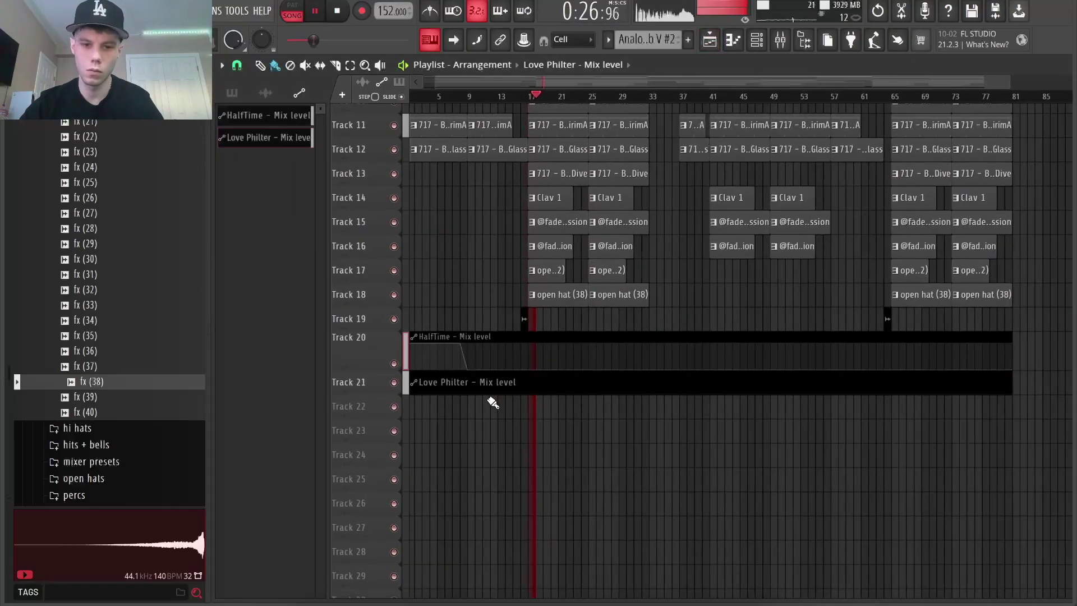
pyautogui.moveTo(369, 391); pyautogui.dragTo(365, 433)
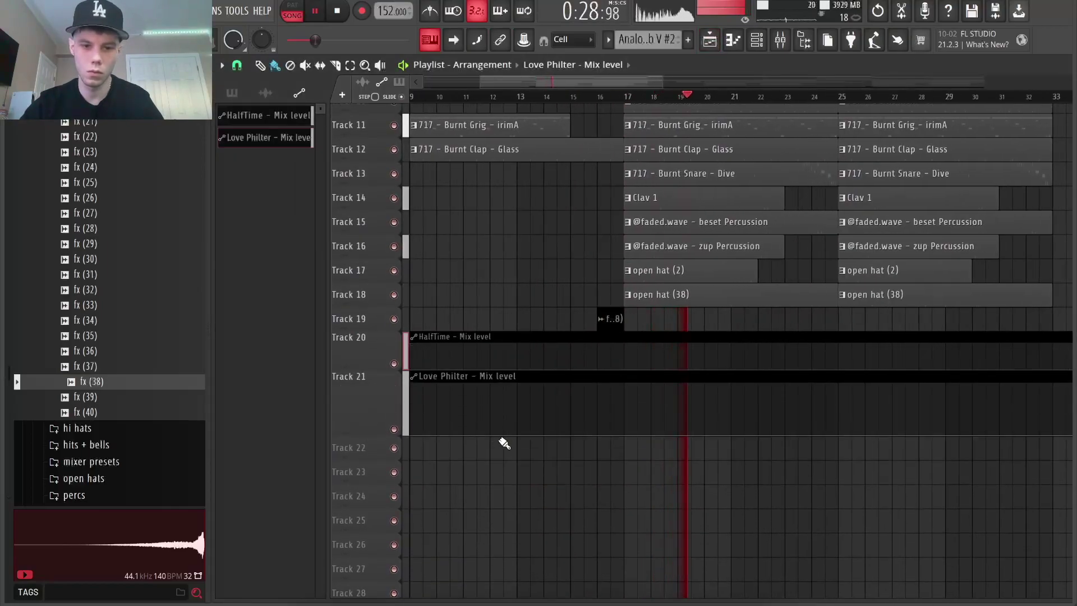
# Shape the Love Philter mix automation into a curved rise and fall that returns to zero at bar 17
pyautogui.rightClick(572, 385)
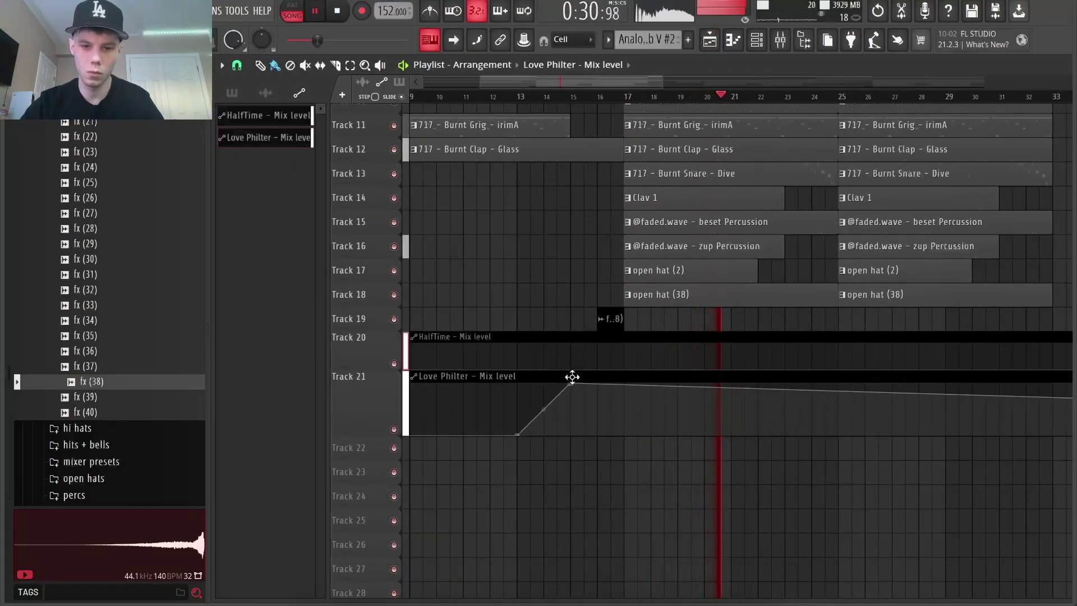
pyautogui.rightClick(626, 433)
pyautogui.moveTo(544, 409); pyautogui.dragTo(599, 393)
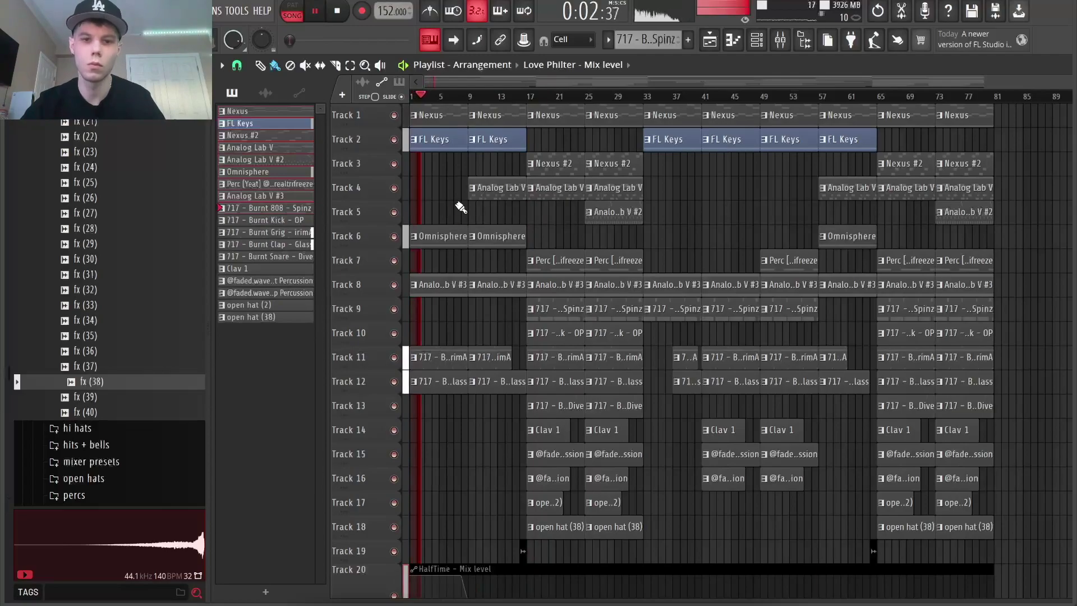
# Lower the 717 - Burnt Grig fader on mixer track 11 and add Fruity Parametric EQ 2 to its first slot
pyautogui.click(778, 44)
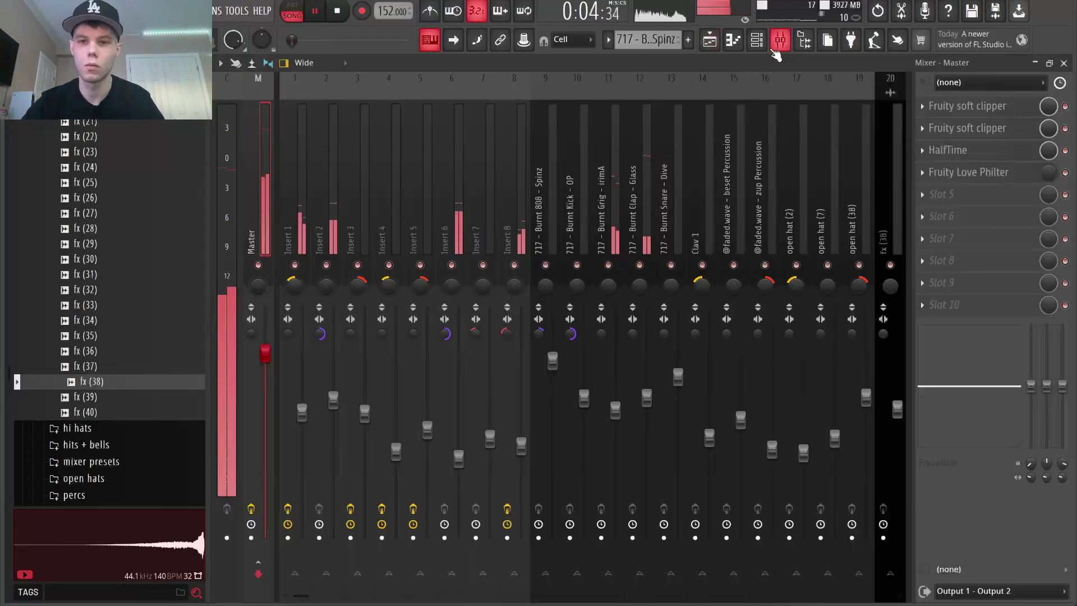
pyautogui.moveTo(612, 411); pyautogui.dragTo(616, 434)
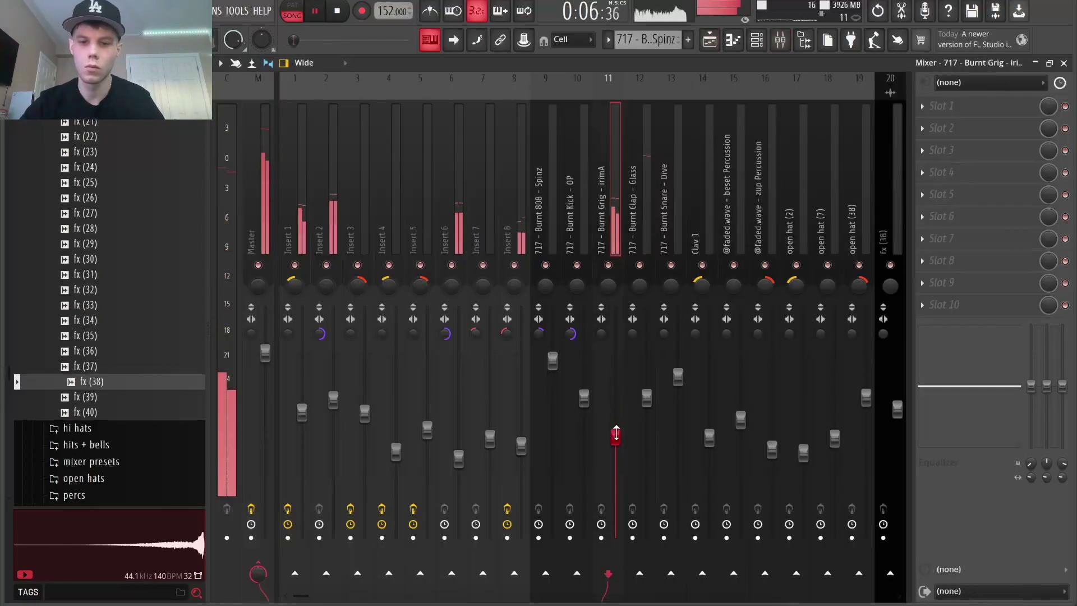
pyautogui.click(948, 109)
pyautogui.click(763, 512)
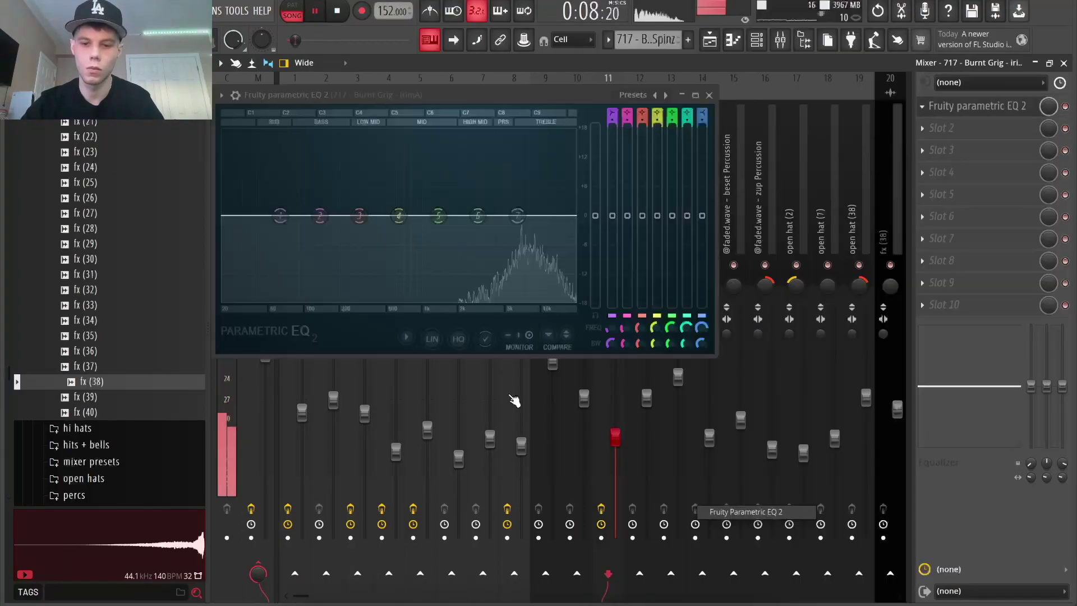
# Cut the Burnt Grig lows by pulling EQ band 1 fully down near 1 kHz, and close the equalizer
pyautogui.moveTo(283, 235); pyautogui.dragTo(438, 298)
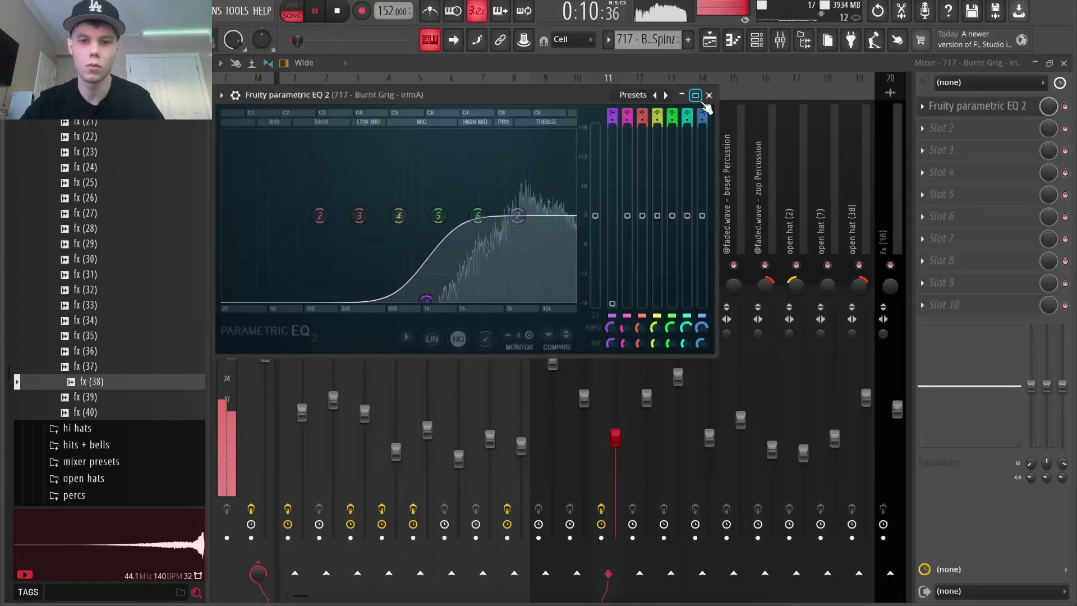
pyautogui.click(709, 95)
pyautogui.click(709, 40)
# Review the arrangement's tracks, section layout and automation clips in the playlist during playback
pyautogui.scroll(-2, 472, 320)
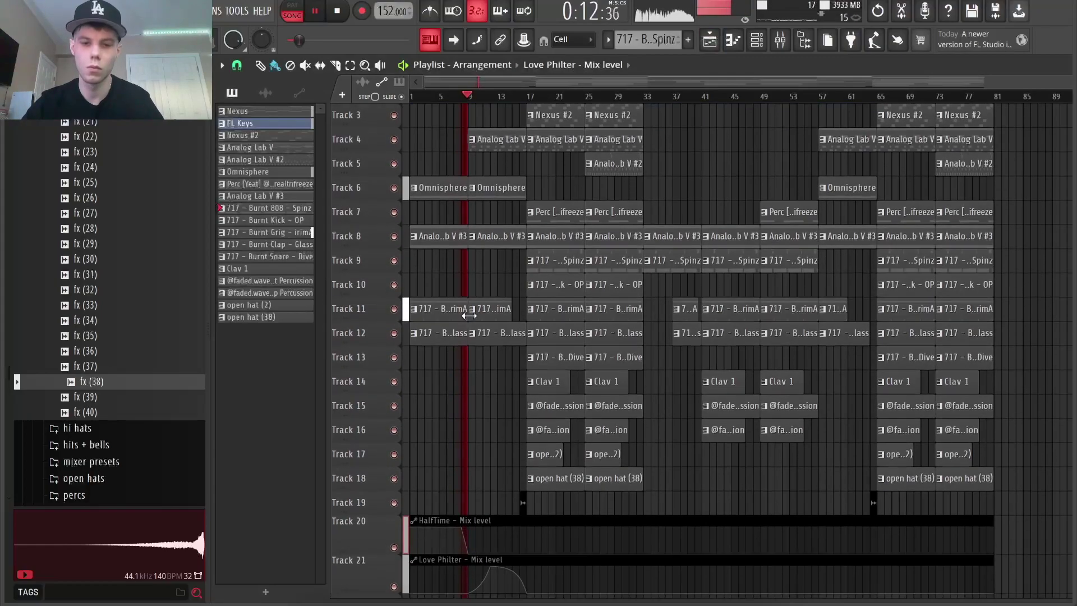
pyautogui.scroll(2, 460, 328)
pyautogui.scroll(-5, 457, 329)
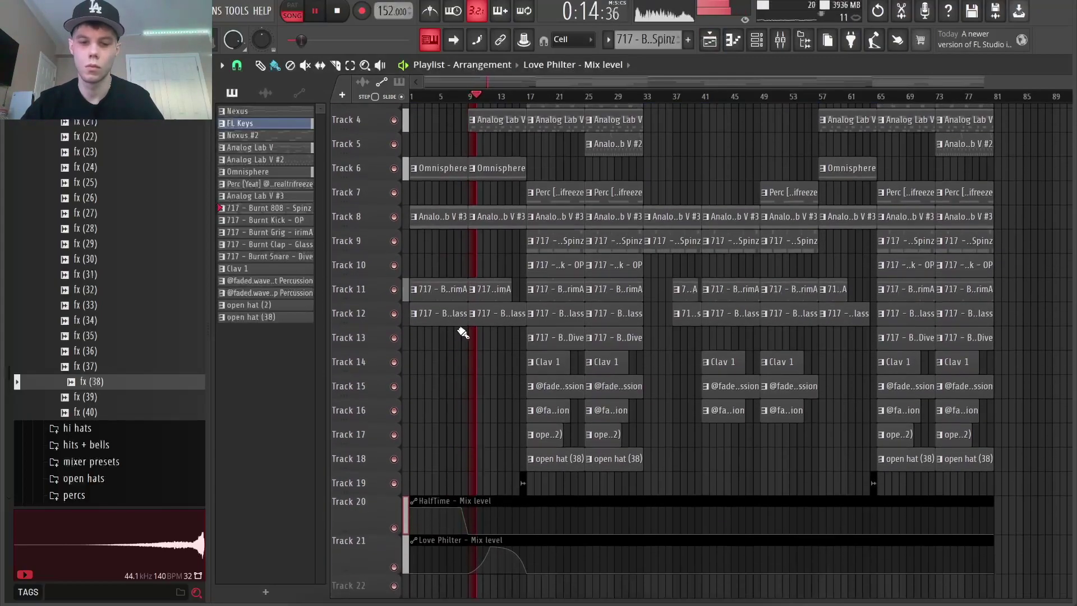
pyautogui.scroll(3, 444, 559)
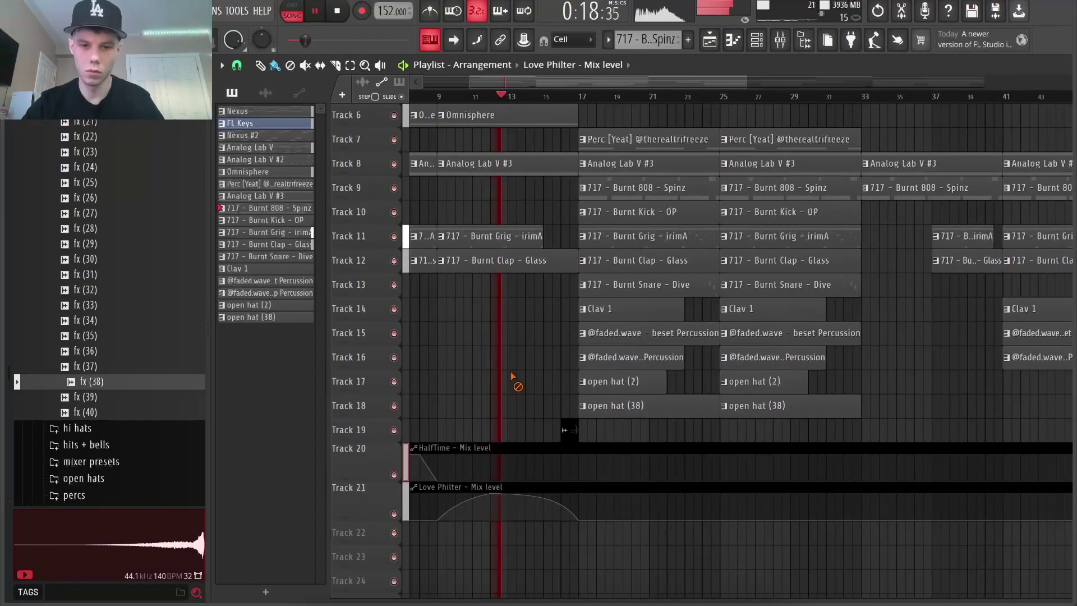
pyautogui.scroll(5, 511, 391)
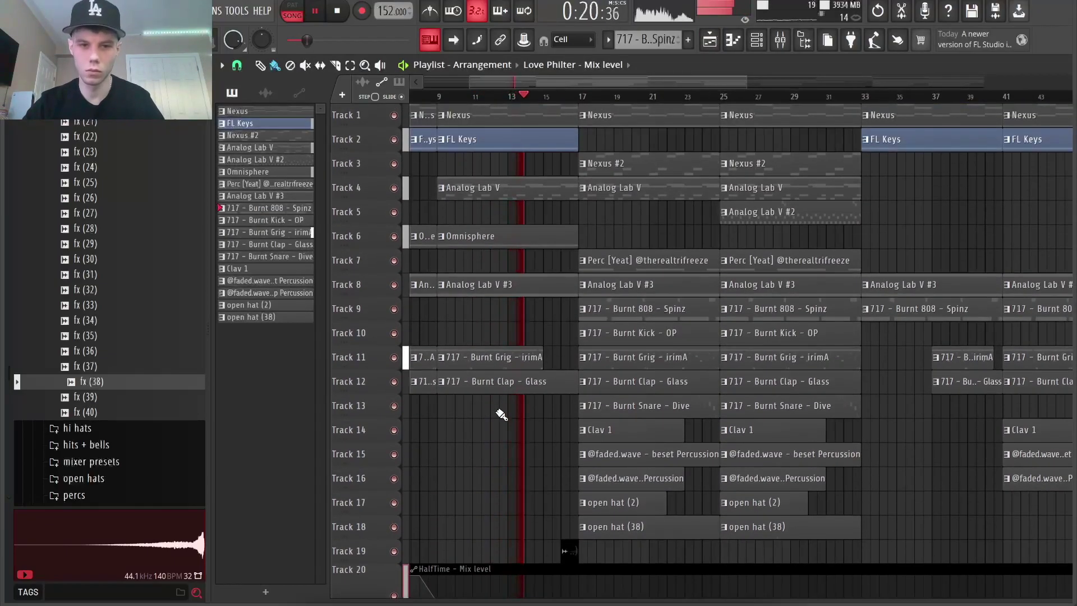
pyautogui.scroll(1, 499, 415)
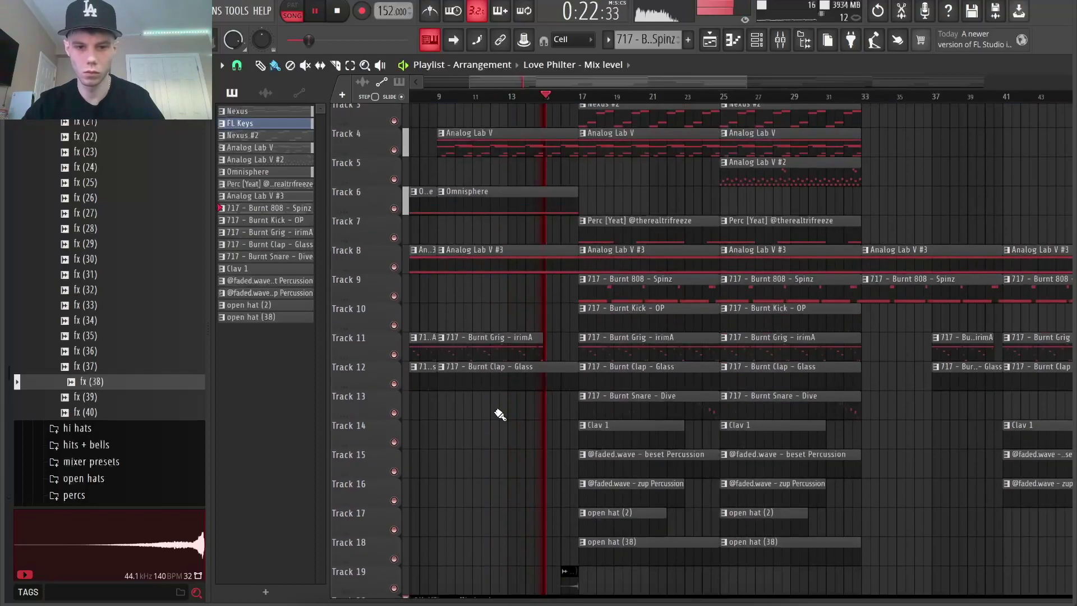
pyautogui.scroll(-3, 499, 415)
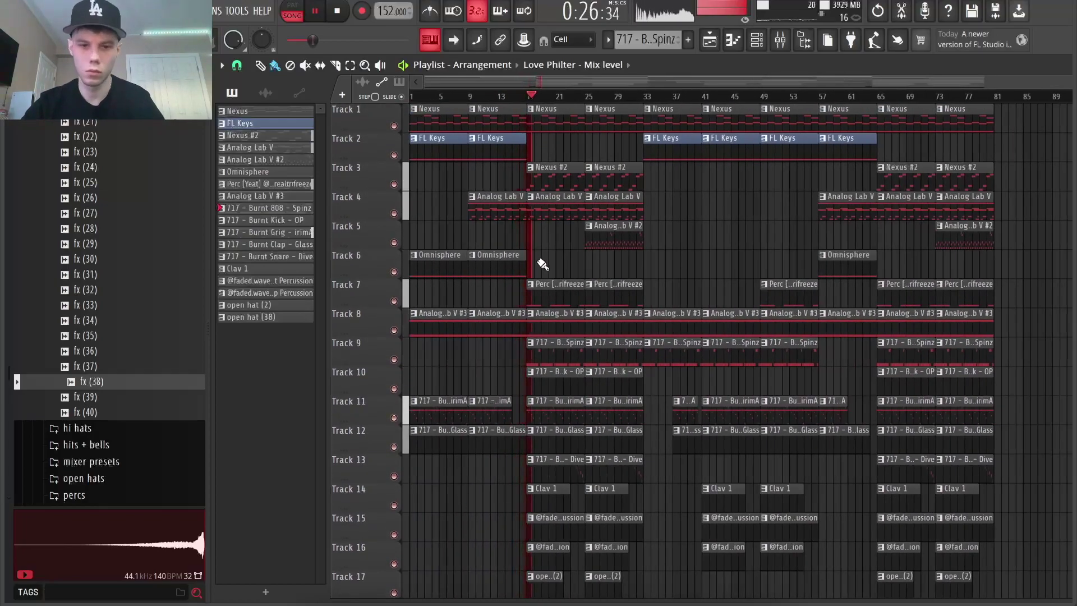
pyautogui.click(780, 40)
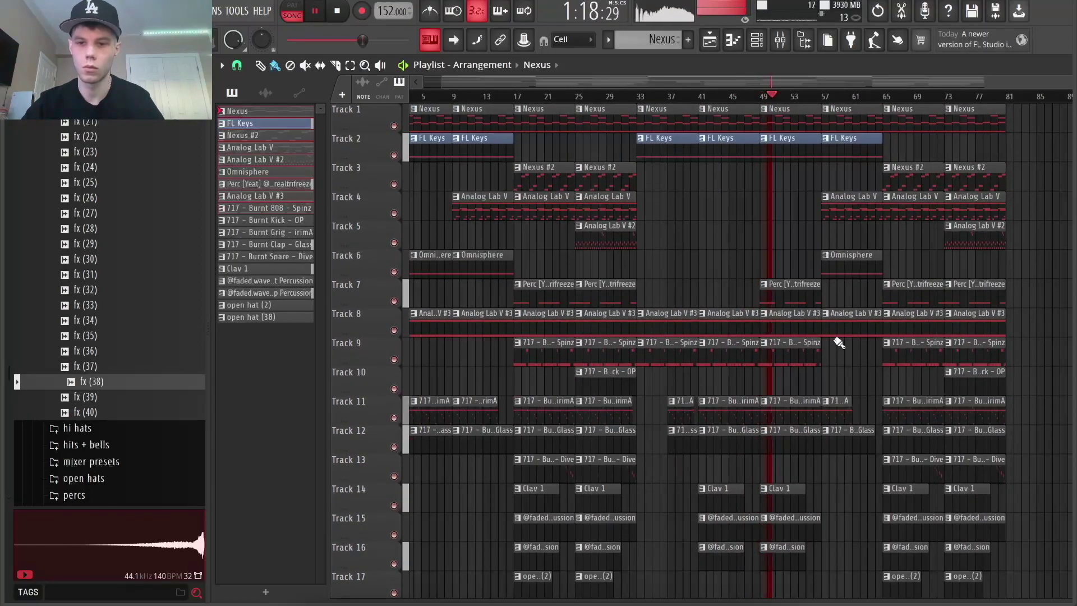
# Move all pattern and fx clips of the bar 65–81 section eight bars earlier so the section starts at bar 57
pyautogui.scroll(-3, 925, 449)
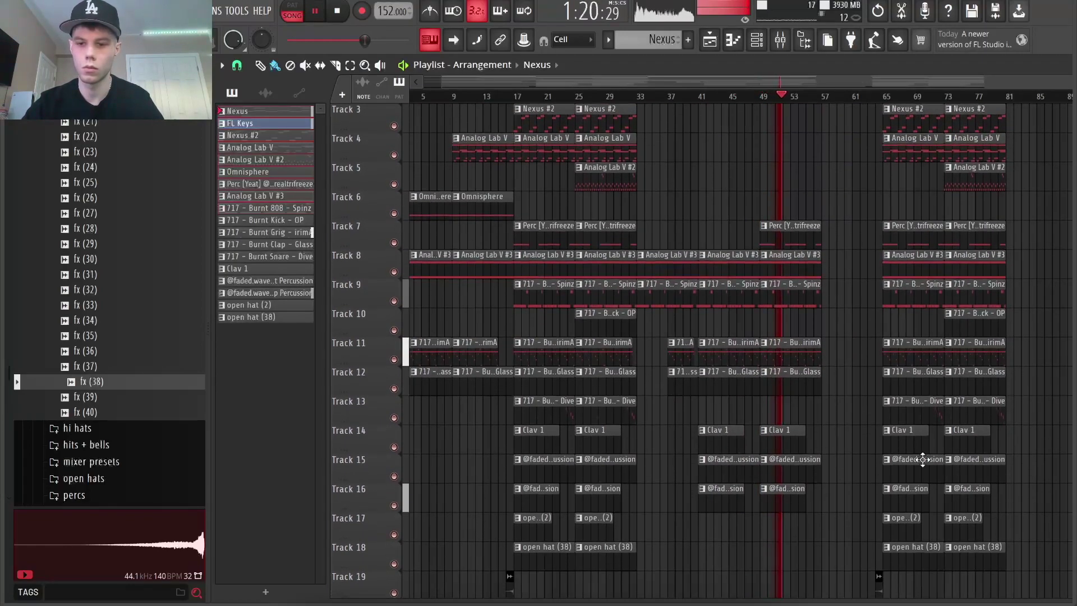
pyautogui.moveTo(1008, 531); pyautogui.dragTo(855, 106)
pyautogui.scroll(-6, 883, 336)
pyautogui.moveTo(904, 469); pyautogui.dragTo(882, 475)
pyautogui.moveTo(902, 440); pyautogui.dragTo(840, 447)
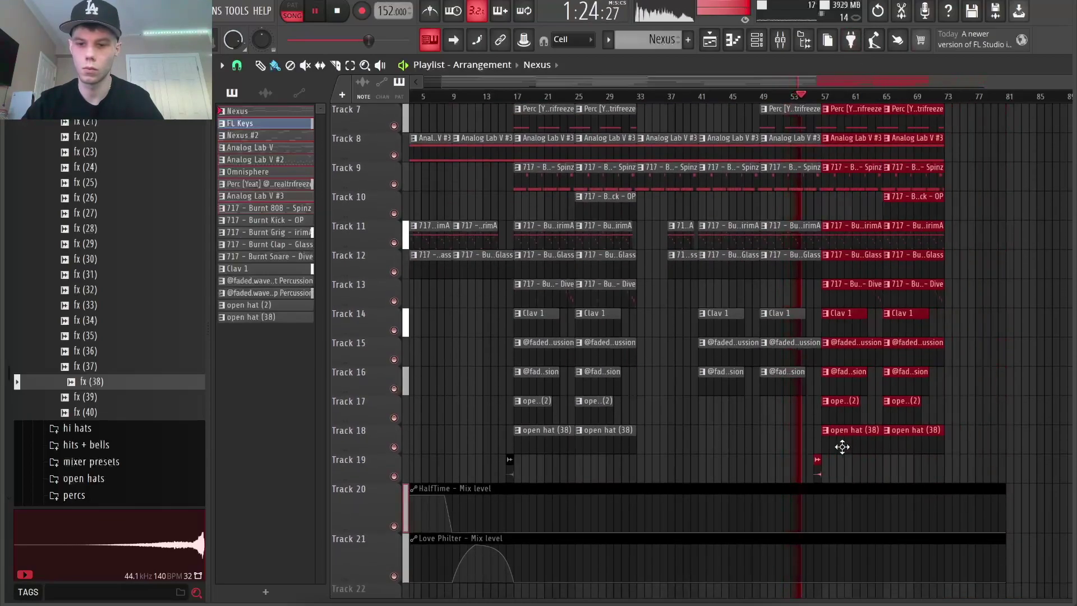
pyautogui.click(912, 350)
# Stop playback and add a curved rise and fall to the Love Philter automation from bar 55 to 57, peaking at bar 56
pyautogui.scroll(3, 877, 240)
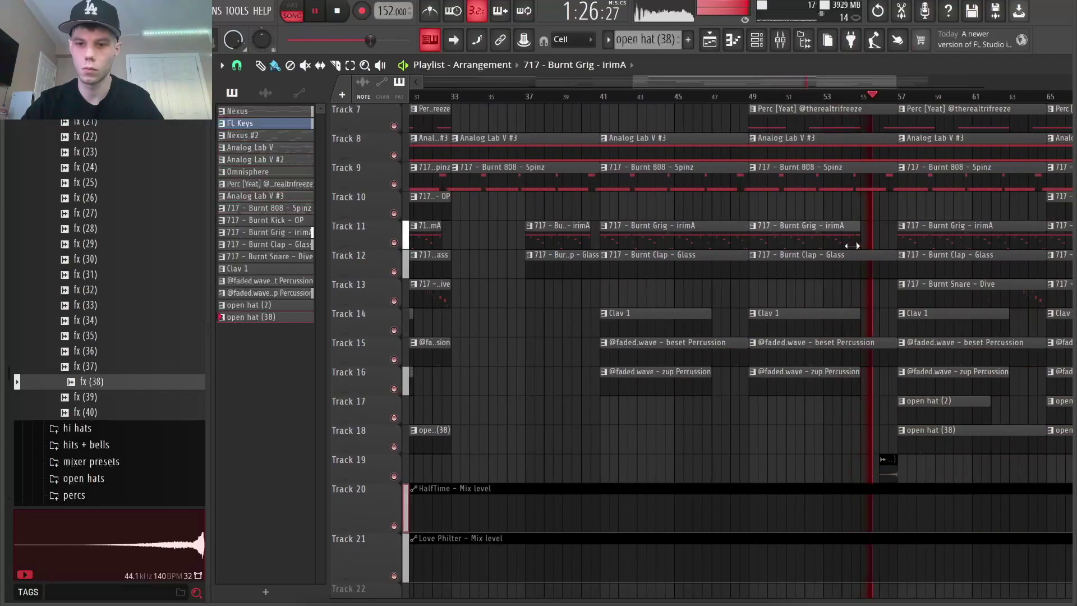
pyautogui.scroll(-2, 874, 234)
pyautogui.scroll(-1, 867, 393)
pyautogui.press('space')
pyautogui.scroll(2, 867, 521)
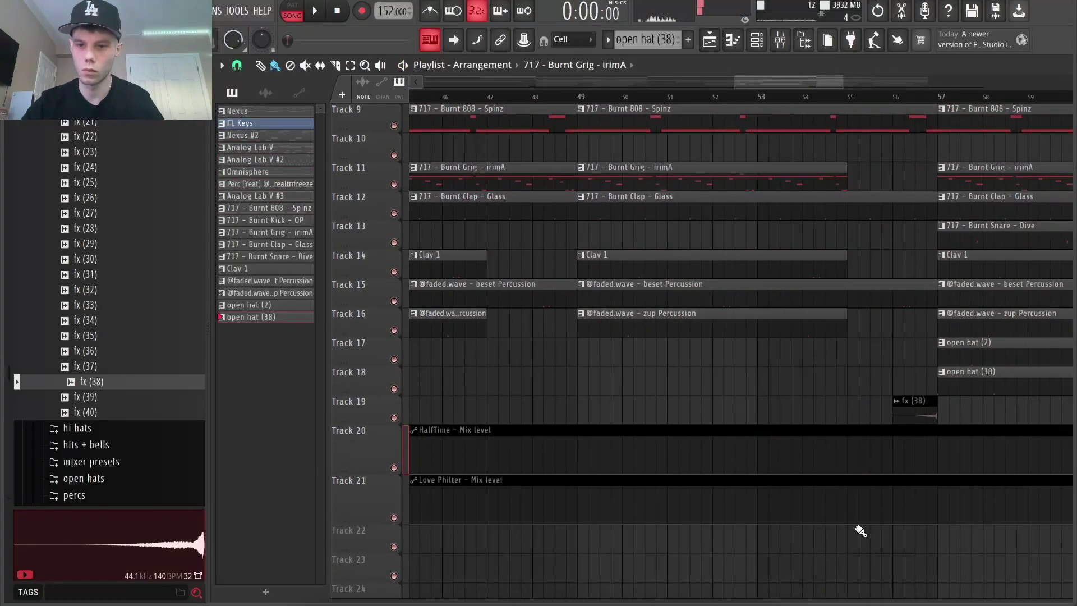
pyautogui.moveTo(885, 507); pyautogui.dragTo(898, 489)
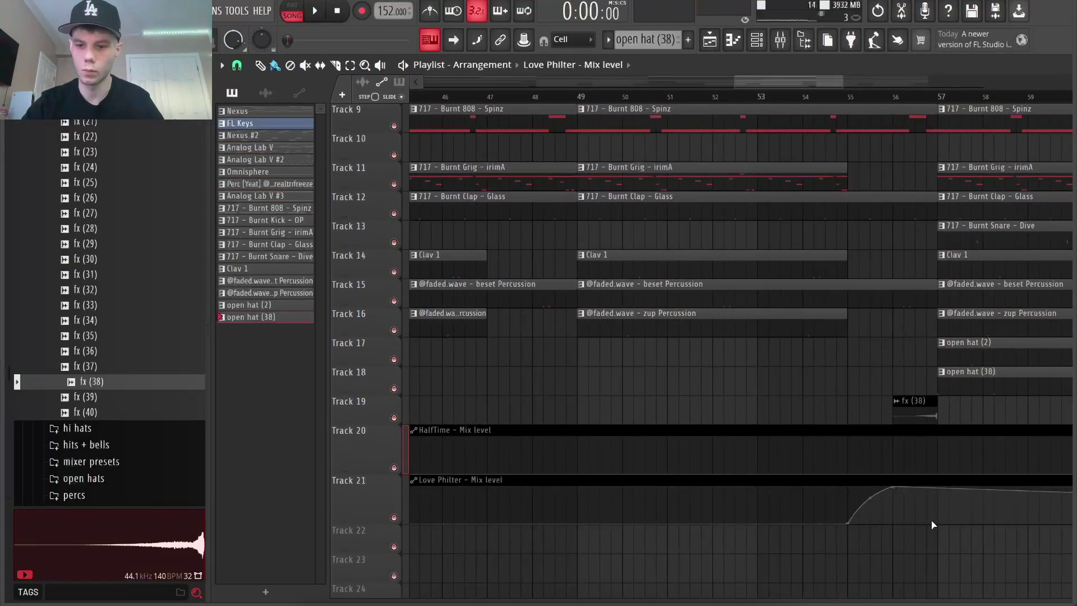
pyautogui.moveTo(931, 524); pyautogui.dragTo(939, 523)
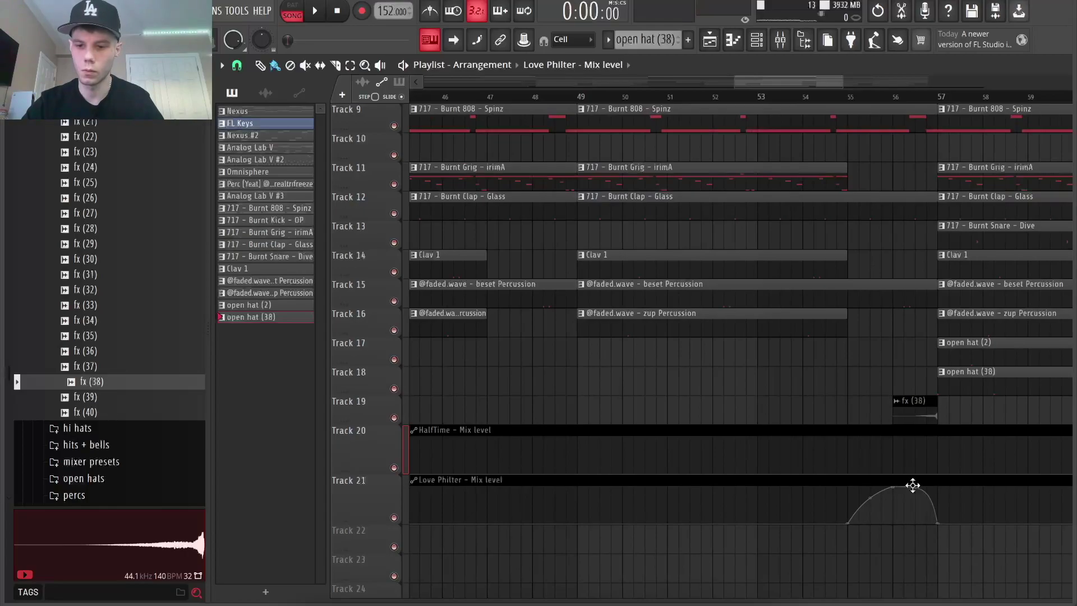
# Play the arrangement from about bar 53 to audition the filter transition into bar 57
pyautogui.click(783, 105)
pyautogui.press('space')
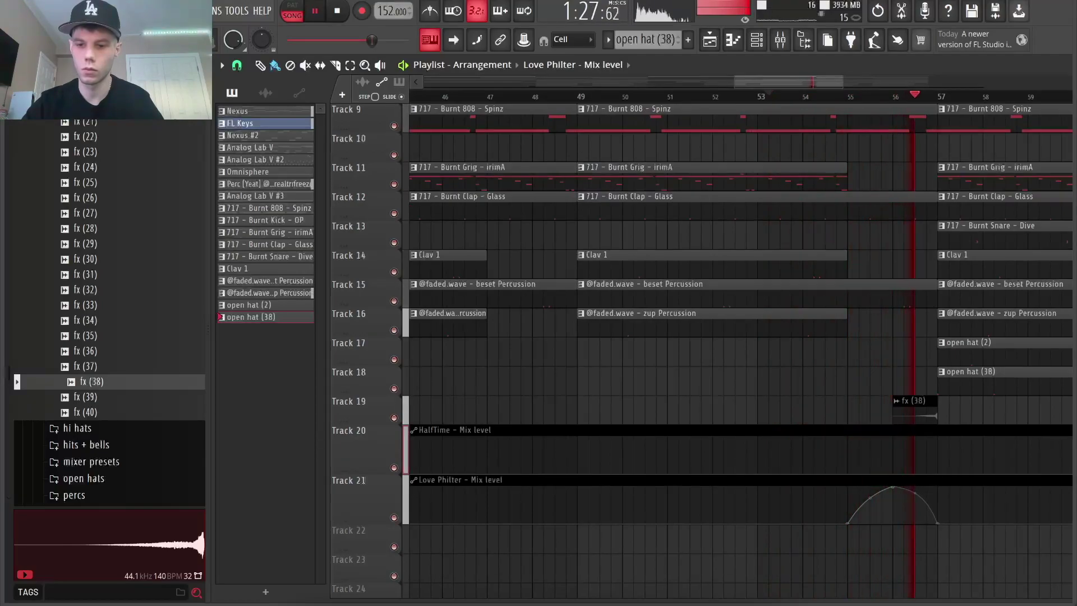
pyautogui.scroll(5, 898, 491)
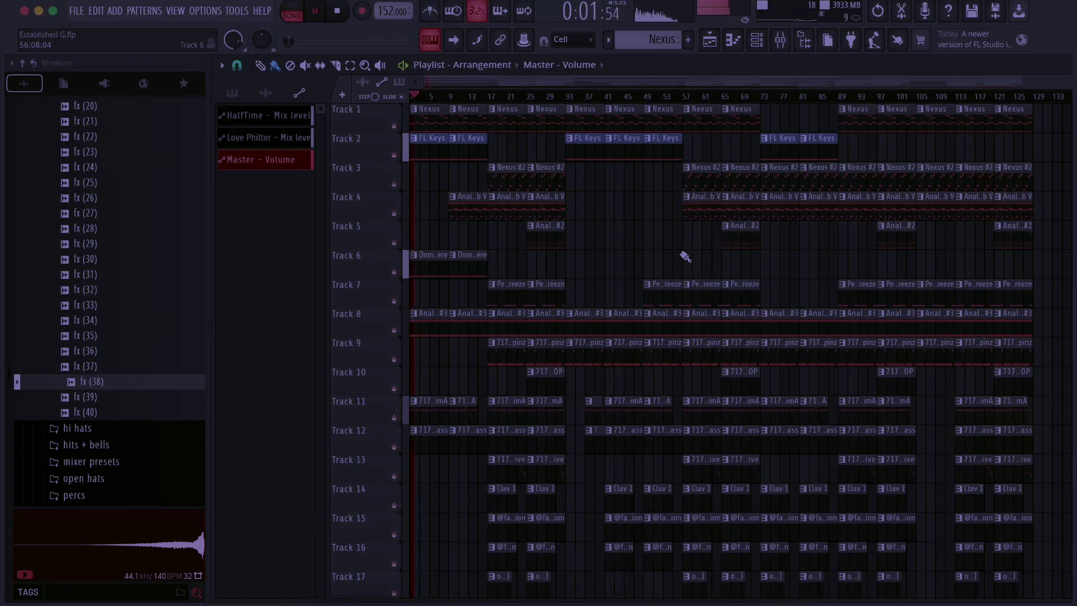
# Save the project Established G.flp
pyautogui.scroll(-2, 745, 320)
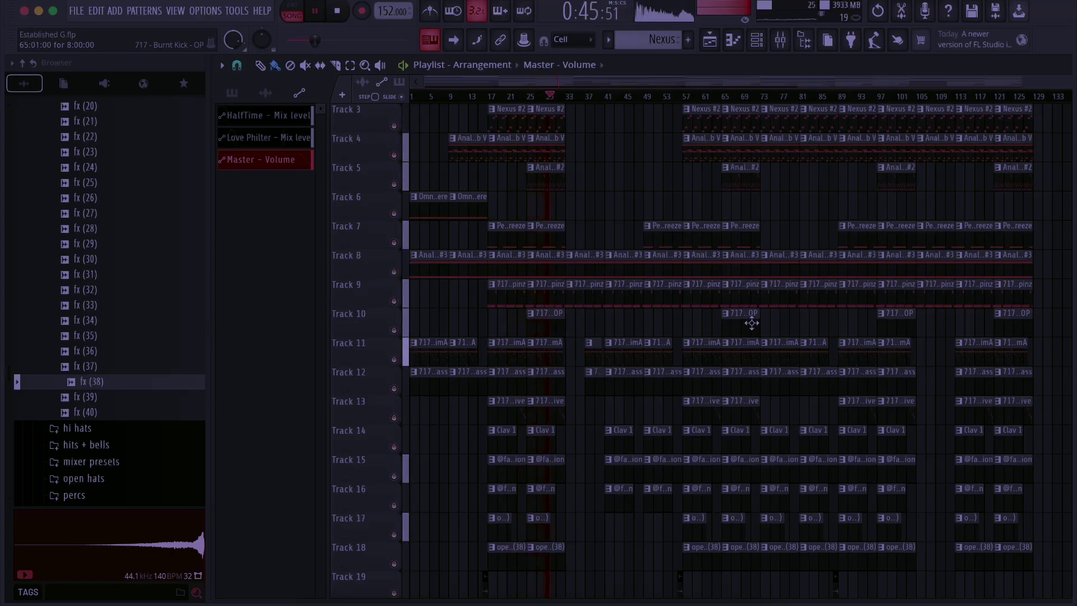
pyautogui.press('super+s')
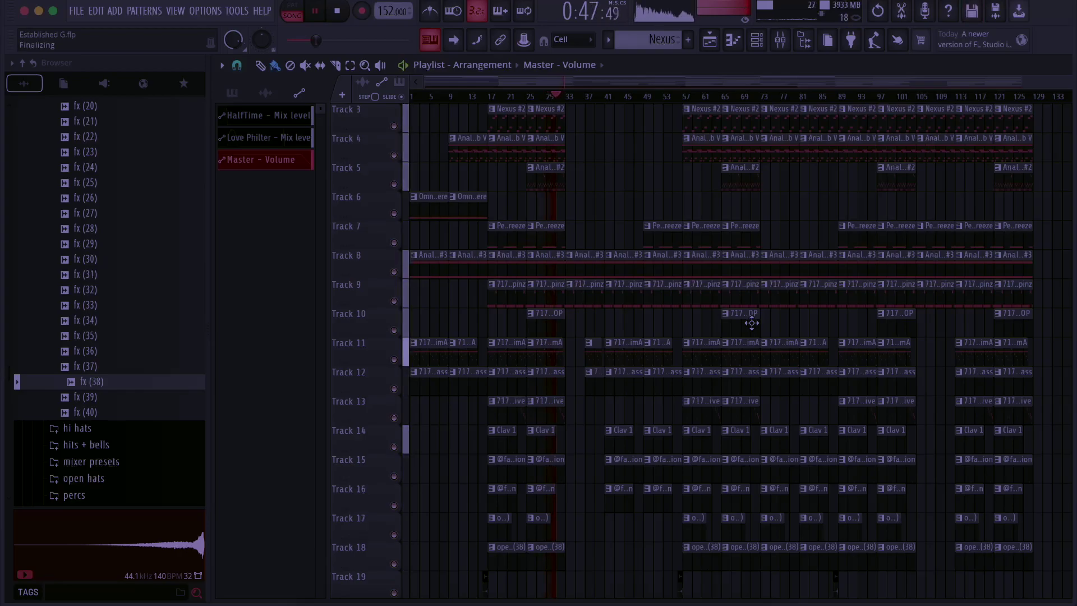